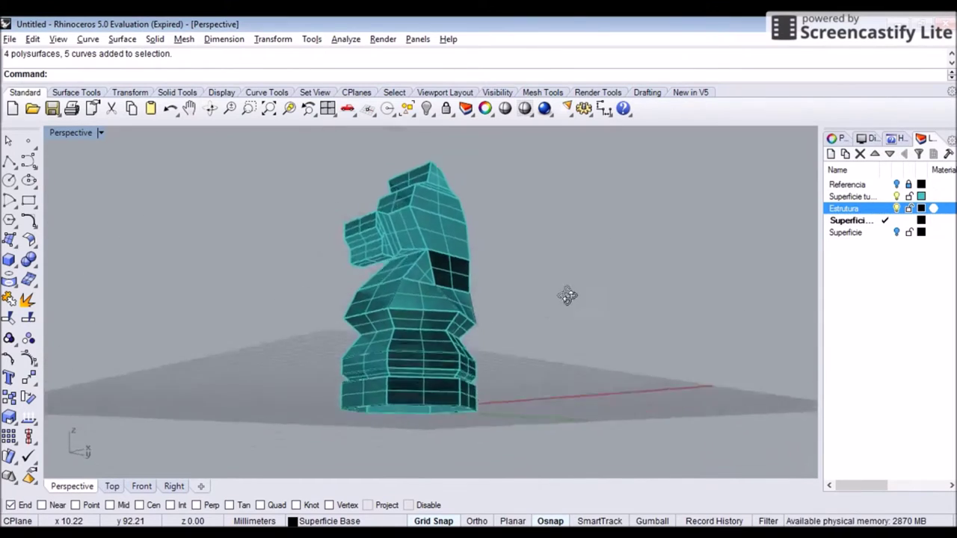
right_drag(417, 350, 369, 356)
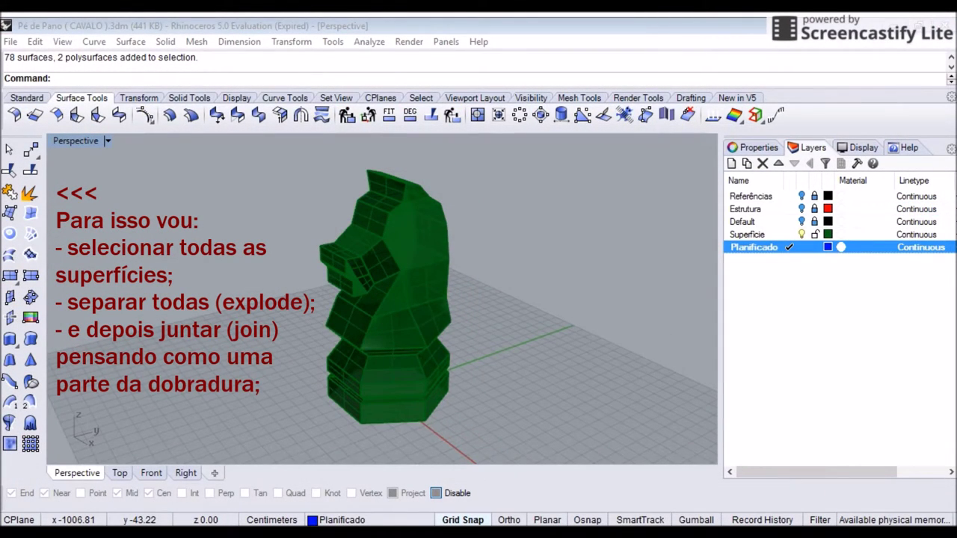
Step: Select the whole horse model and explode it into separate surfaces
drag(220, 146, 512, 401)
drag(531, 456, 534, 459)
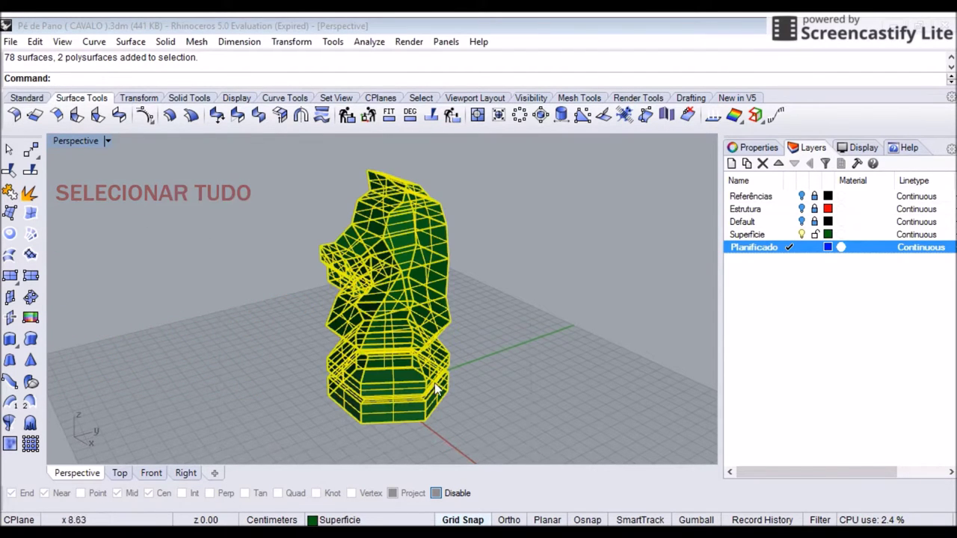
click(31, 194)
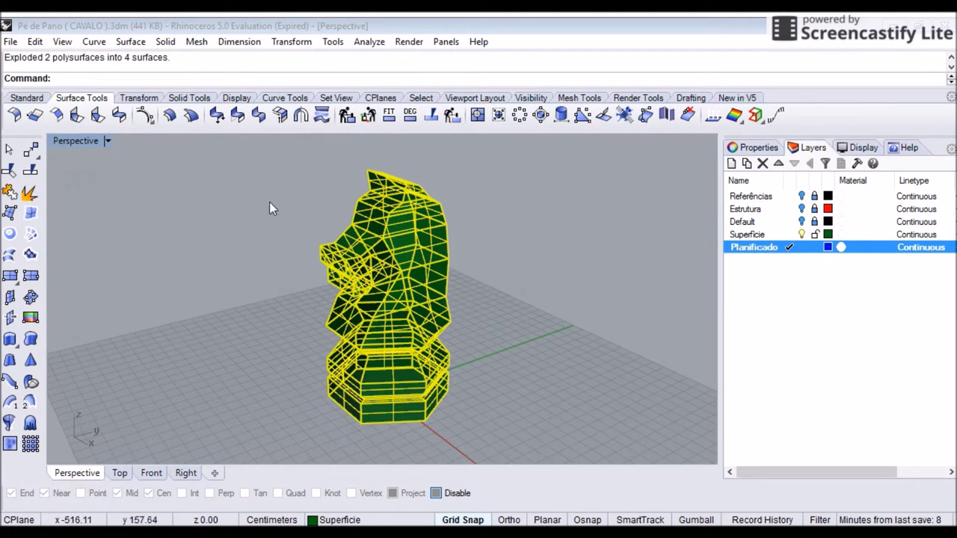
click(531, 208)
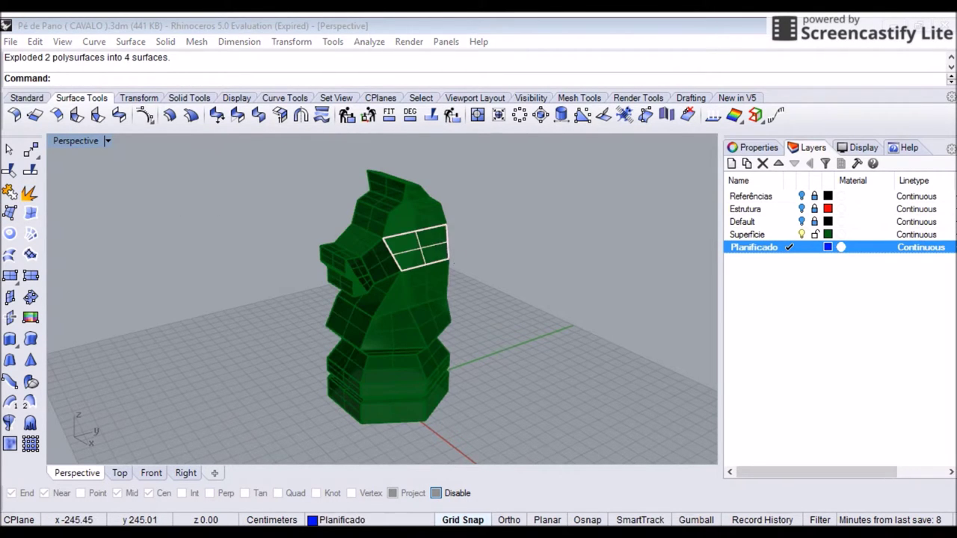
click(434, 287)
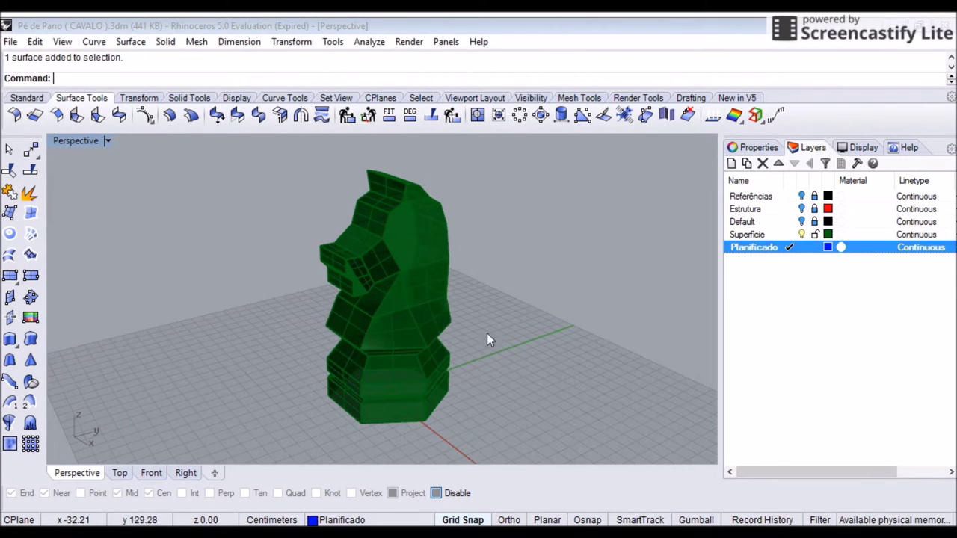
Step: Select the stacked surfaces forming one side of the base, excluding stray picks, and join them into one piece
scroll(498, 328, up, 3)
scroll(399, 360, up, 5)
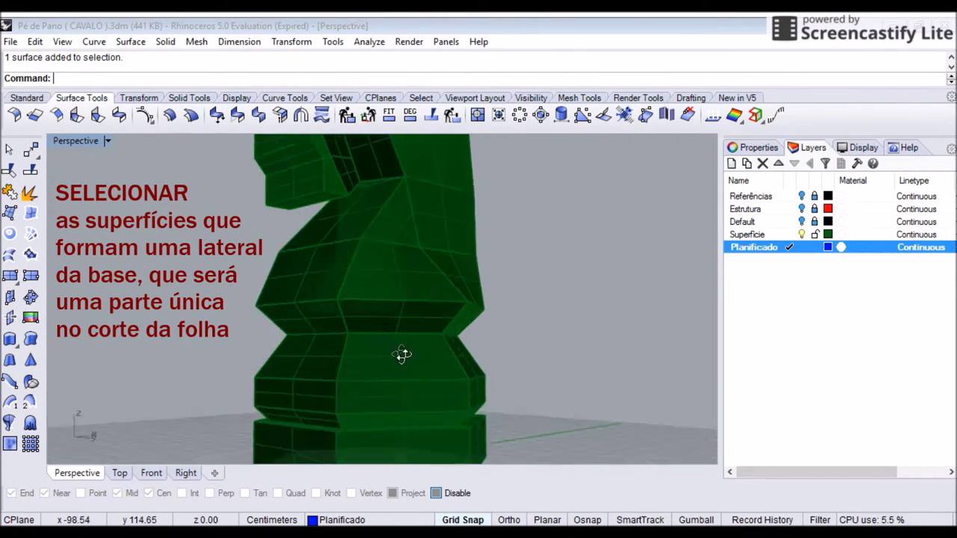
click(410, 404)
right_drag(411, 407, 367, 380)
shift+click(373, 340)
shift+click(376, 290)
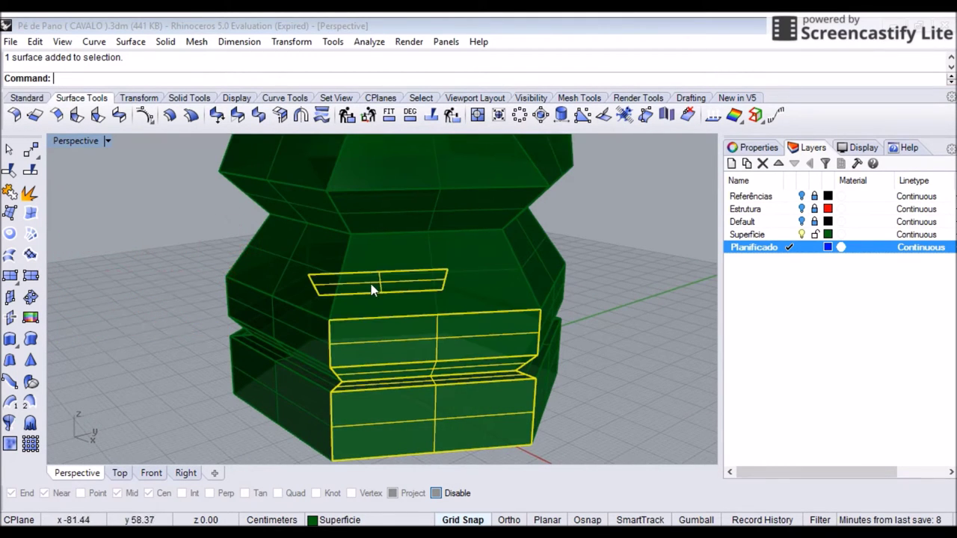
ctrl+click(413, 231)
shift+click(464, 228)
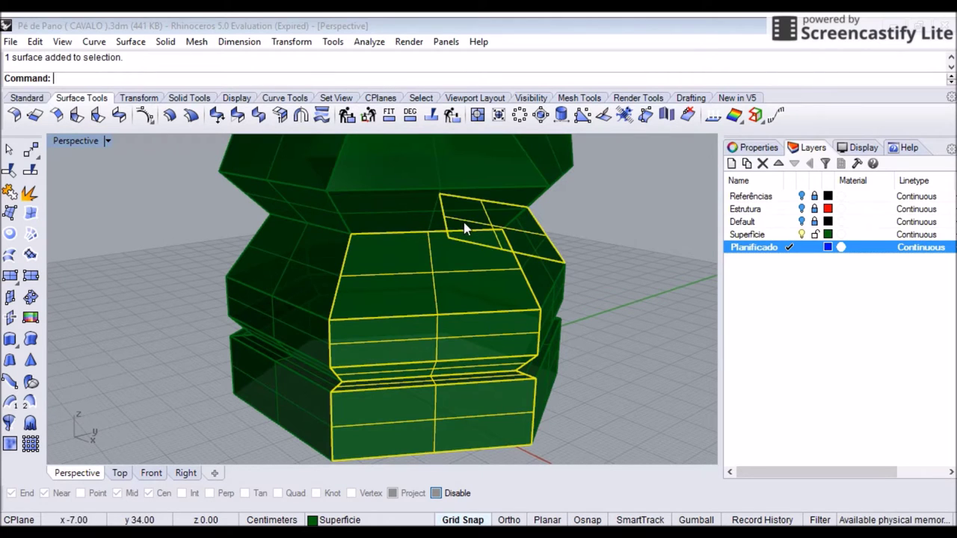
shift+click(479, 198)
right_drag(478, 197, 528, 233)
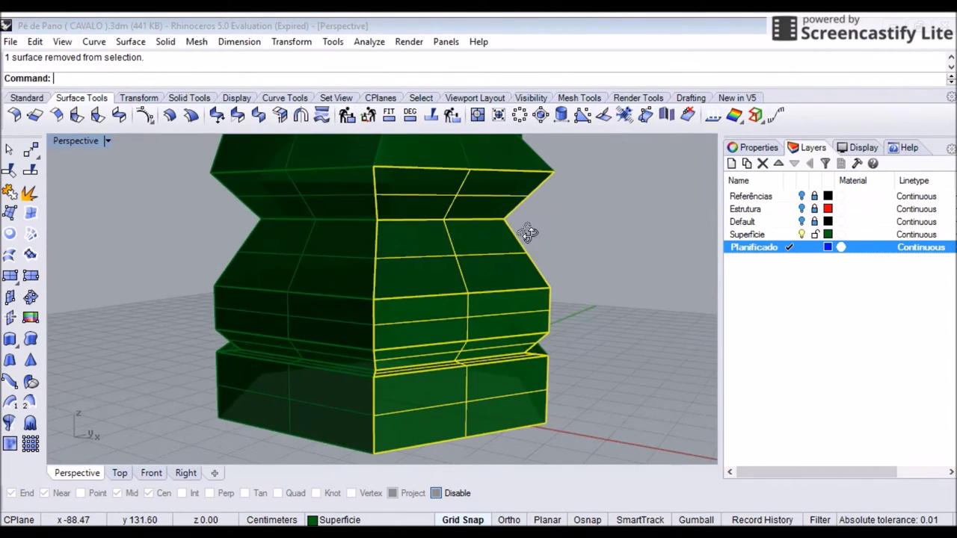
click(9, 196)
Step: Join the stacked surfaces of a second base side, from the bottom band up to the inward-sloping band
right_drag(112, 217, 397, 419)
shift+click(397, 419)
scroll(399, 431, up, 3)
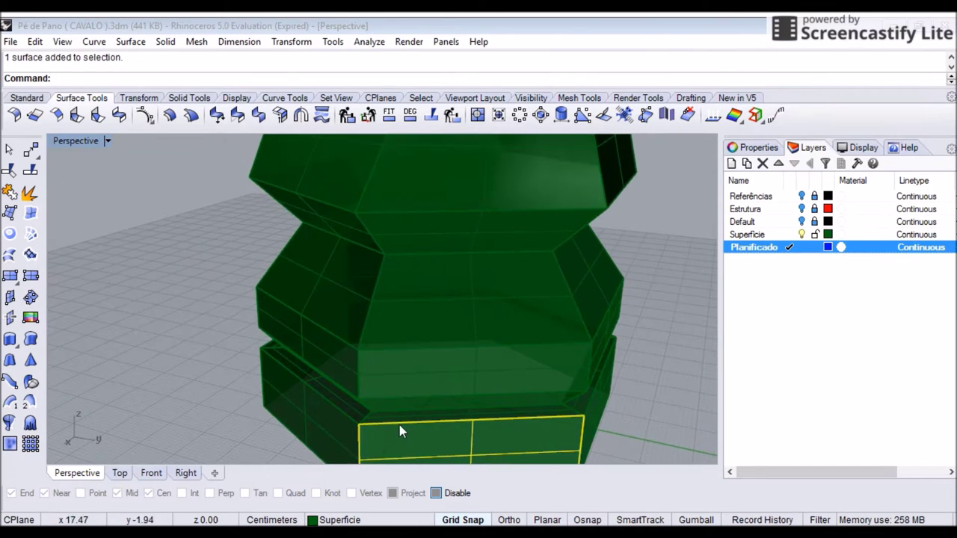
shift+click(396, 413)
shift+click(395, 400)
shift+click(393, 370)
shift+click(390, 332)
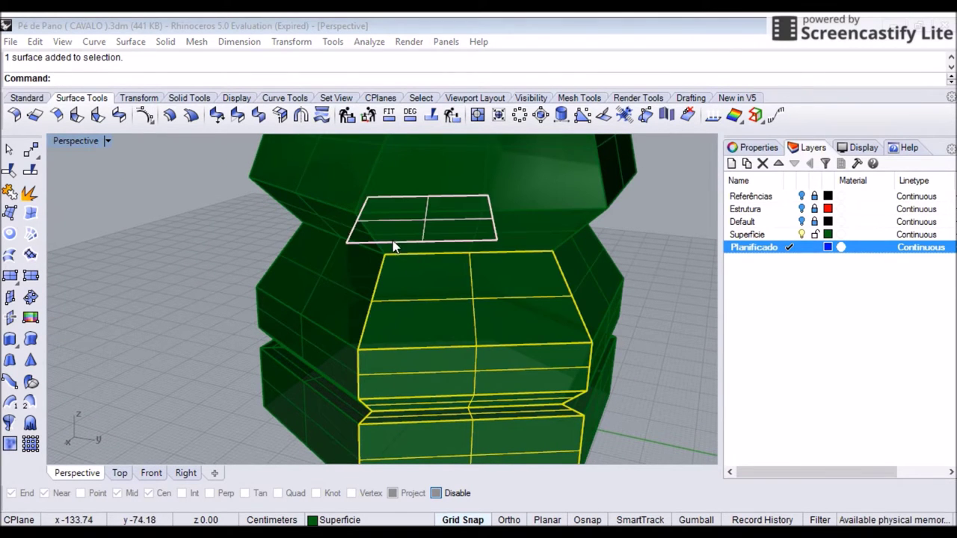
shift+click(536, 233)
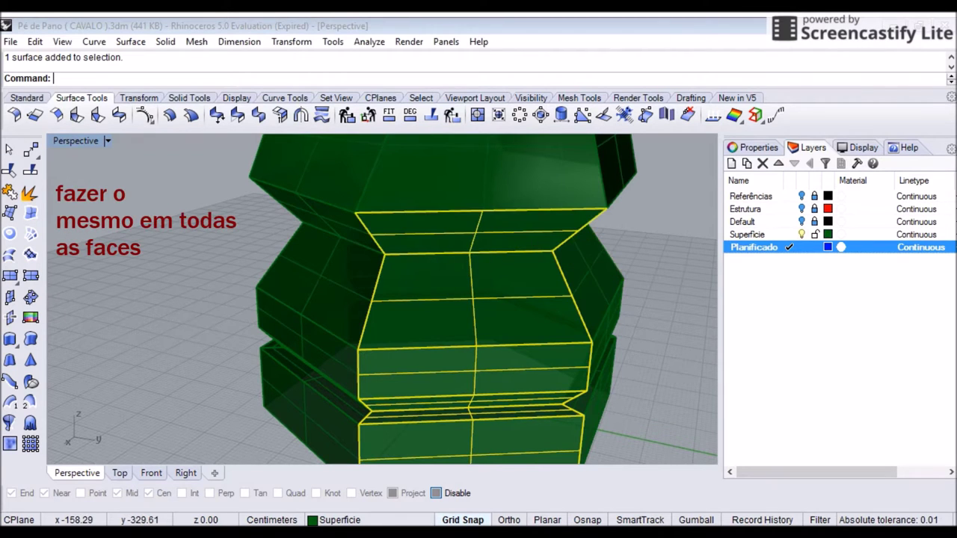
click(10, 193)
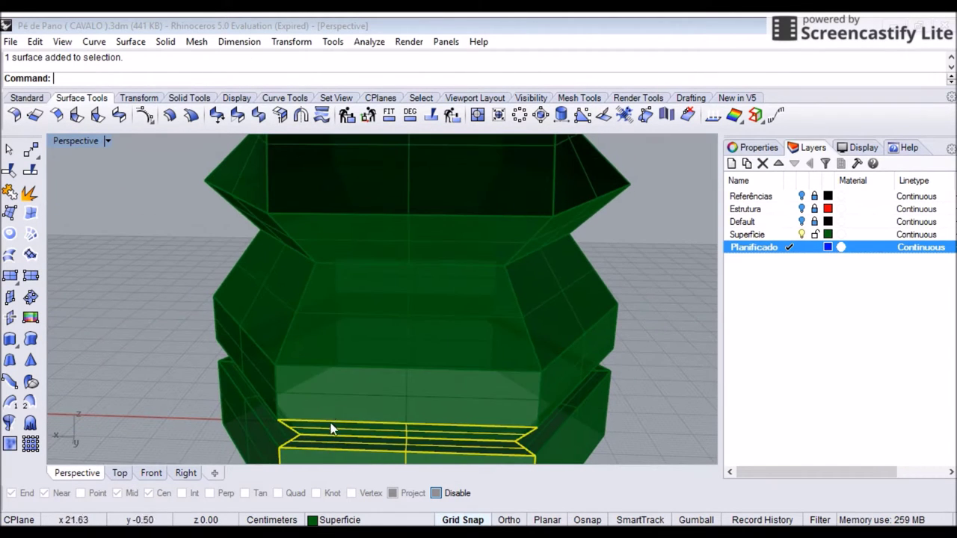
Step: Select all stacked surfaces on the third side of the base to form a single joined piece
shift+click(331, 425)
ctrl+click(324, 328)
shift+click(400, 359)
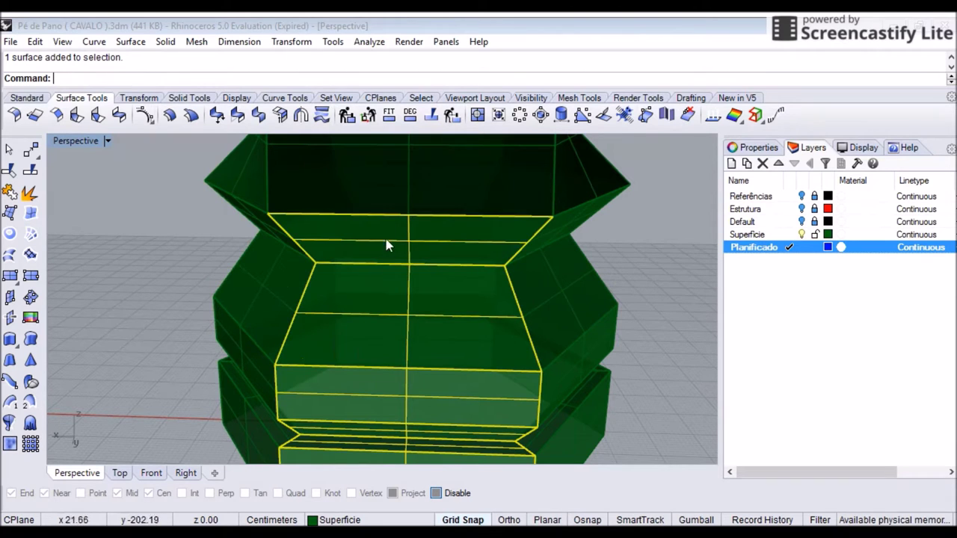
right_drag(400, 359, 355, 397)
Step: Select the stacked surfaces of the fourth base side, correcting wrong picks, and join them into one polysurface
click(355, 398)
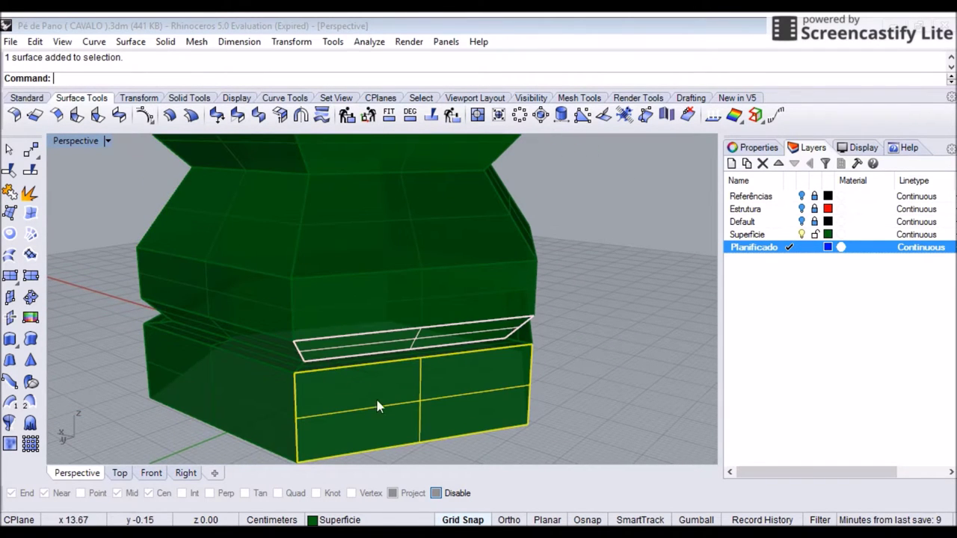
click(380, 323)
ctrl+shift+click(397, 319)
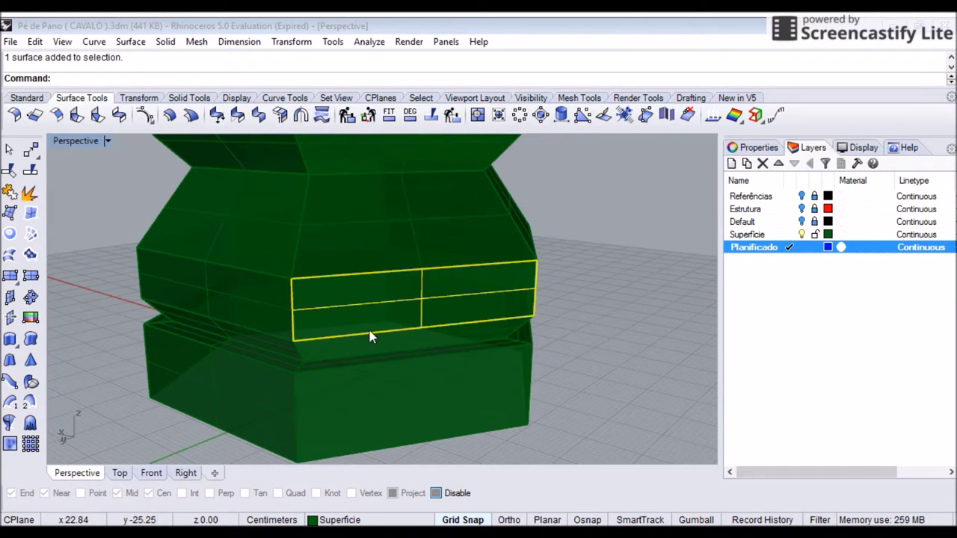
shift+click(379, 253)
ctrl+click(380, 256)
ctrl+shift+click(438, 214)
shift+click(380, 160)
ctrl+click(412, 163)
ctrl+shift+click(348, 170)
right_drag(348, 170, 150, 206)
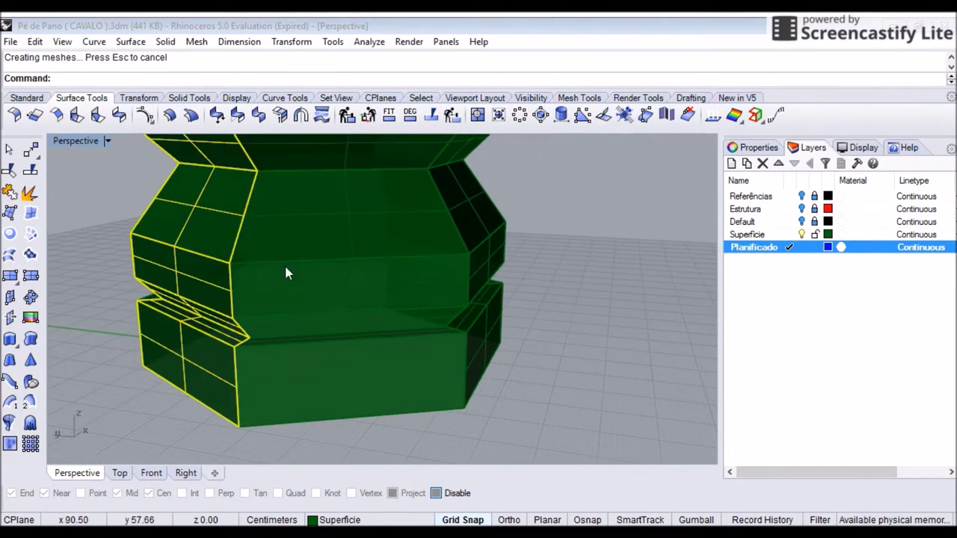
Step: Group the stacked surfaces of the fifth base side into one joined piece, leaving out the already joined sides
right_drag(252, 262, 302, 396)
shift+click(290, 209)
ctrl+click(295, 247)
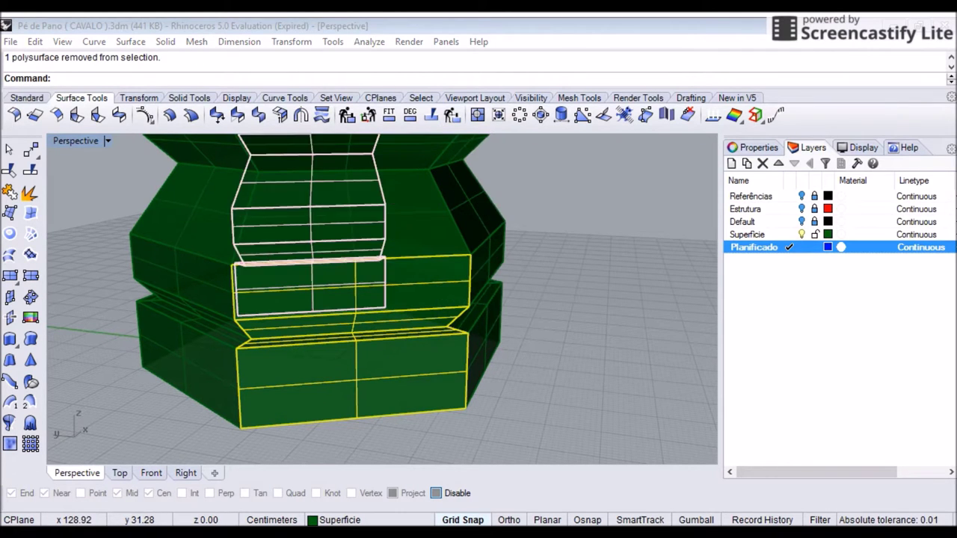
shift+click(351, 251)
ctrl+click(394, 257)
right_drag(394, 257, 297, 173)
Step: Join the surfaces of the last remaining base side, removing unwanted pieces from the selection
shift+click(326, 284)
right_drag(397, 288, 303, 396)
shift+click(318, 334)
right_drag(318, 334, 332, 208)
shift+click(332, 208)
ctrl+click(327, 199)
Step: Unroll the joined front side of the base with Unroll Developable Srf, setting Explode to No
right_drag(403, 314, 448, 320)
shift+click(379, 329)
scroll(449, 321, down, 5)
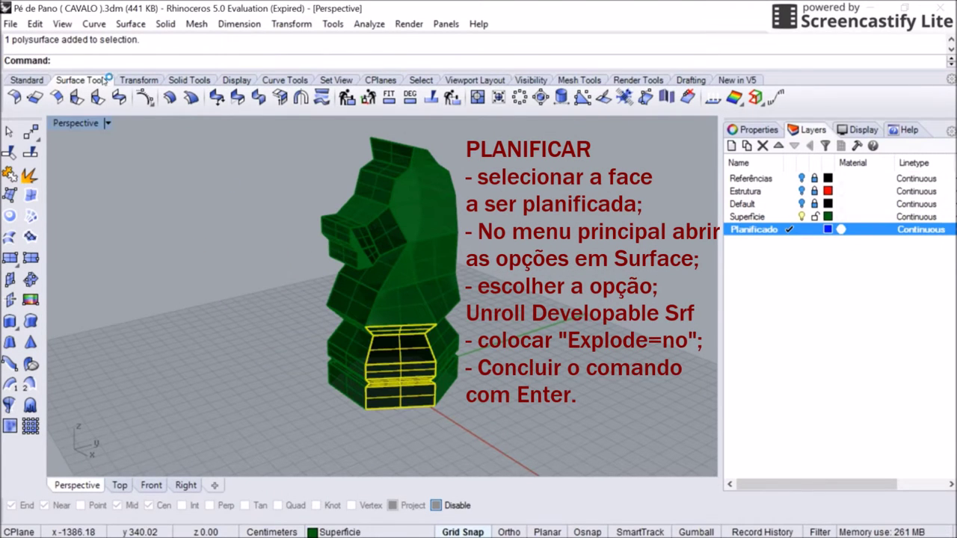
click(130, 24)
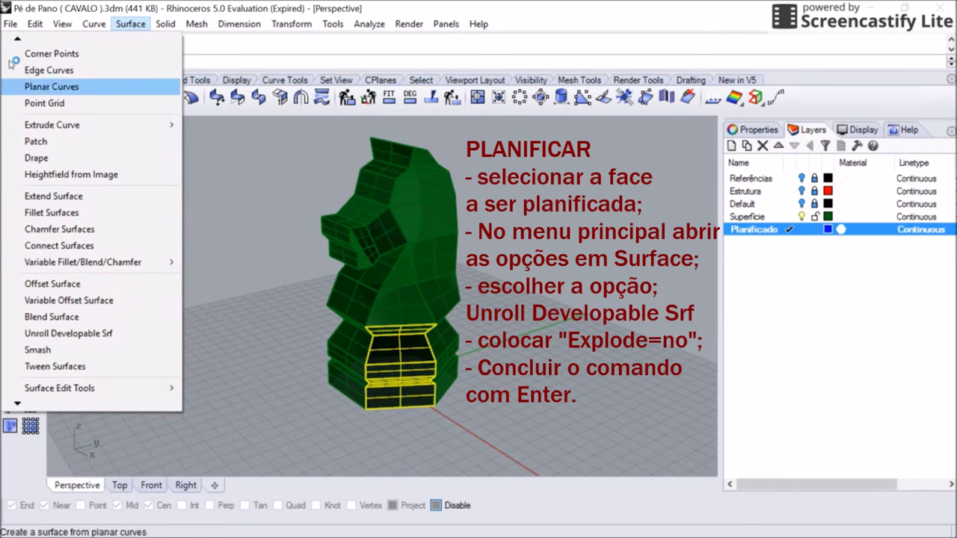
scroll(10, 26, up, 4)
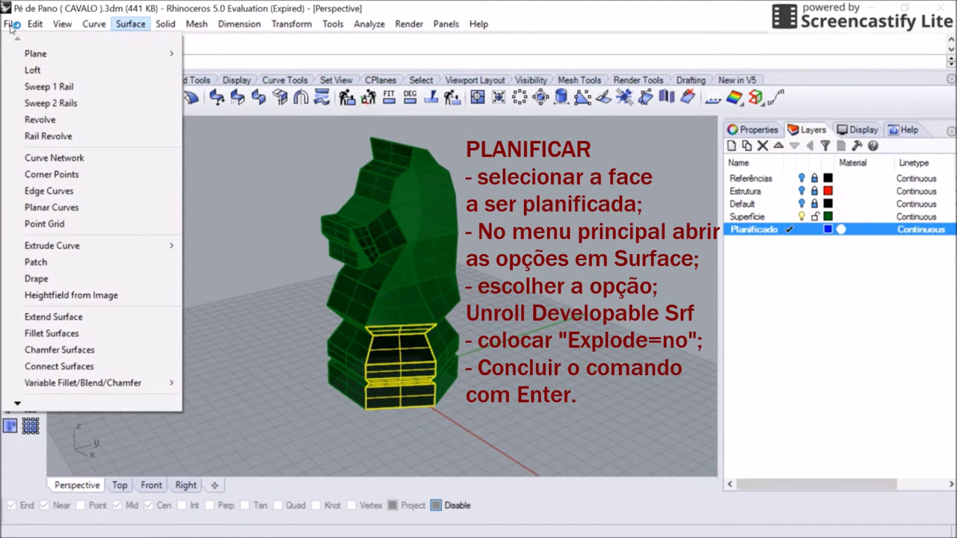
scroll(15, 268, down, 6)
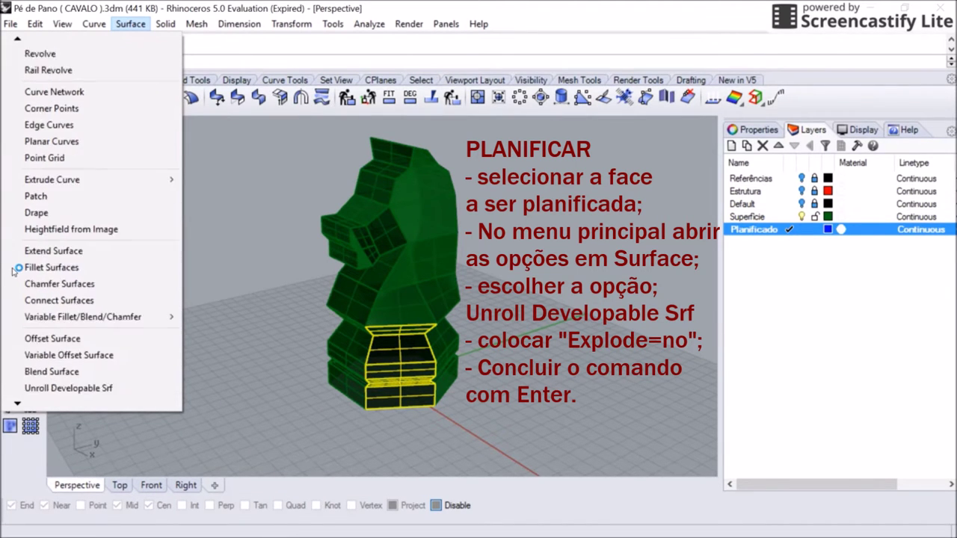
key(Up)
key(Up)
key(Up)
key(Up)
key(Down)
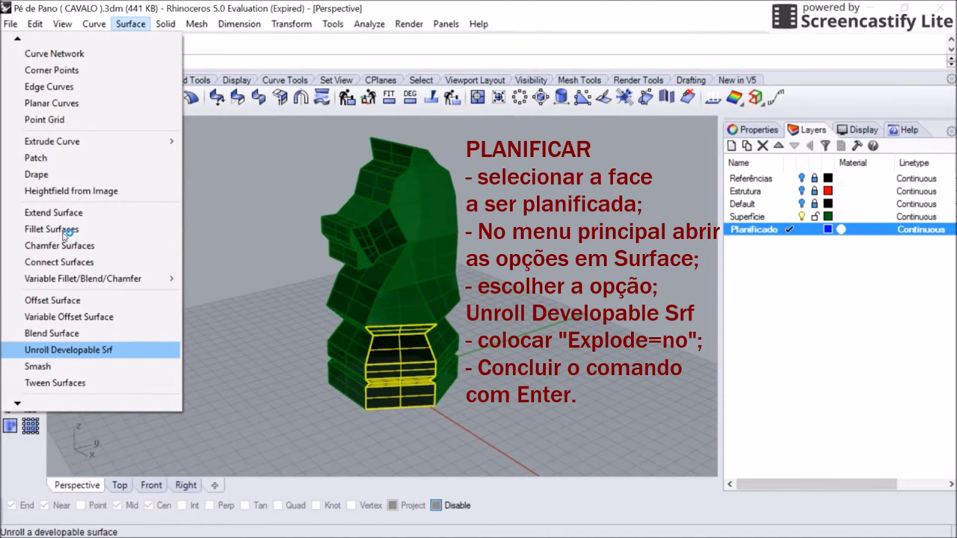
key(Return)
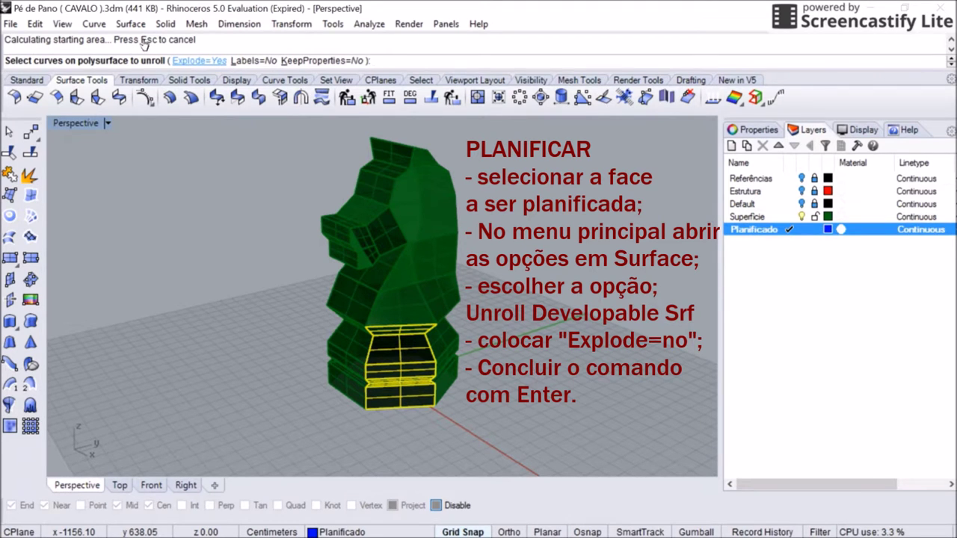
click(199, 60)
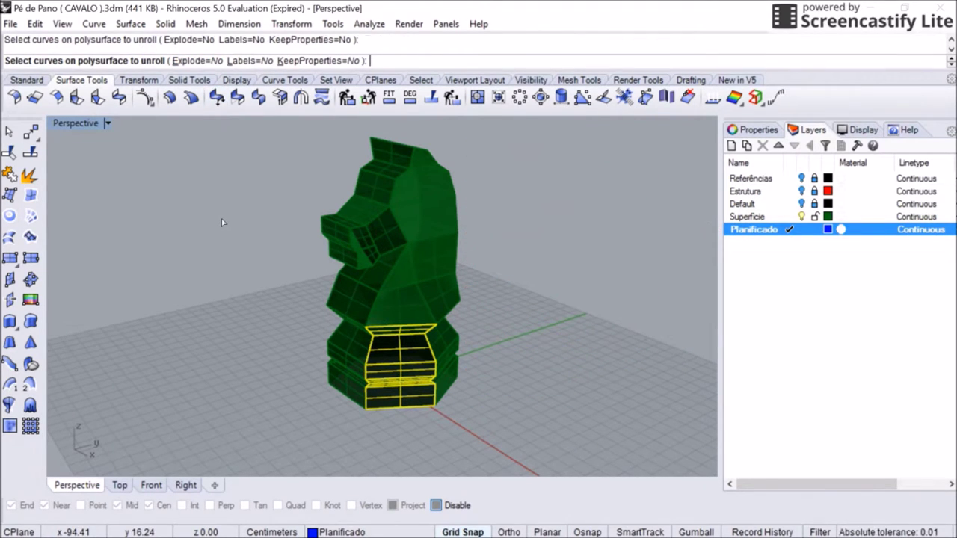
key(Return)
Step: Move the first flat pattern clear of the horse and unroll the adjacent base side
drag(294, 284, 116, 238)
click(132, 288)
click(348, 352)
right_click(177, 188)
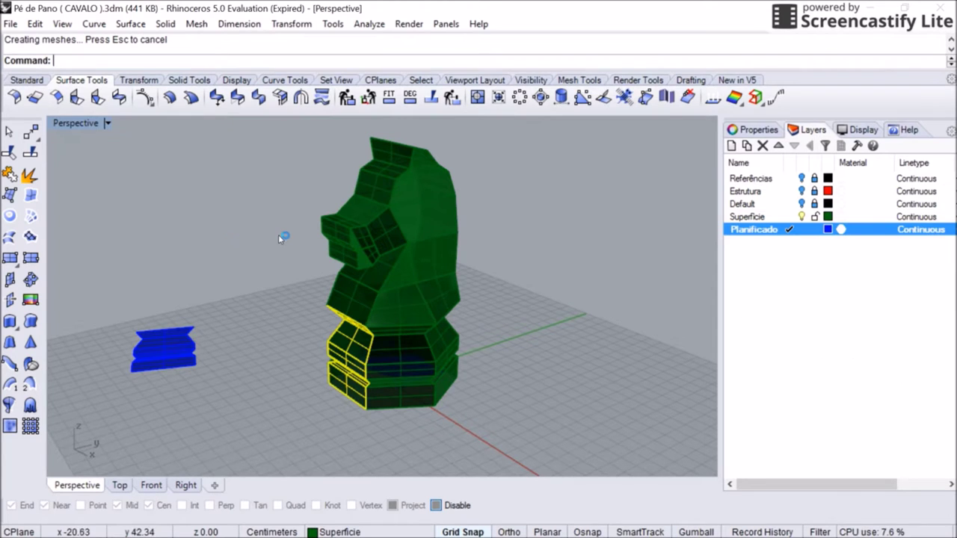
Step: Unroll the third base side and place its flat pattern beside the two earlier ones
right_drag(278, 220, 190, 249)
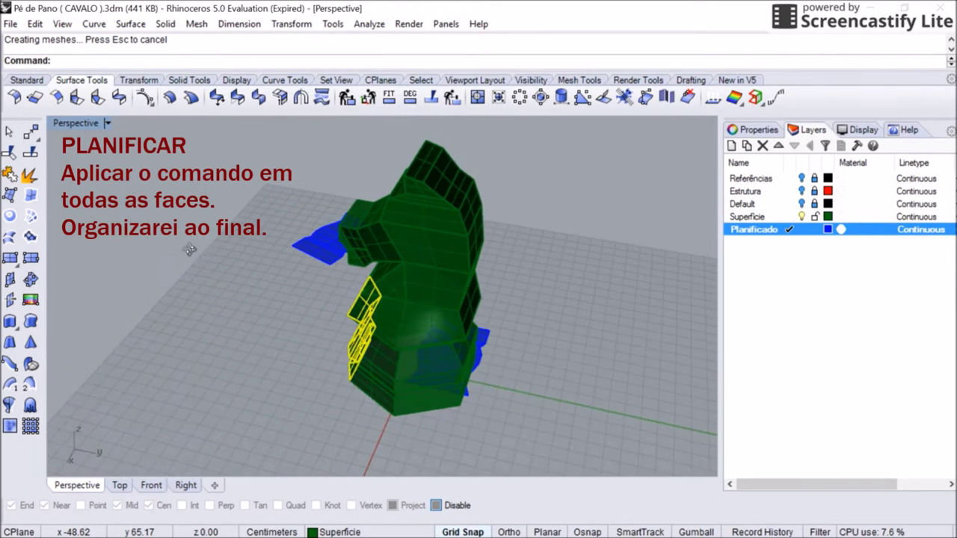
right_drag(331, 222, 289, 252)
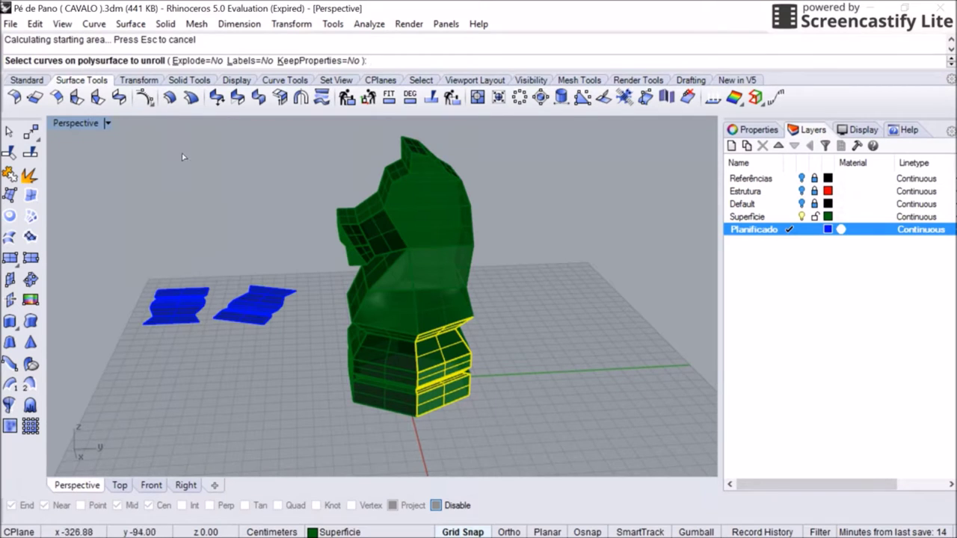
key(Return)
drag(352, 344, 337, 318)
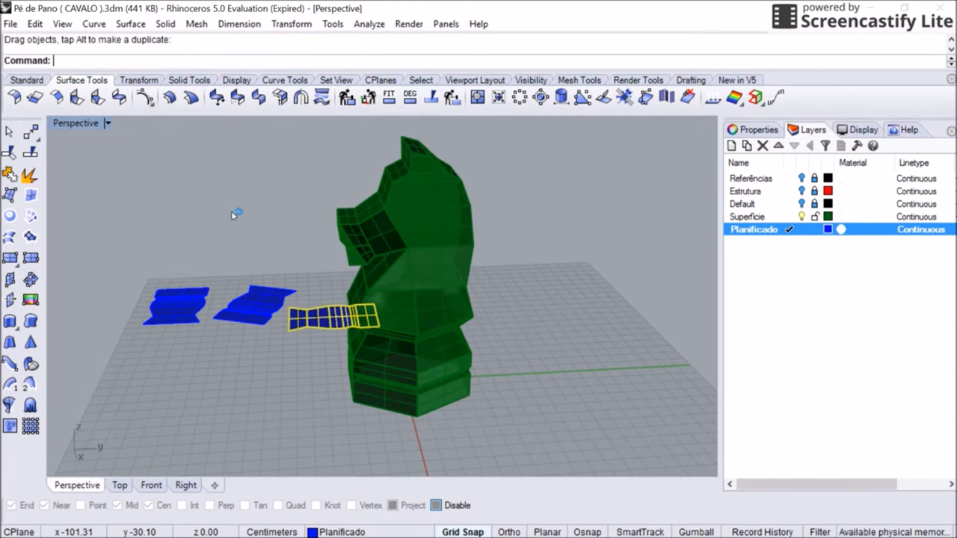
Step: Unroll the fourth base side with the same options and move its flat pattern away from the model
drag(259, 212, 228, 199)
right_drag(228, 199, 302, 259)
right_click(335, 245)
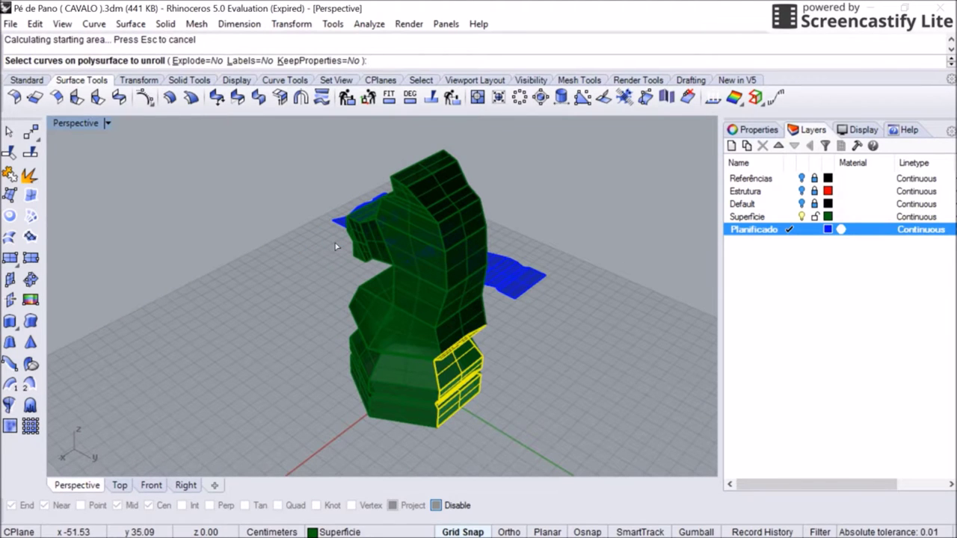
drag(262, 290, 590, 299)
Step: Unroll the fifth base side and move its flat pattern into the row of unrolled pieces
right_drag(590, 299, 261, 269)
right_click(299, 267)
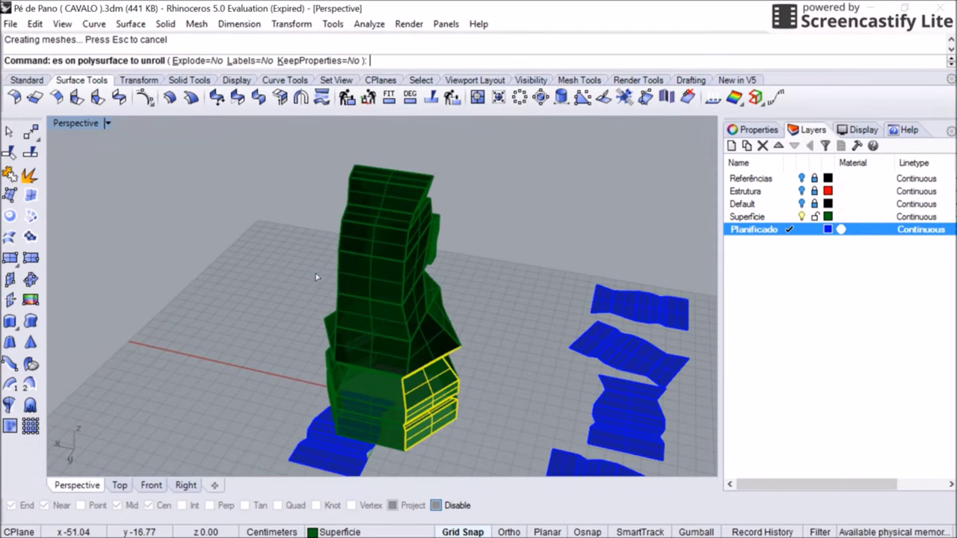
right_click(318, 276)
right_drag(240, 299, 295, 294)
drag(446, 337, 636, 411)
Step: Unroll the sixth base side and move its flat pattern out to the row beside the horse
right_drag(635, 411, 306, 274)
click(423, 381)
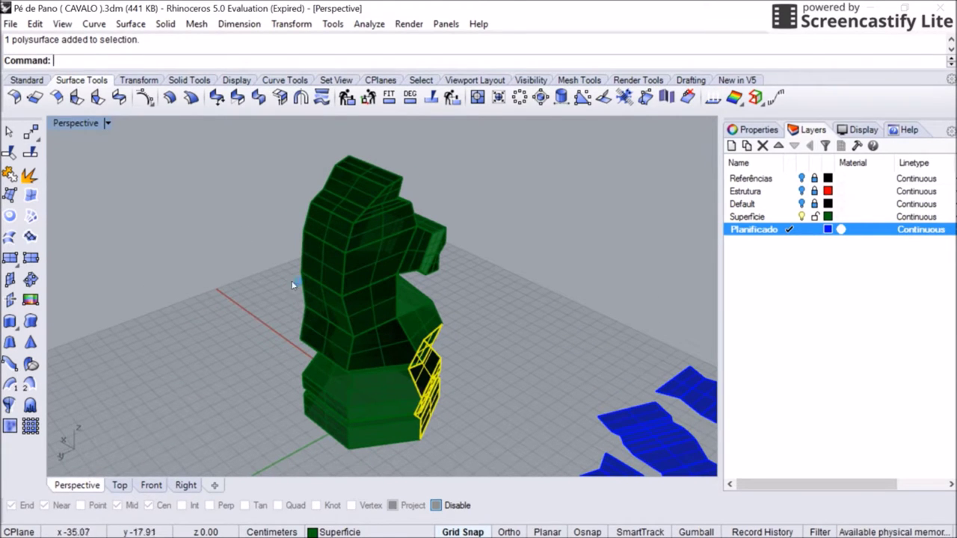
right_click(304, 283)
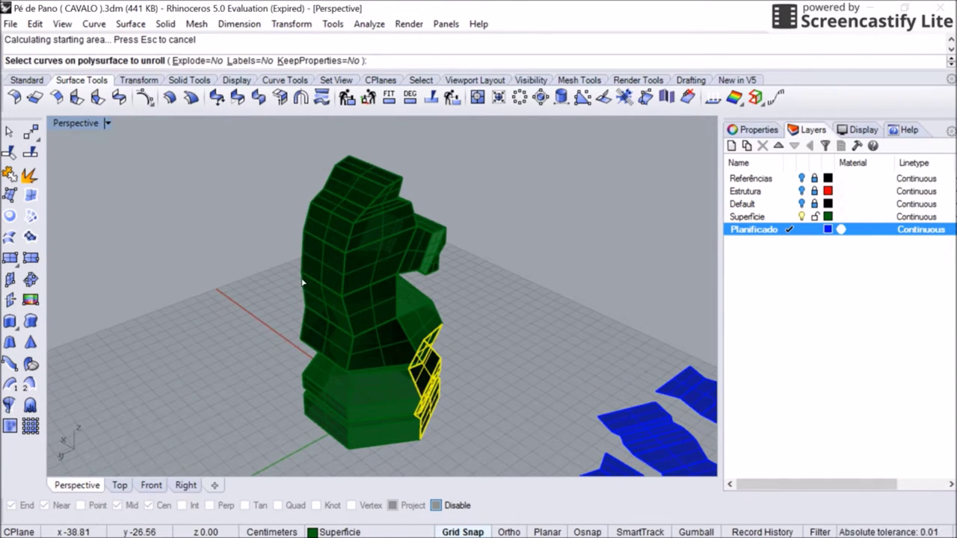
key(Return)
drag(186, 274, 418, 168)
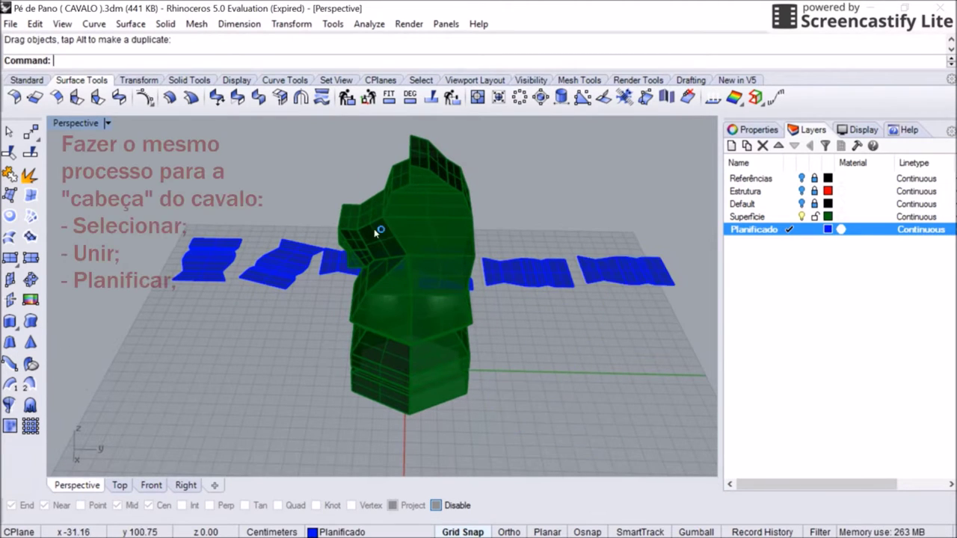
key(Left)
key(Left)
key(Left)
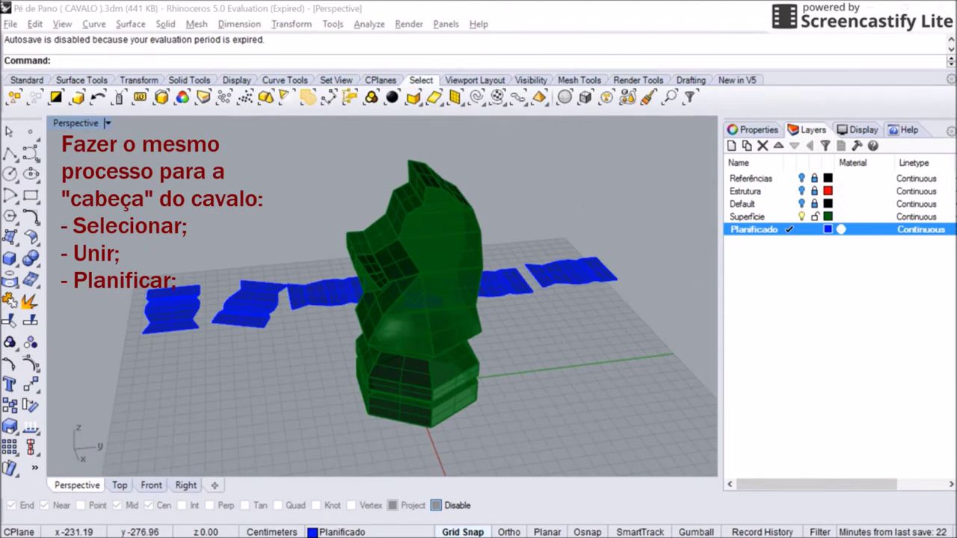
Step: Select the ear, forehead and upper head faces on one side of the knight's head
click(291, 133)
key(Return)
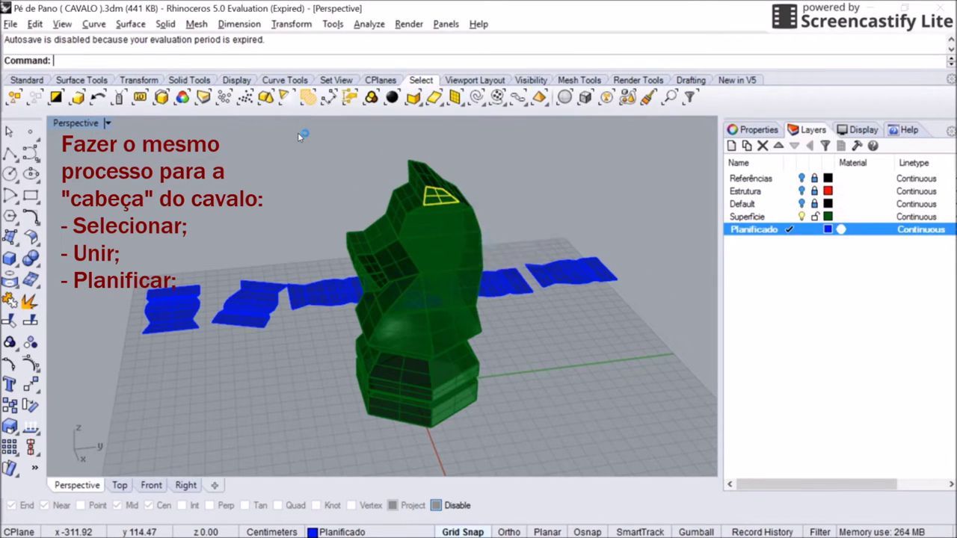
scroll(298, 132, up, 5)
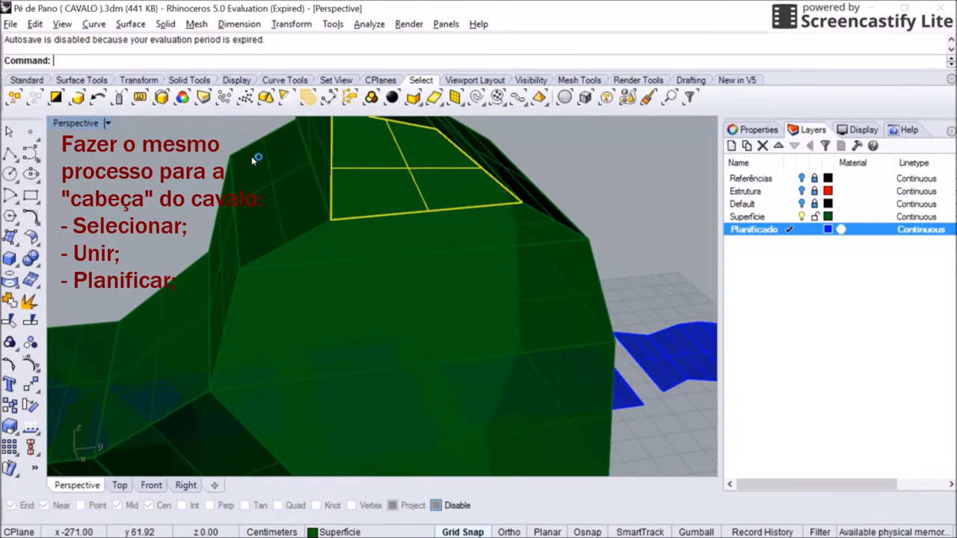
shift+click(255, 156)
shift+click(225, 199)
shift+click(237, 271)
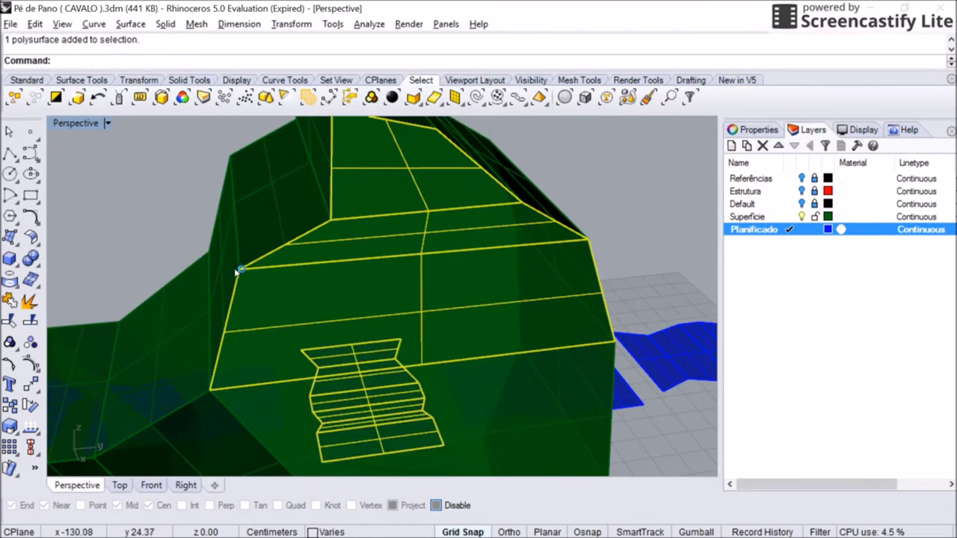
shift+click(199, 286)
Step: Remove the stray flat pattern from the selection and add the cheek and upper muzzle faces on the same side
right_drag(198, 287, 283, 302)
scroll(263, 299, down, 5)
drag(283, 302, 277, 207)
key(ctrl+z)
scroll(171, 169, up, 5)
ctrl+click(273, 249)
click(299, 287)
scroll(145, 154, up, 3)
shift+click(172, 224)
ctrl+click(172, 224)
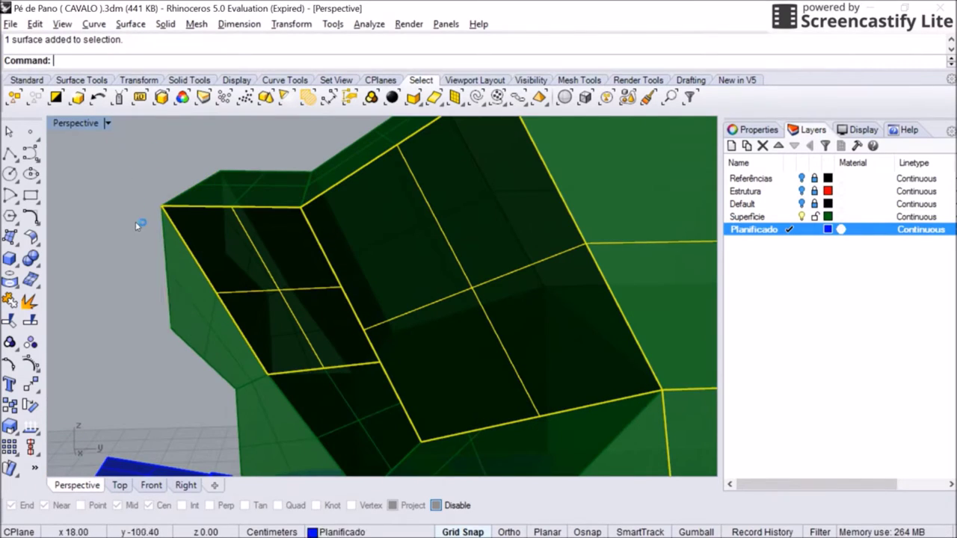
Step: Add the remaining muzzle, neck and chest faces of that side and join the selection into one head side
ctrl+click(173, 293)
shift+click(173, 292)
scroll(271, 314, down, 3)
right_drag(271, 314, 331, 263)
scroll(331, 263, up, 3)
shift+click(332, 267)
ctrl+click(232, 290)
shift+click(361, 286)
scroll(361, 286, down, 5)
right_drag(362, 286, 182, 207)
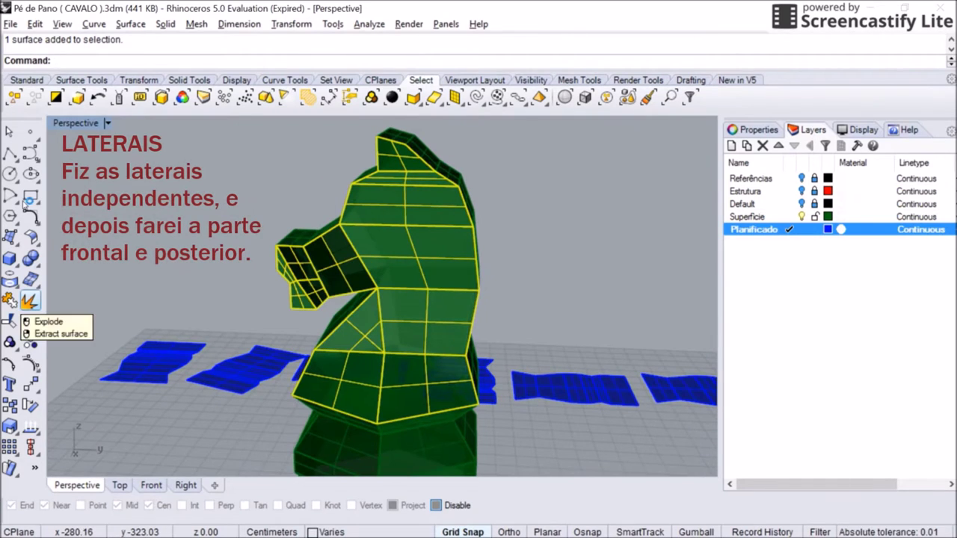
click(26, 80)
Step: Select the chest, neck and lower side faces on the opposite side of the knight's head
right_drag(314, 224, 326, 274)
click(299, 294)
scroll(299, 294, up, 3)
shift+click(368, 299)
click(406, 316)
right_drag(292, 197, 297, 145)
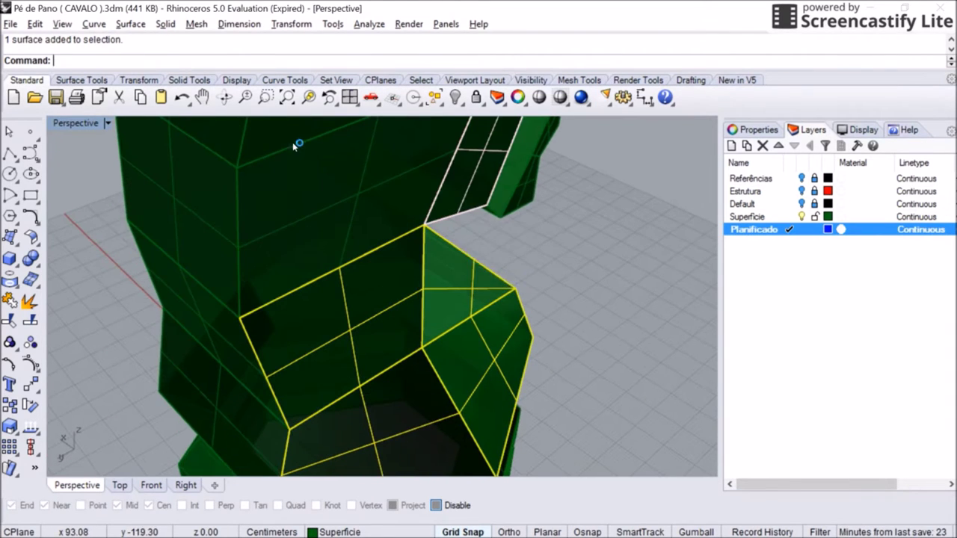
ctrl+click(400, 247)
click(437, 265)
Step: Add the muzzle, upper head and ear faces of the opposite side and join them into the second head side
drag(306, 190, 242, 125)
key(ctrl+z)
right_drag(242, 122, 275, 161)
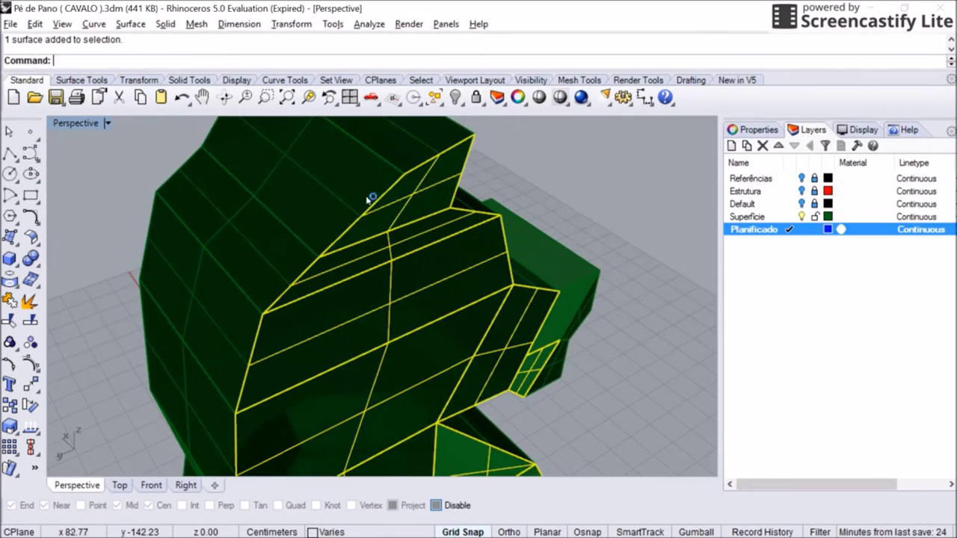
right_drag(369, 199, 341, 164)
ctrl+click(326, 203)
click(336, 207)
right_drag(336, 207, 342, 162)
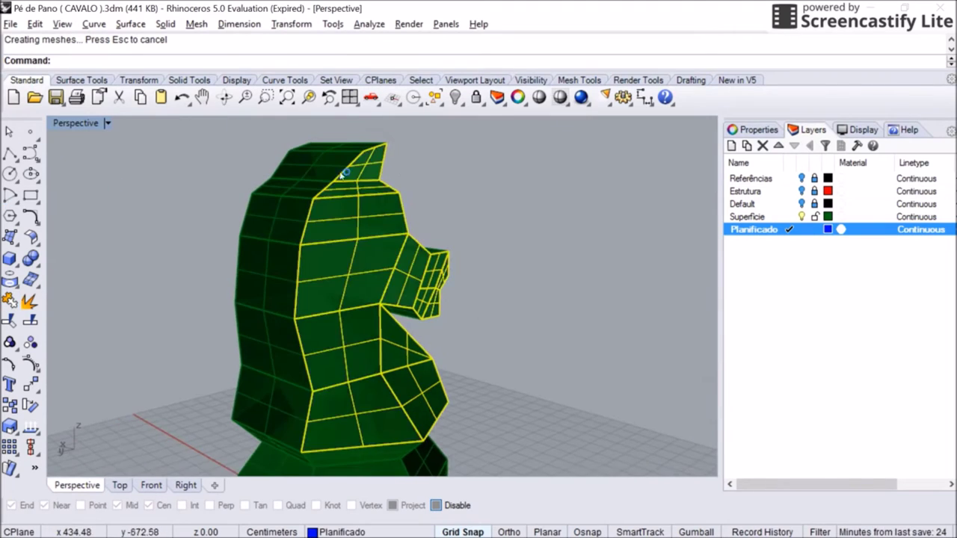
Step: Select both joined head sides, leaving the flat patterns out of the selection
right_drag(444, 191, 261, 194)
click(381, 366)
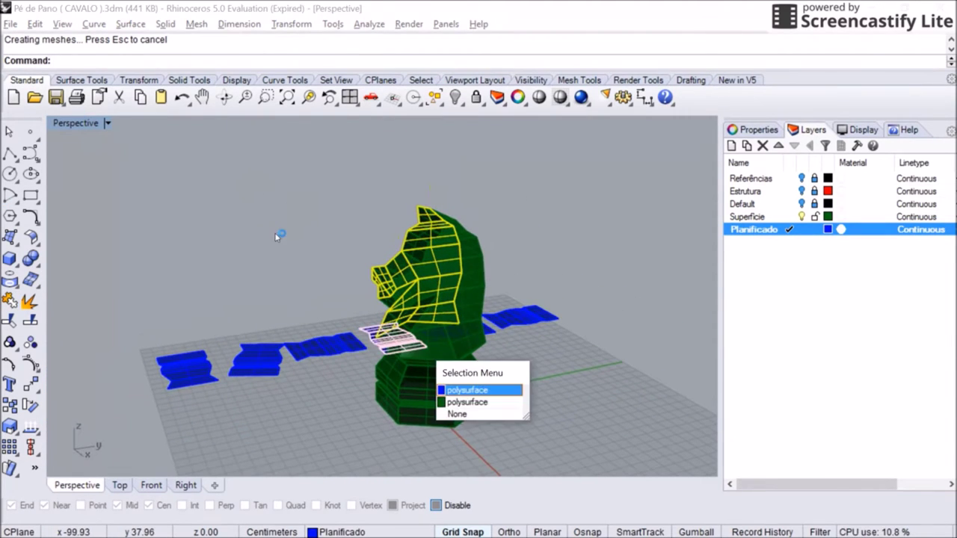
key(Escape)
right_drag(348, 239, 237, 214)
click(379, 321)
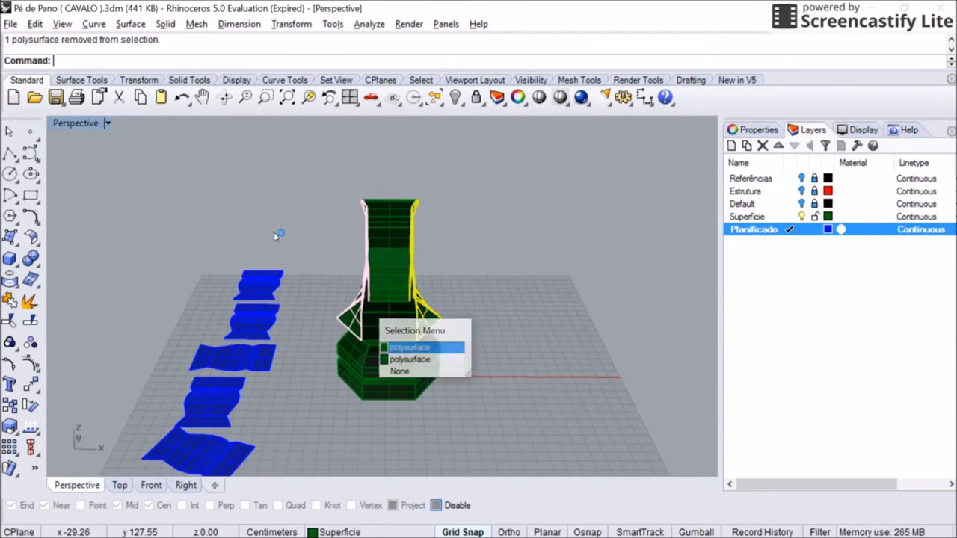
click(407, 342)
right_drag(406, 342, 213, 194)
Step: Unroll the two joined head sides into flat patterns with exploding and labels off
click(94, 23)
scroll(56, 216, down, 3)
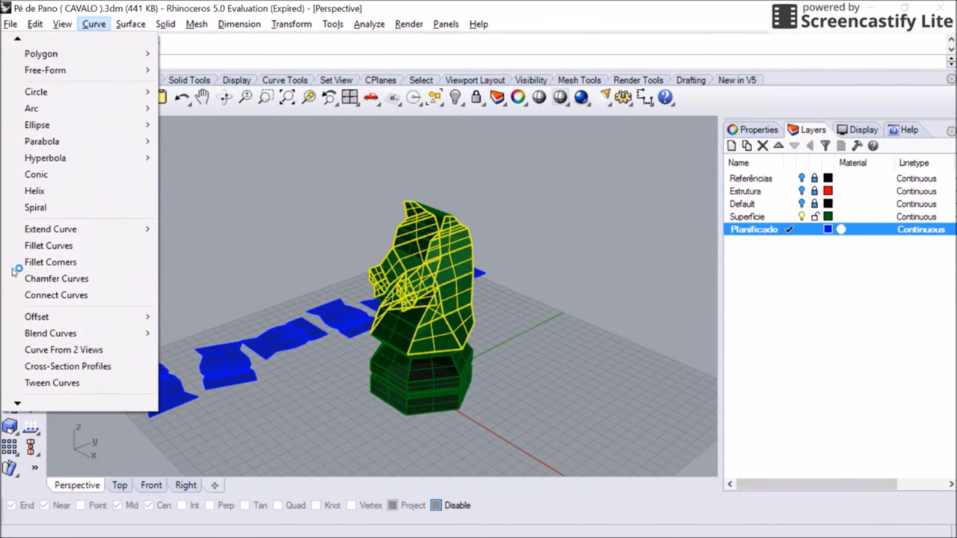
key(Right)
key(Down)
key(Down)
key(Down)
key(Down)
key(Down)
key(Down)
key(Down)
key(Down)
key(Down)
key(Down)
key(Down)
key(Return)
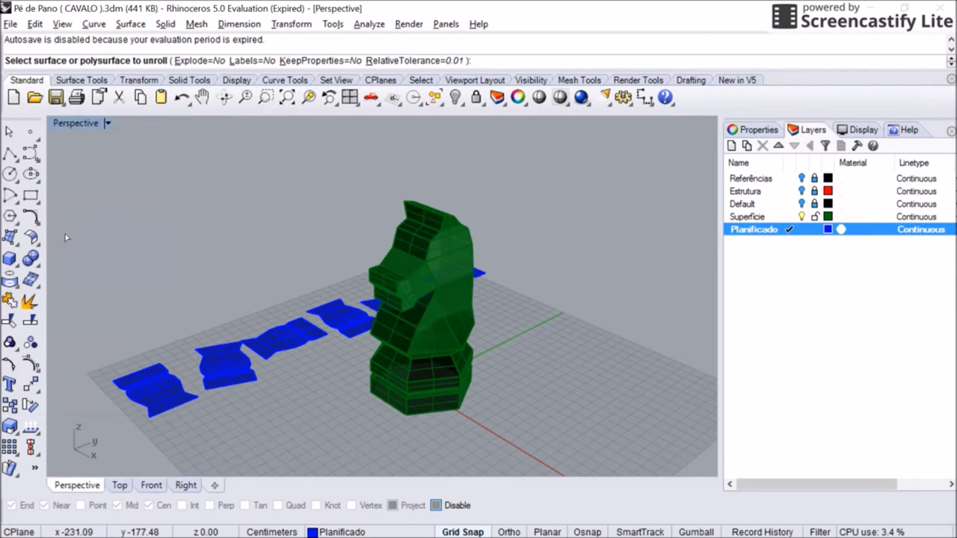
click(453, 361)
click(487, 391)
right_drag(487, 391, 335, 274)
key(Return)
key(Return)
click(383, 192)
click(415, 222)
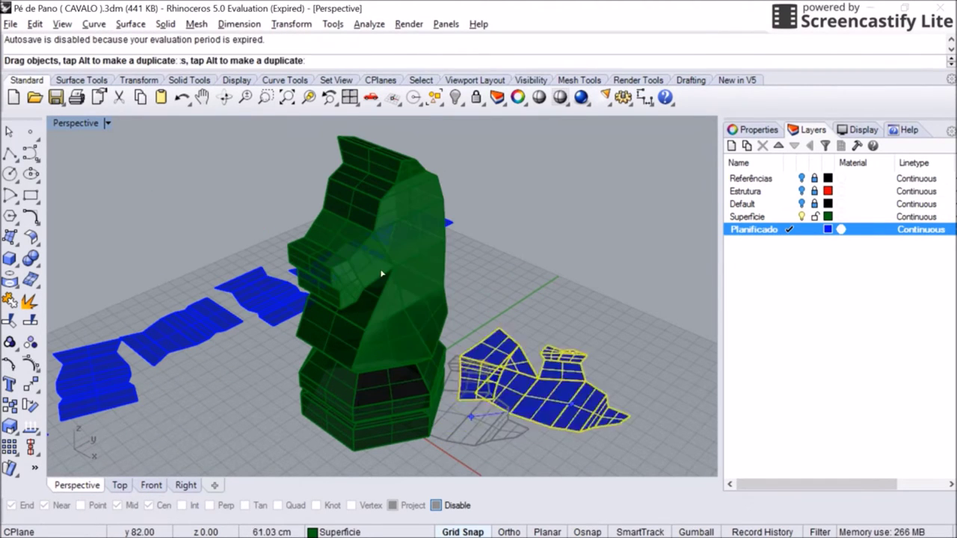
Step: Move the head sides' flat patterns clear of the model, in front of the row of base patterns
drag(335, 275, 89, 306)
right_drag(89, 307, 176, 248)
key(Return)
key(Return)
right_drag(181, 150, 186, 285)
right_drag(226, 196, 171, 273)
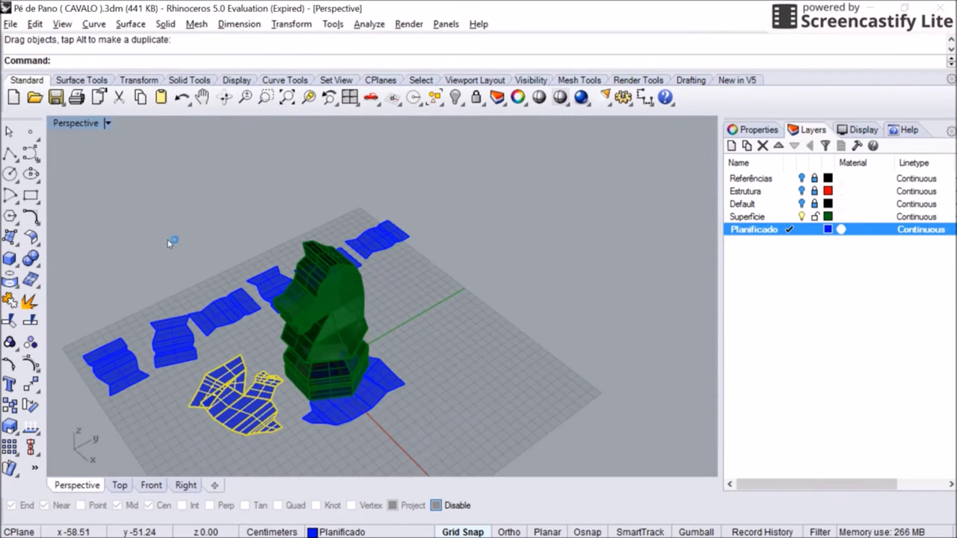
drag(254, 389, 314, 359)
Step: Select and join the head's front and back faces, unroll them into one long strip, and place it in front of the model
right_drag(229, 209, 239, 168)
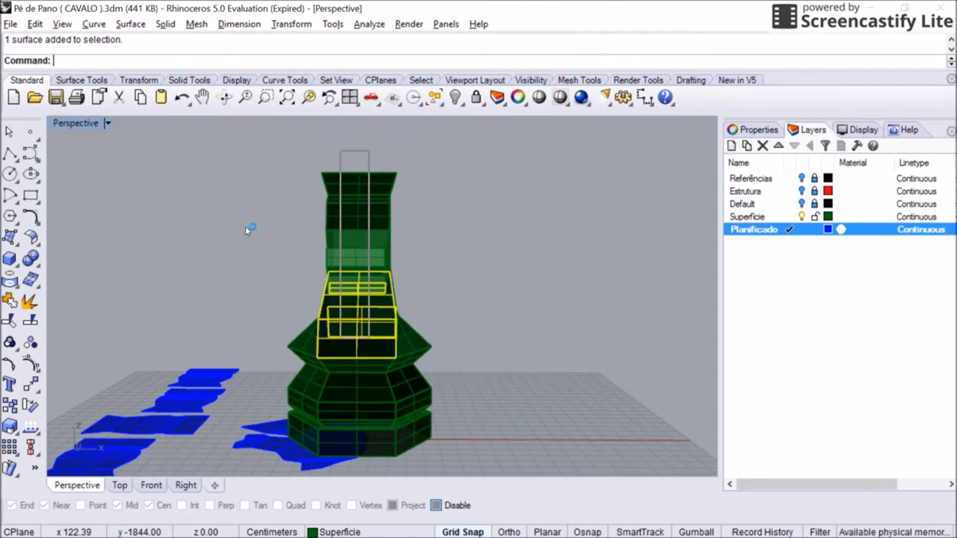
right_drag(230, 229, 157, 211)
click(130, 24)
click(69, 316)
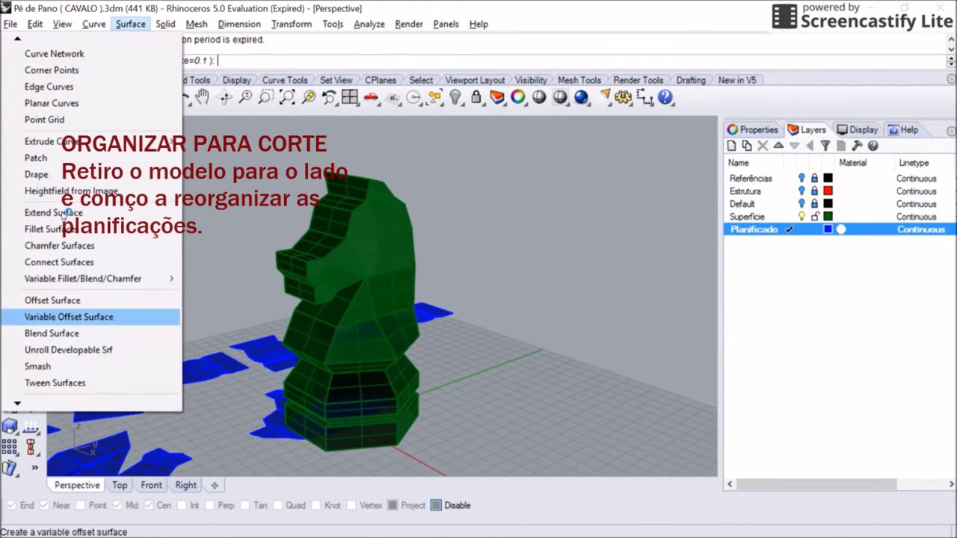
click(68, 350)
key(Return)
scroll(221, 261, down, 2)
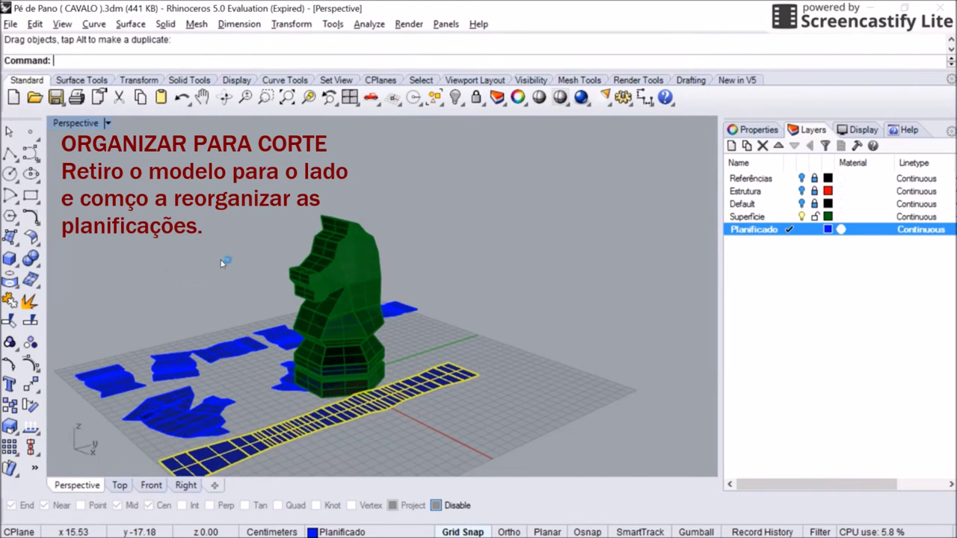
Step: Move the whole 3D knight model off to the side, away from the flat patterns
right_drag(221, 261, 186, 238)
click(404, 314)
key(Escape)
drag(336, 300, 673, 224)
right_drag(342, 241, 118, 215)
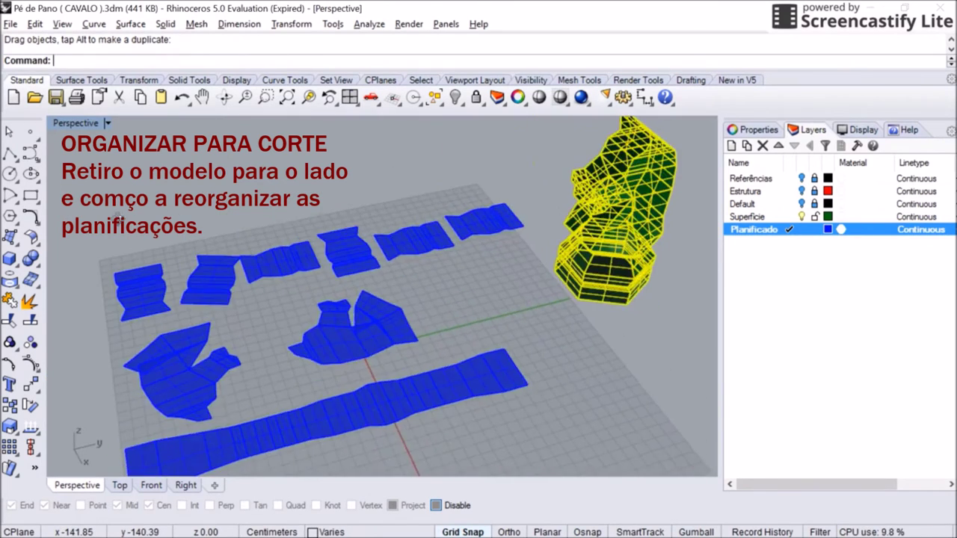
Step: Move the first base-side pattern by its corner to a free spot beside the row
scroll(199, 241, up, 3)
click(187, 240)
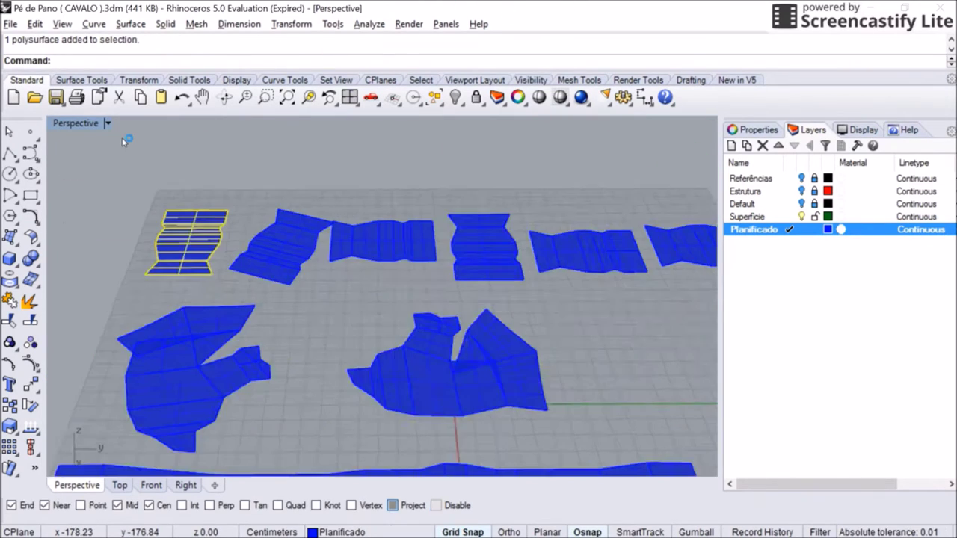
scroll(124, 141, up, 2)
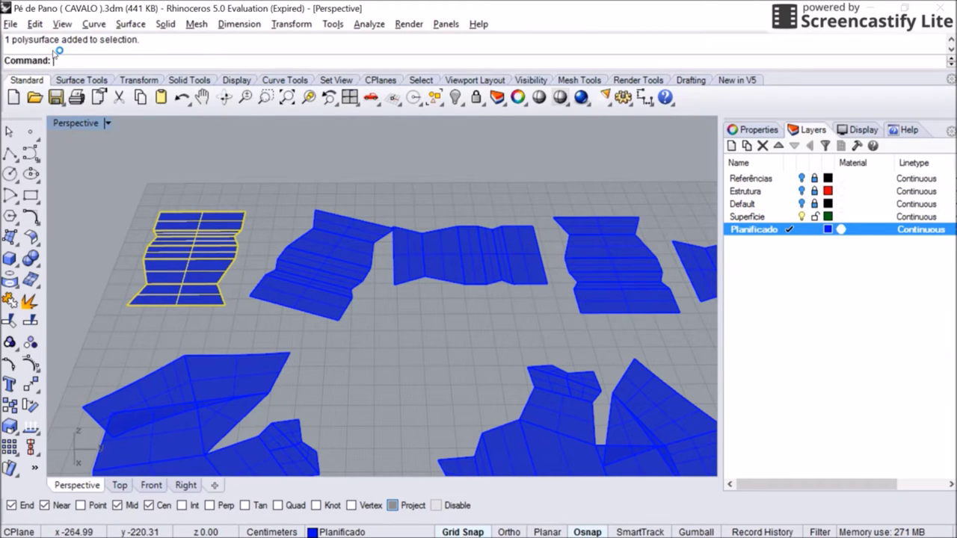
text(m)
key(Return)
click(245, 213)
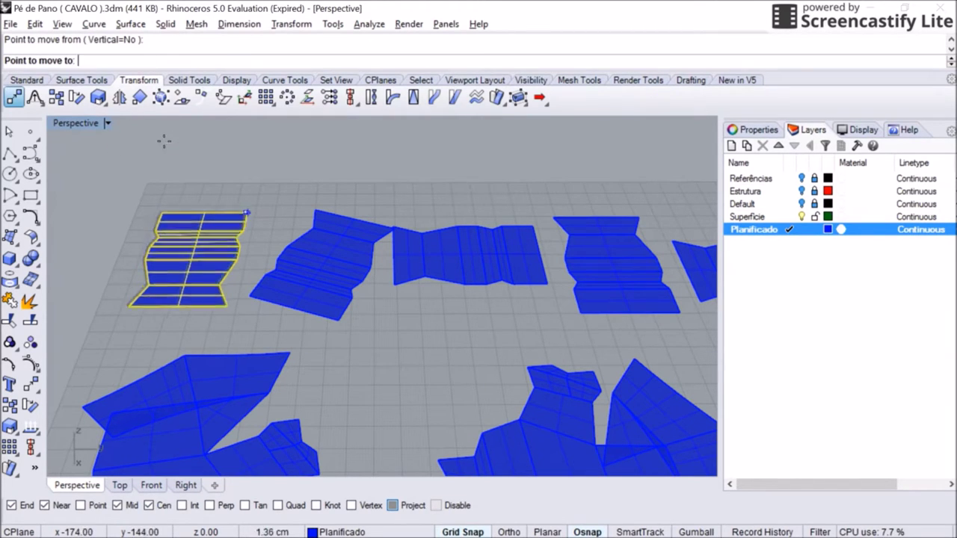
scroll(102, 191, up, 3)
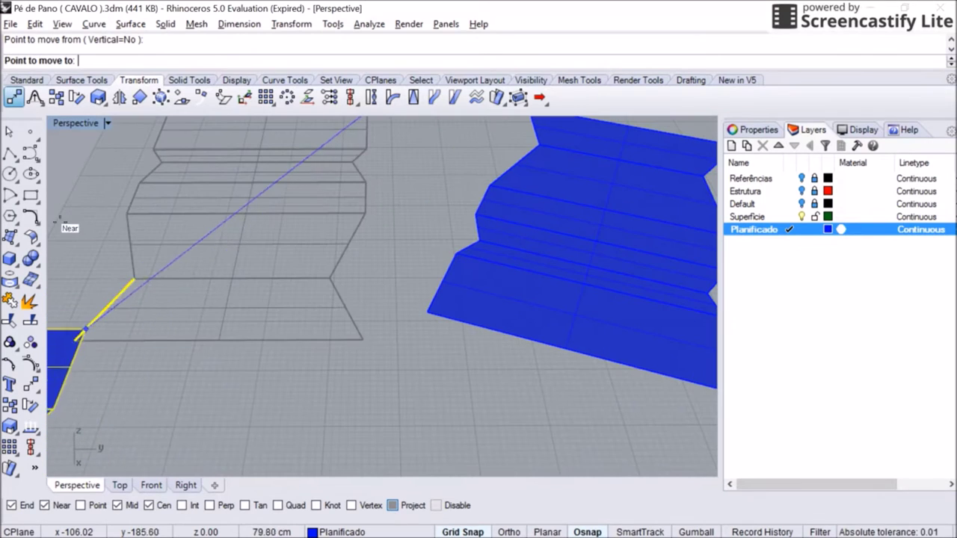
click(60, 220)
Step: Rotate the first base-side pattern 180 degrees about its end corner
right_drag(60, 220, 243, 184)
click(76, 97)
click(325, 342)
click(212, 331)
click(314, 234)
scroll(316, 235, up, 3)
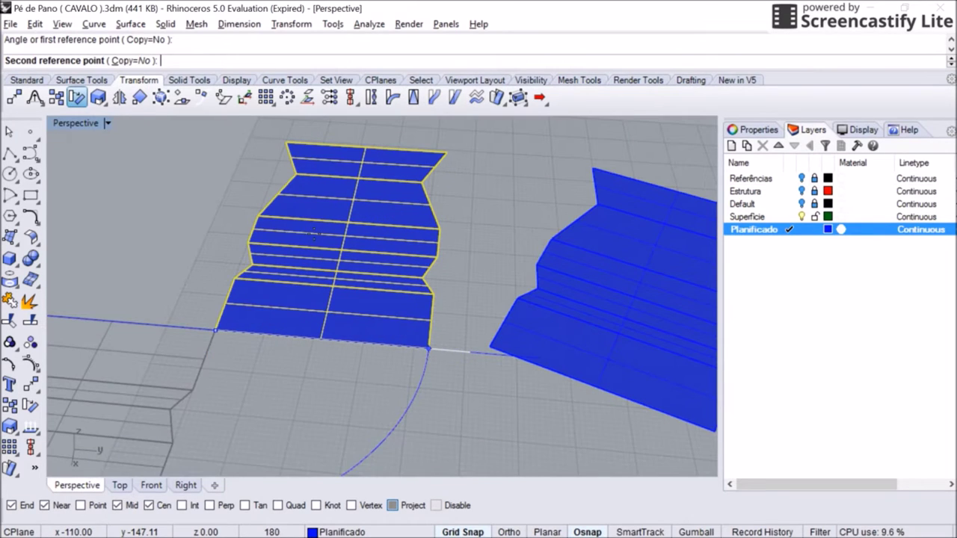
scroll(314, 209, down, 4)
click(321, 168)
Step: Move the second base-side pattern to the first one's lower corner and rotate it so their base edges line up
scroll(314, 202, up, 3)
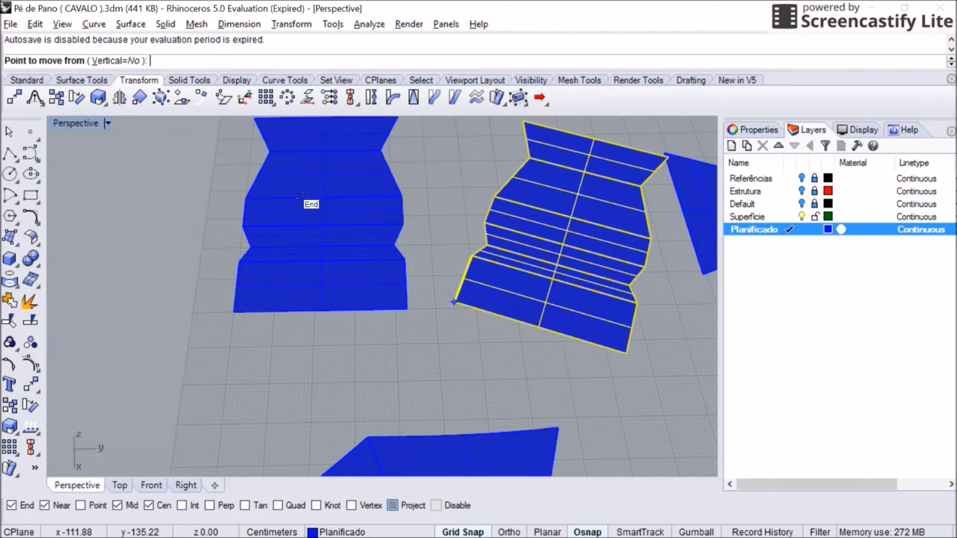
click(303, 197)
click(284, 200)
scroll(282, 200, up, 3)
click(386, 326)
click(272, 217)
click(266, 147)
Step: Bring the third base-side pattern closer and move its corner onto the free lower corner of the second pattern
scroll(311, 114, down, 3)
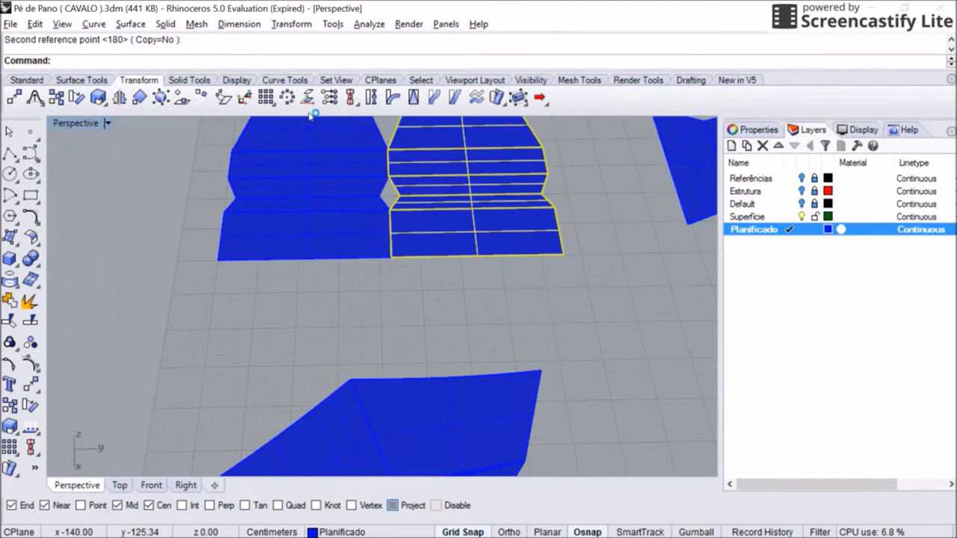
scroll(187, 125, up, 5)
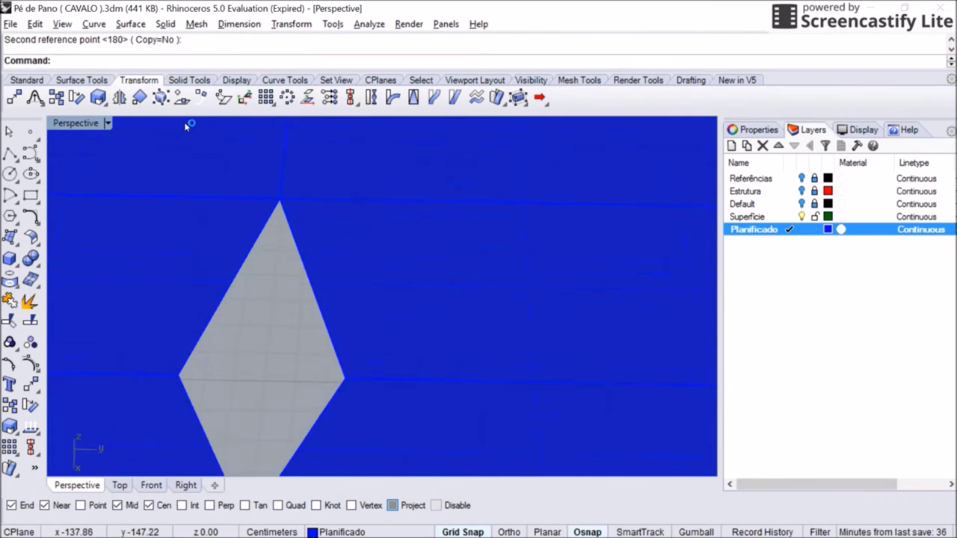
scroll(186, 126, down, 5)
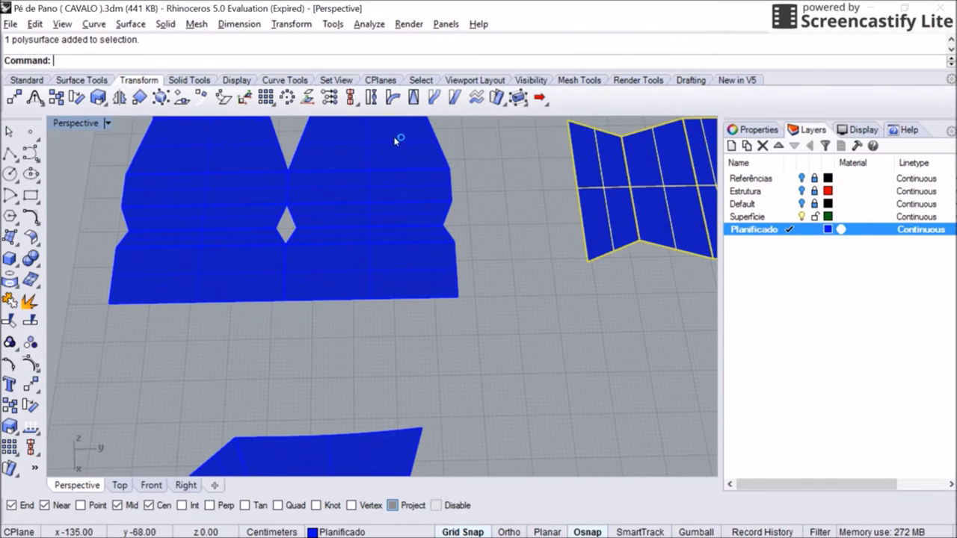
scroll(412, 173, up, 2)
scroll(363, 156, down, 5)
drag(590, 187, 516, 187)
click(630, 218)
click(428, 271)
Step: Rotate the third base-side pattern about 270 degrees around the shared corner to align it with the strip's base edge
click(77, 97)
click(428, 271)
scroll(351, 261, up, 6)
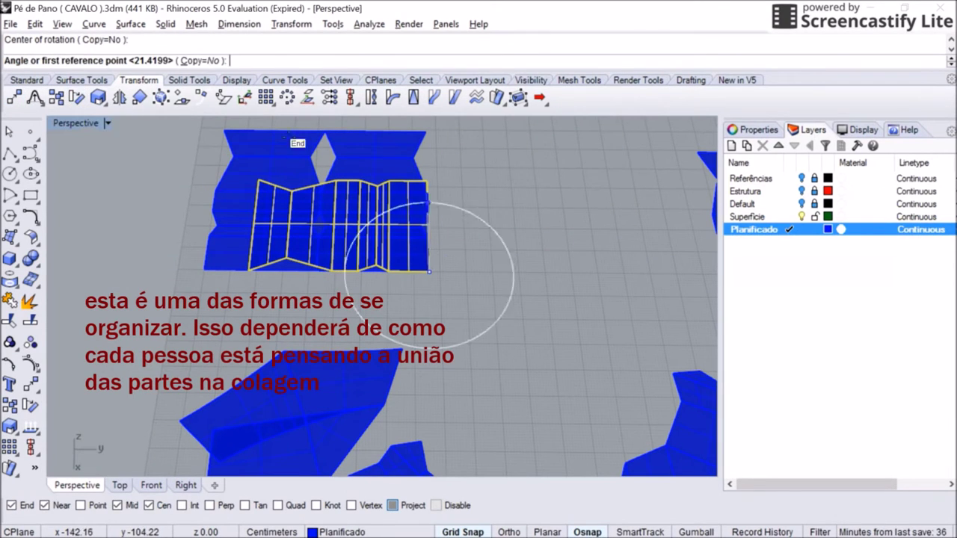
click(553, 281)
scroll(373, 183, down, 1)
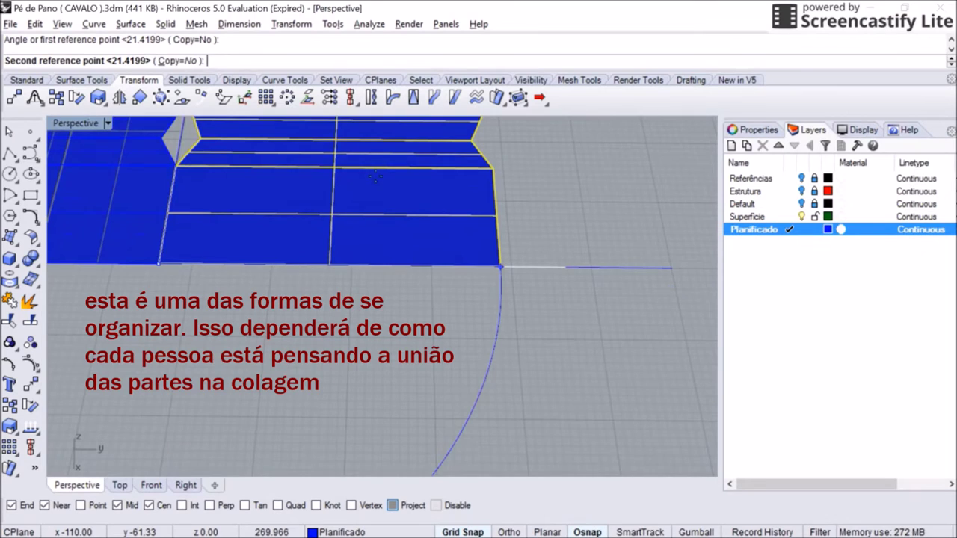
click(341, 167)
scroll(342, 167, down, 5)
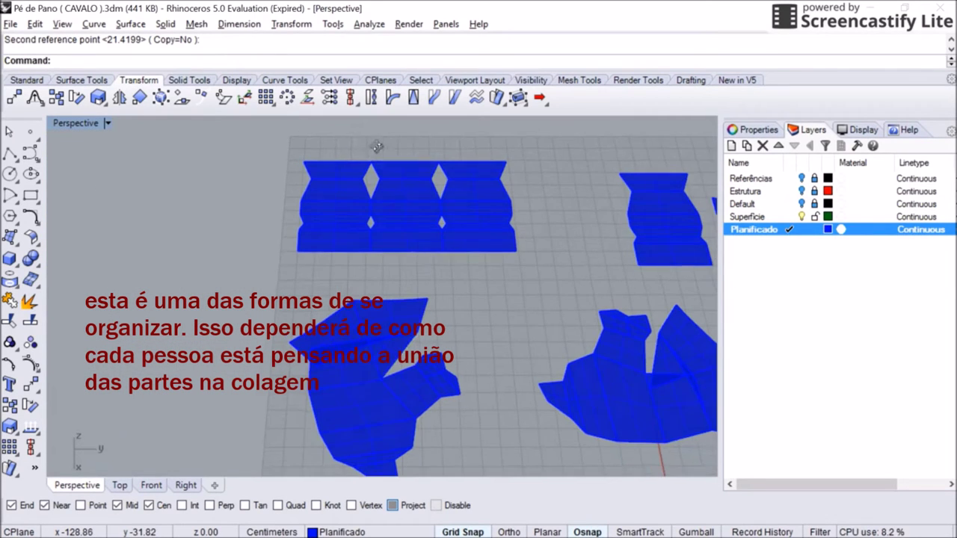
Step: Bring the fourth base-side pattern near the three joined-up patterns, leaving a gap, and bring the fifth pattern closer
drag(655, 183, 365, 173)
scroll(374, 166, up, 2)
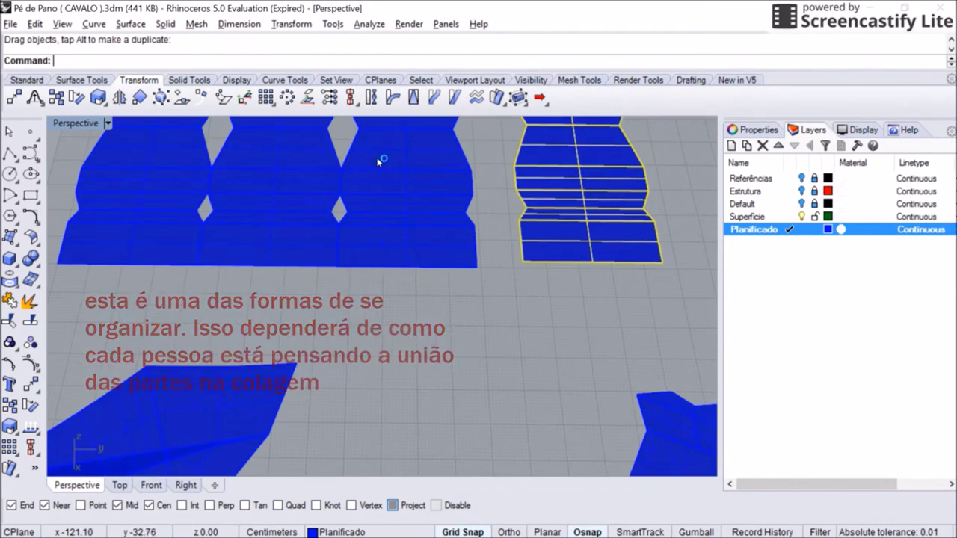
scroll(401, 182, down, 5)
scroll(305, 168, up, 6)
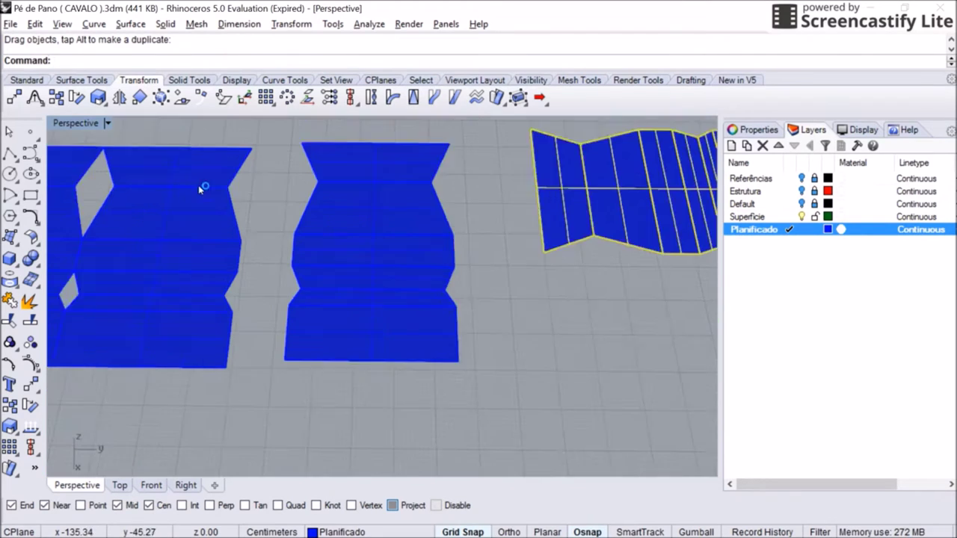
key(Return)
click(172, 267)
key(Escape)
click(276, 397)
key(Return)
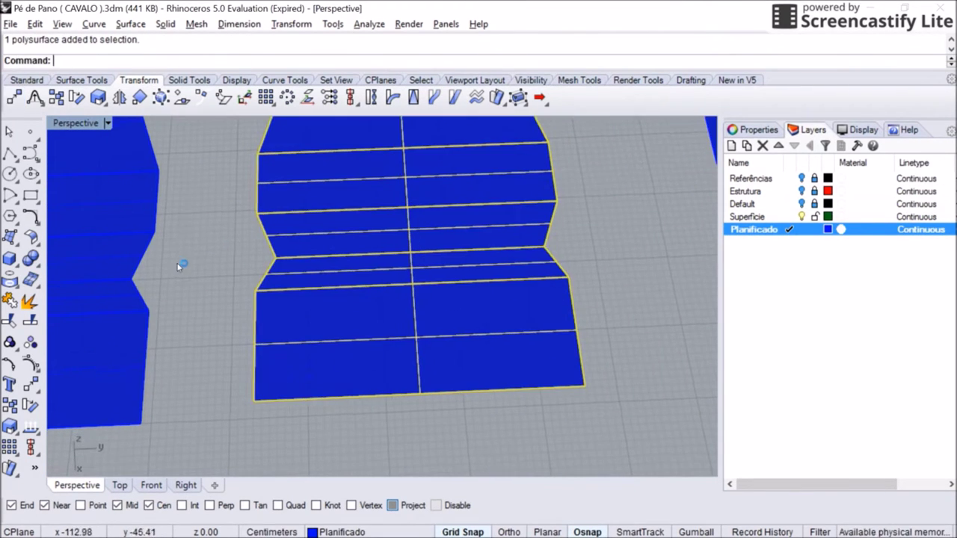
click(254, 402)
scroll(397, 289, down, 5)
Step: Move the fifth base-side pattern by its corner onto the fourth pattern's free lower corner
drag(384, 154, 643, 124)
key(Return)
click(627, 217)
click(513, 352)
Step: Rotate the fifth base-side pattern around the shared corner so its base edge continues the fourth pattern's
click(76, 97)
click(504, 359)
click(286, 377)
scroll(434, 217, up, 3)
scroll(404, 195, down, 3)
click(385, 160)
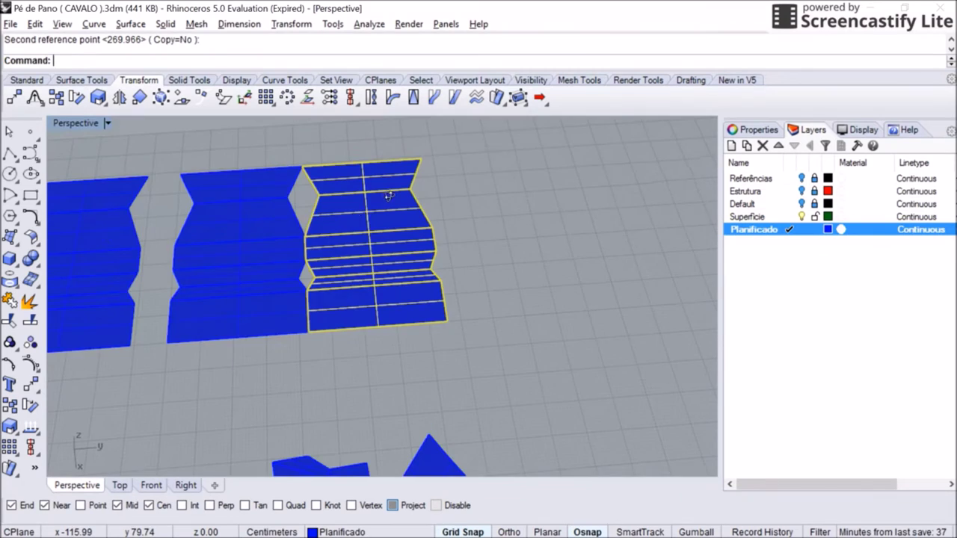
scroll(384, 160, up, 2)
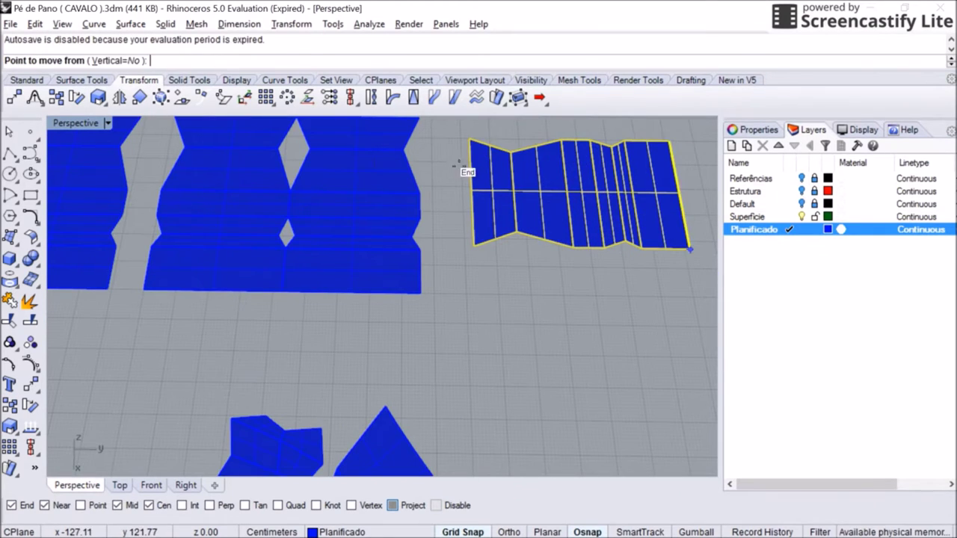
Step: Move the sixth base-side pattern onto the fifth's free corner and rotate it about 270 degrees there to continue the base edge
click(457, 163)
click(284, 198)
click(76, 97)
click(417, 382)
click(551, 395)
scroll(390, 206, up, 3)
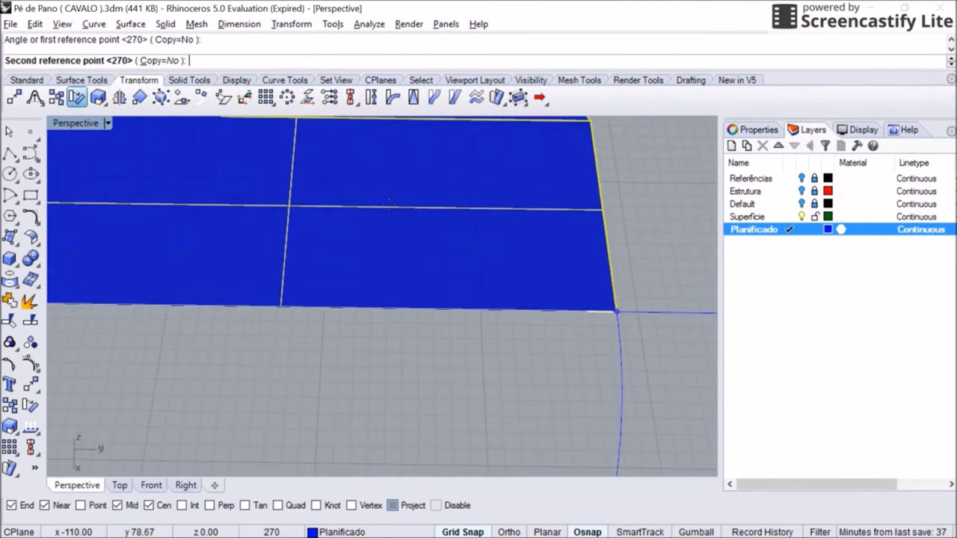
click(389, 205)
scroll(349, 231, down, 5)
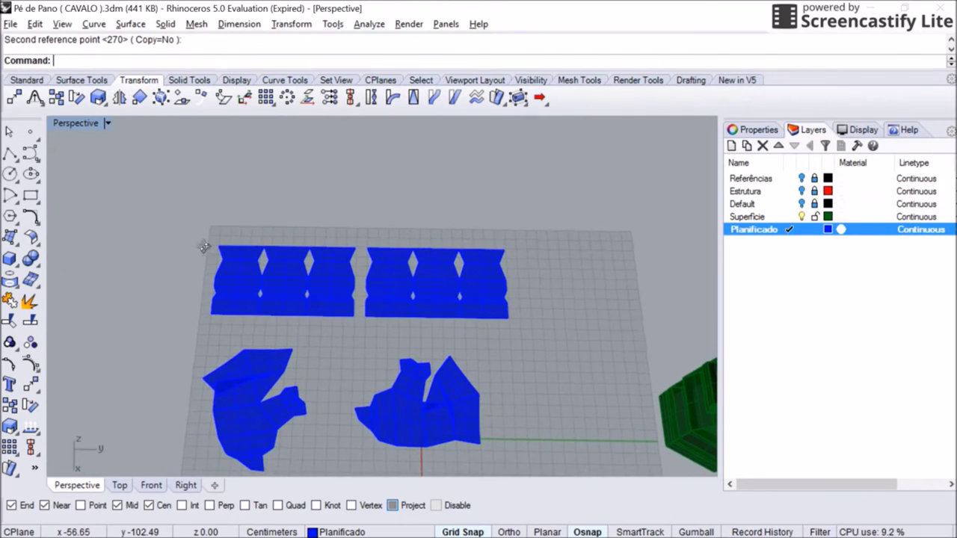
Step: Rotate the first horse-head pattern upright and place it below the first base strip
click(239, 404)
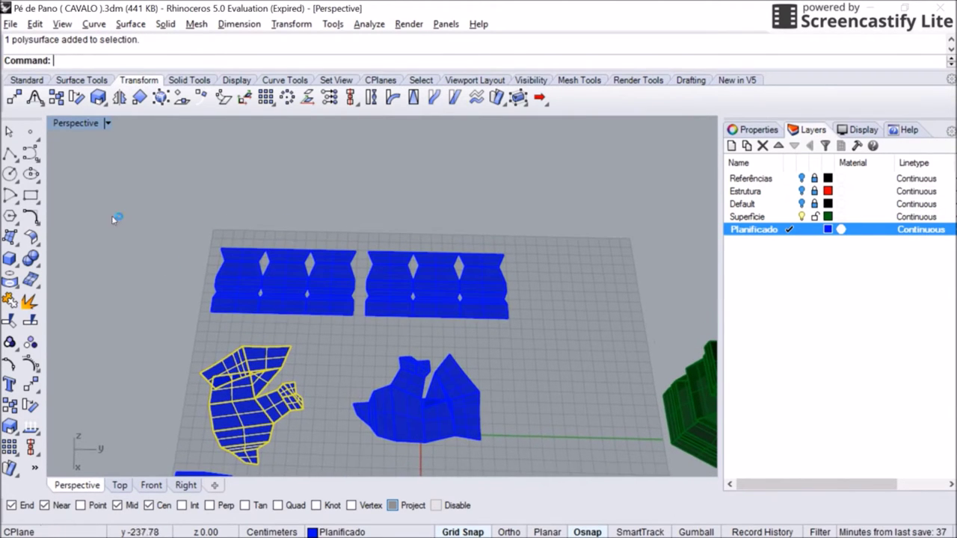
click(76, 97)
click(288, 374)
click(258, 465)
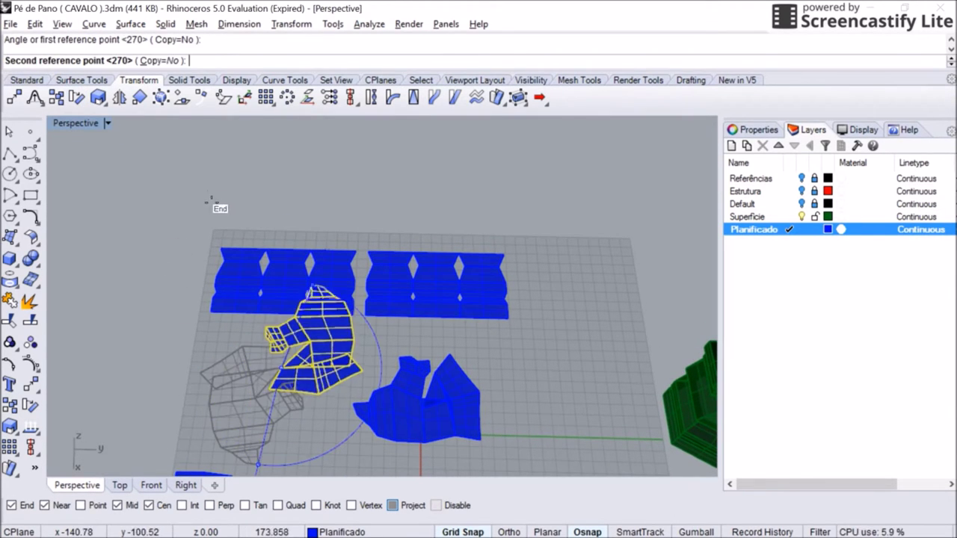
click(216, 178)
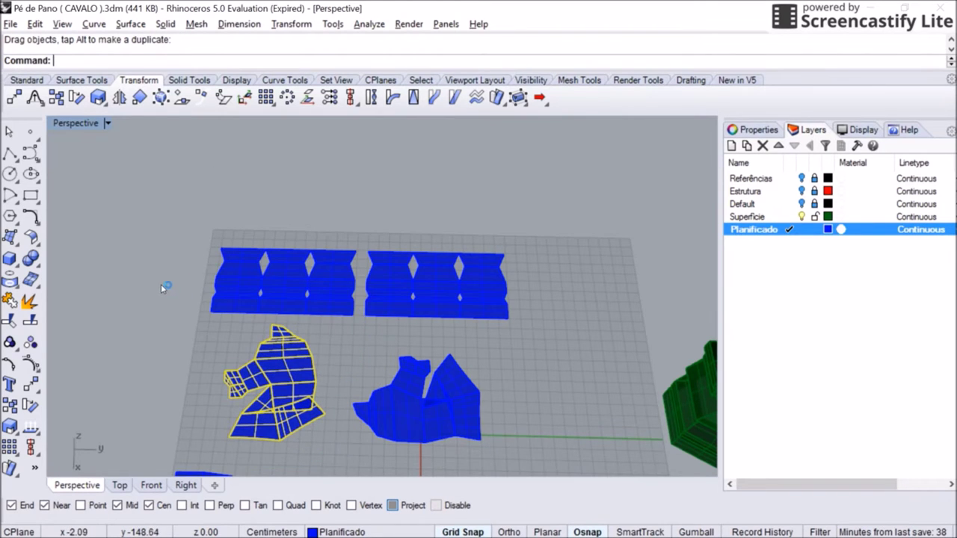
Step: Explode the first head pattern and move its two overlapping neck-base faces clear of the head
scroll(161, 284, up, 10)
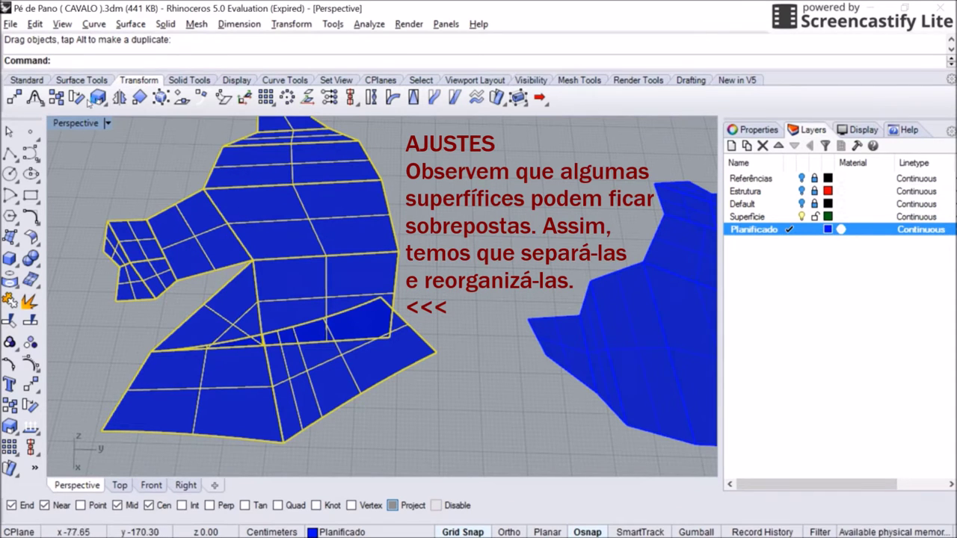
click(10, 300)
drag(197, 248, 214, 269)
right_drag(142, 202, 87, 332)
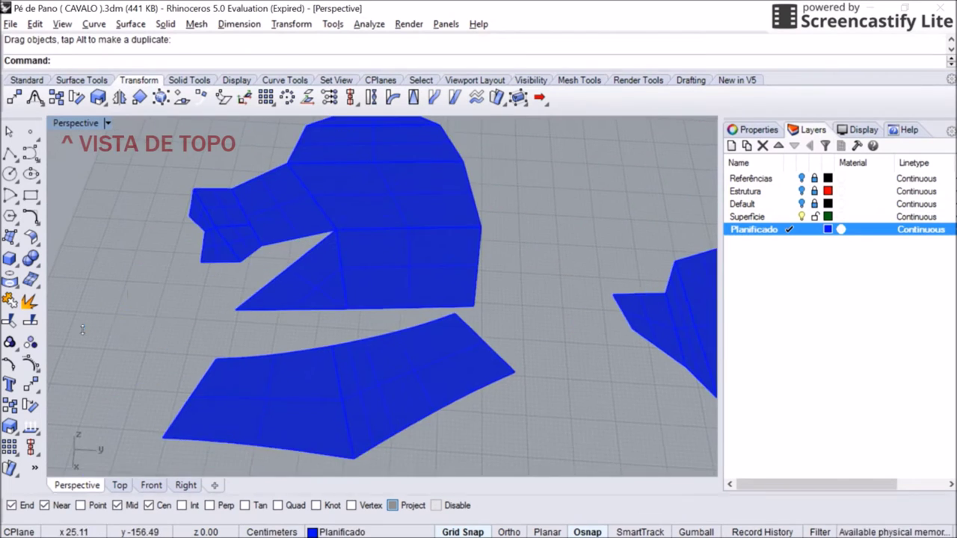
Step: In the Top view, join the first head's two separated neck-base faces into one piece
click(119, 485)
scroll(246, 177, up, 5)
right_drag(246, 177, 254, 210)
click(389, 317)
click(326, 143)
scroll(326, 144, down, 3)
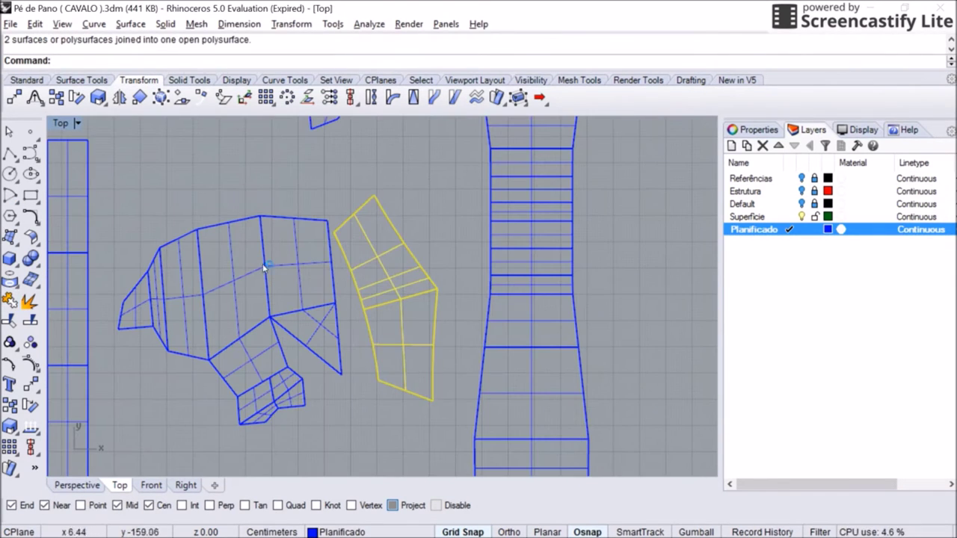
Step: Join the eleven faces of the first head into one piece and reposition its neck-base piece beside it
key(Escape)
click(122, 284)
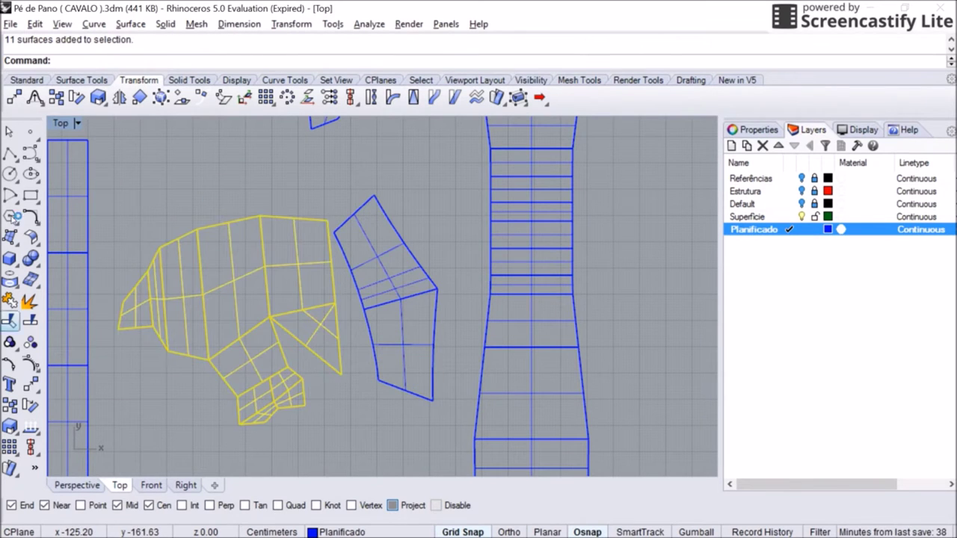
scroll(154, 224, down, 3)
click(386, 292)
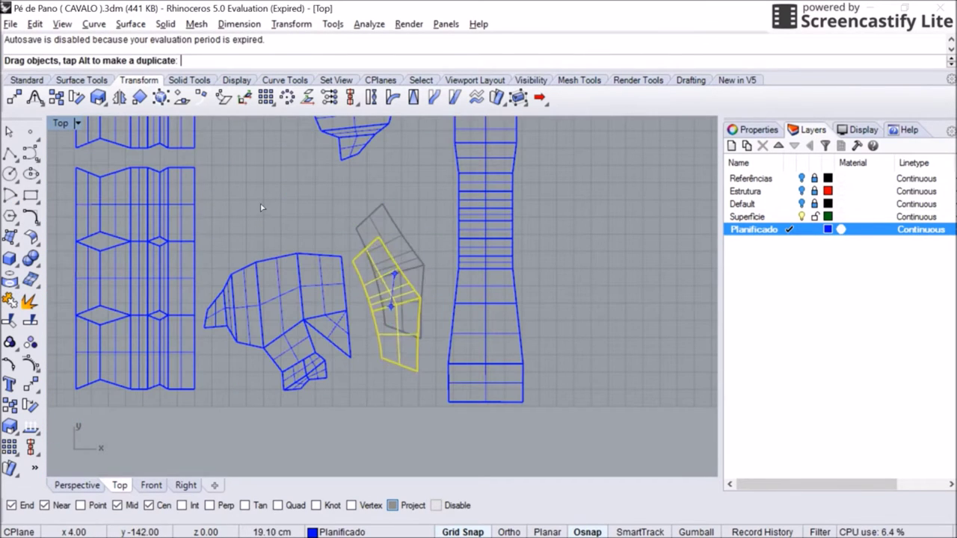
right_drag(223, 130, 224, 167)
scroll(501, 187, down, 2)
Step: Rotate the second head pattern to mirror the first one and separate its two neck-base faces from the head
click(389, 161)
click(77, 98)
click(427, 191)
click(376, 189)
click(428, 144)
drag(435, 173, 430, 261)
click(30, 300)
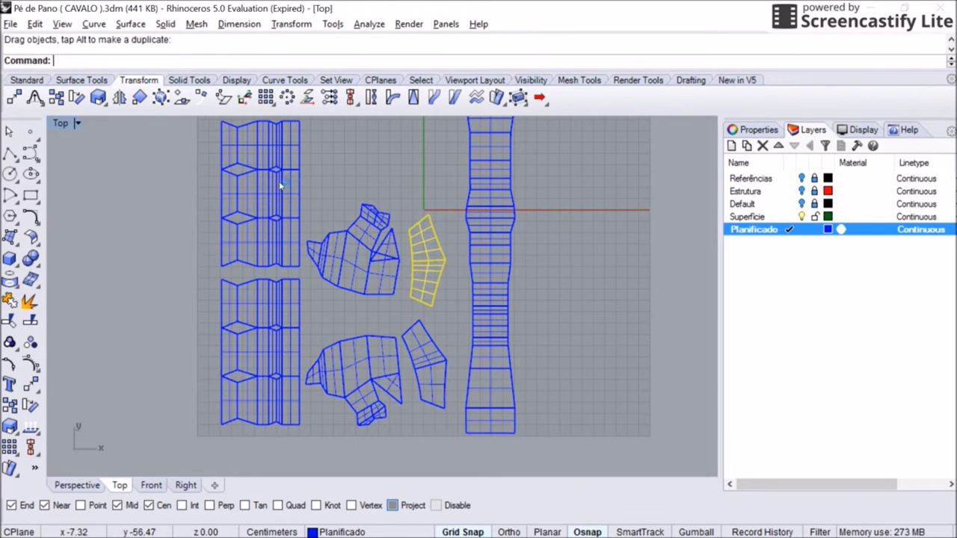
Step: Rotate the second head's overlapping triangular face around its shared corner until its edge meets the neighbouring neck face
scroll(241, 208, up, 5)
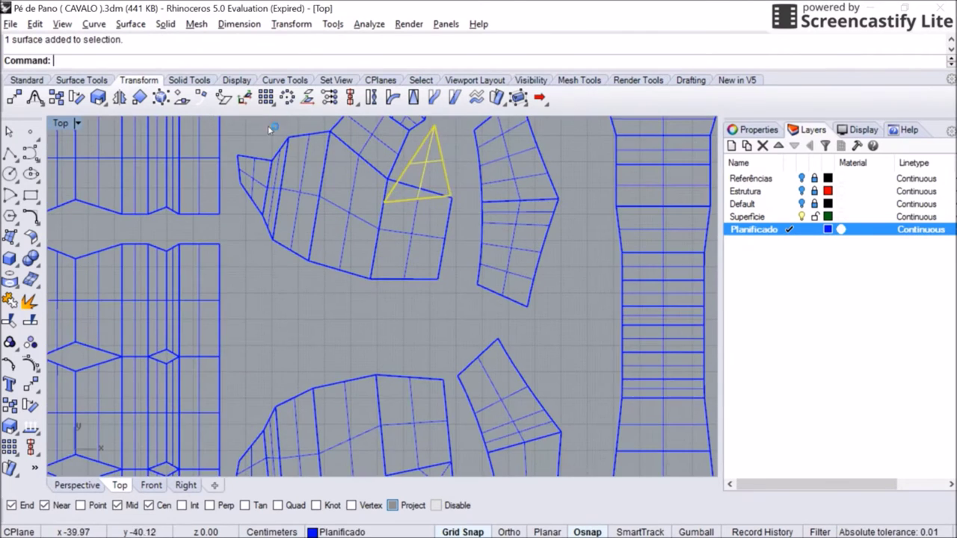
scroll(272, 119, up, 2)
click(77, 98)
click(318, 318)
click(419, 308)
click(416, 346)
Step: Join the second head's eleven faces into one piece and its two neck-base faces into another
click(89, 315)
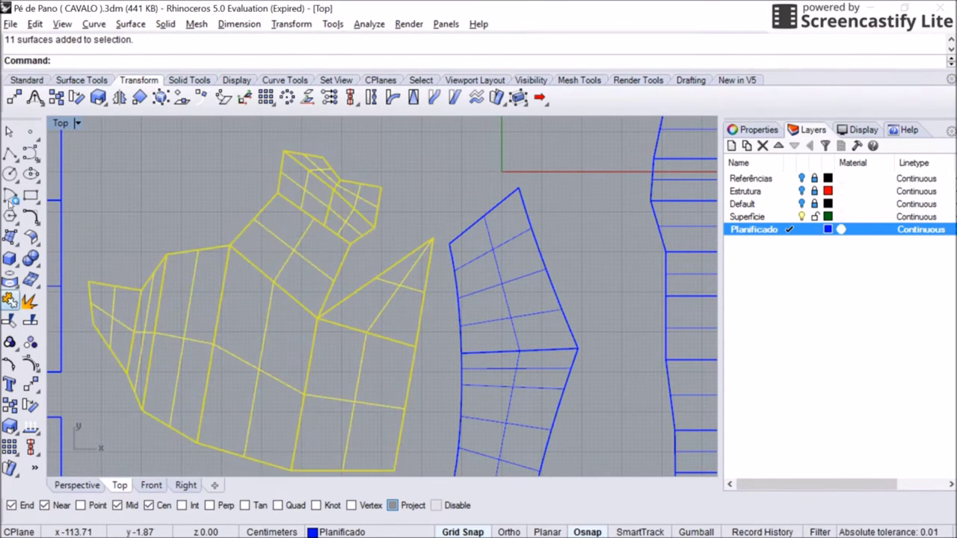
click(10, 300)
click(516, 337)
key(Return)
scroll(253, 236, down, 4)
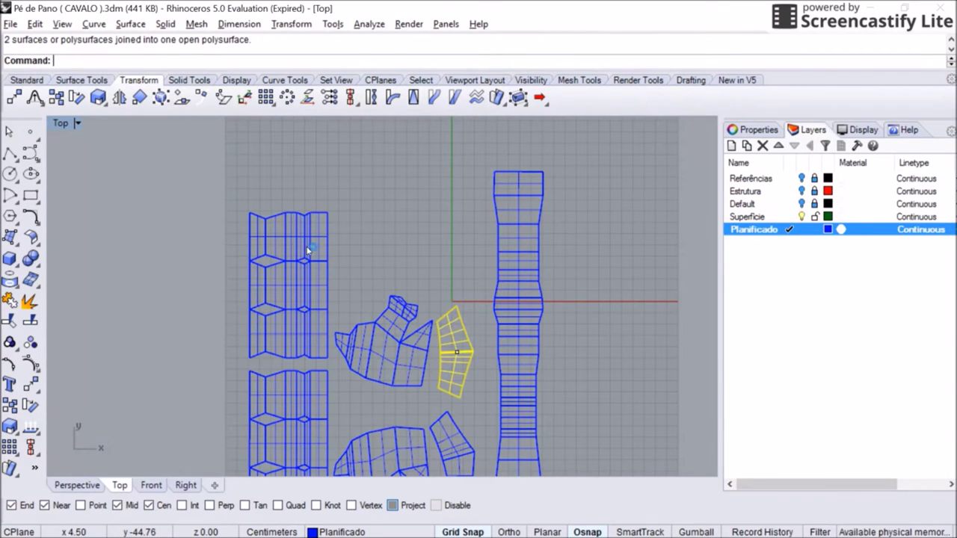
scroll(307, 172, down, 2)
scroll(310, 200, up, 1)
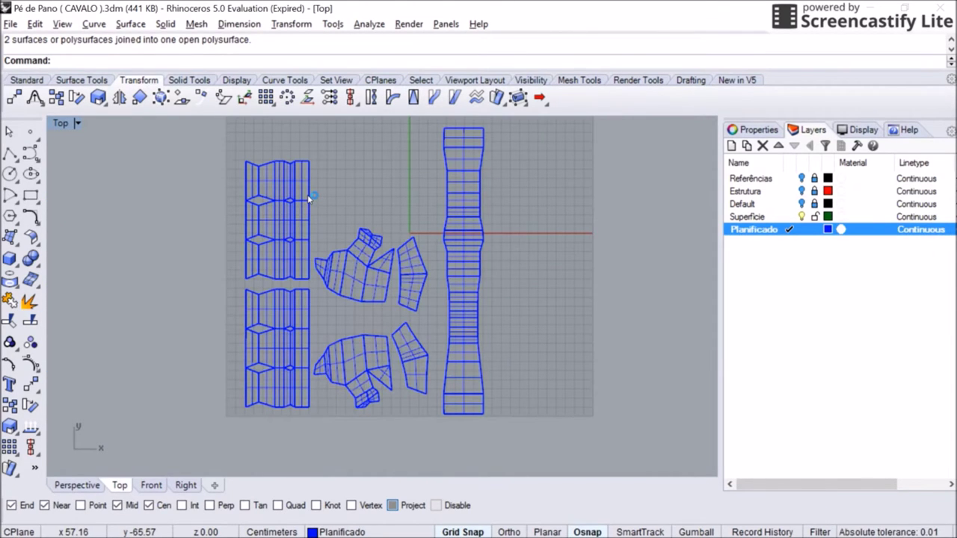
Step: Split the long front-and-back strip into two pieces and place the shorter one beside the longer one
scroll(311, 239, up, 2)
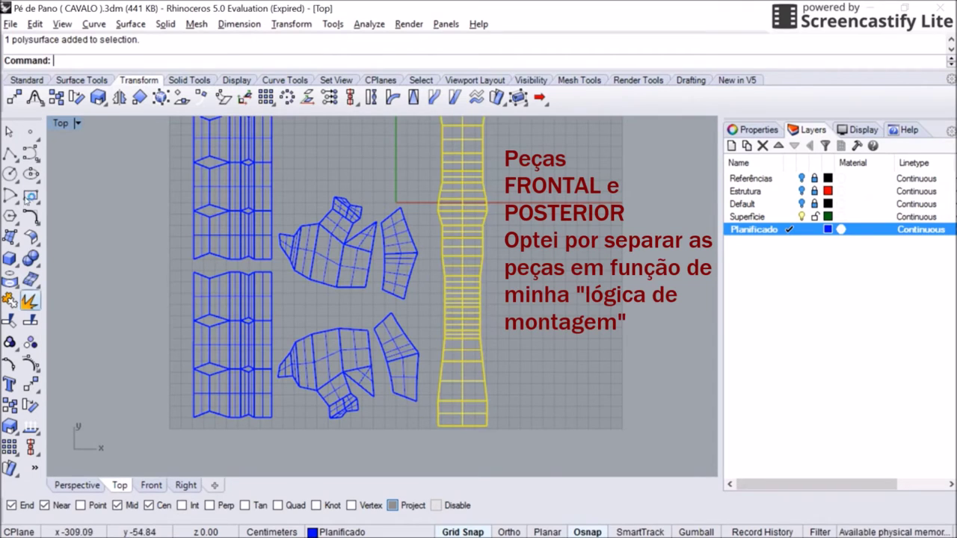
drag(432, 207, 495, 435)
click(471, 224)
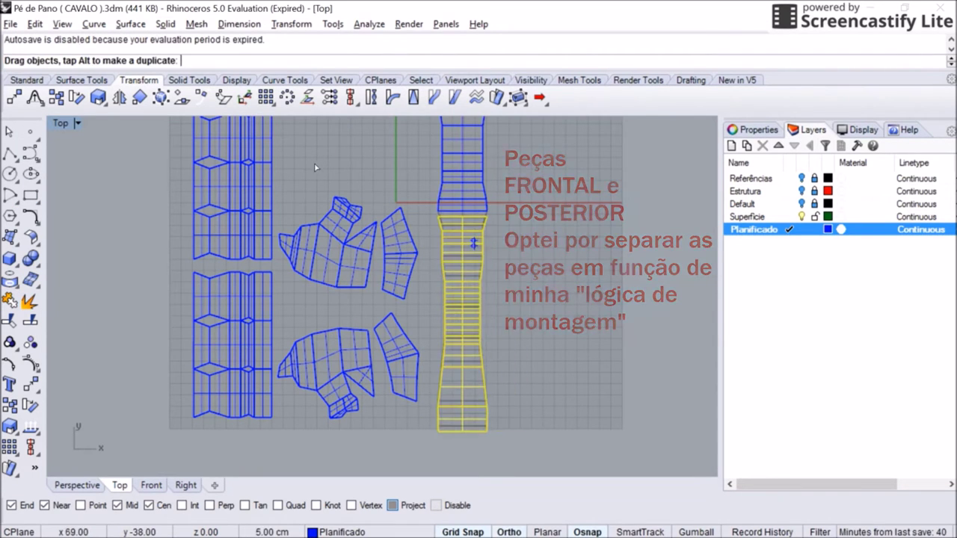
scroll(524, 206, down, 3)
scroll(322, 137, up, 3)
drag(416, 224, 609, 332)
Step: Rotate all the flat patterns a quarter turn clockwise around the origin
scroll(389, 256, down, 2)
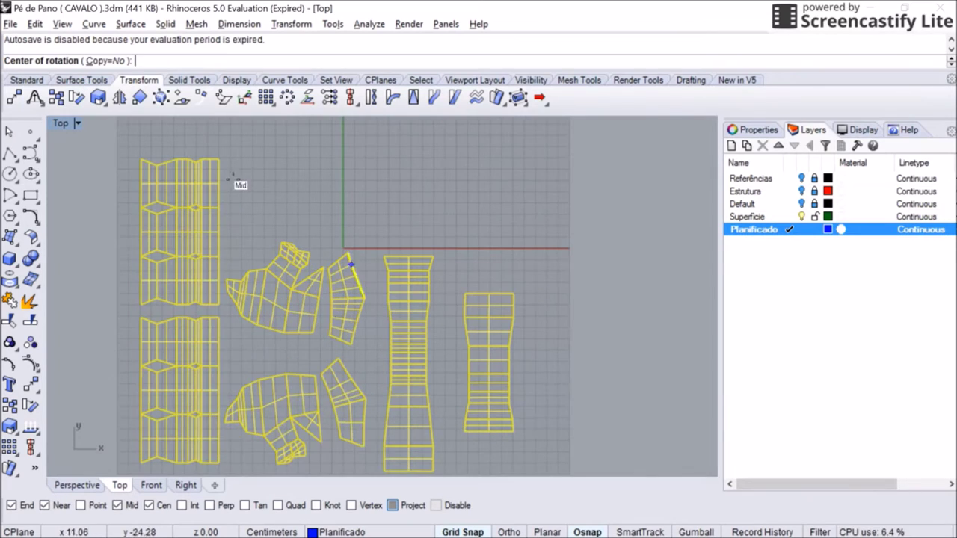
scroll(254, 169, up, 4)
text(0)
key(Return)
text(10,0)
key(Return)
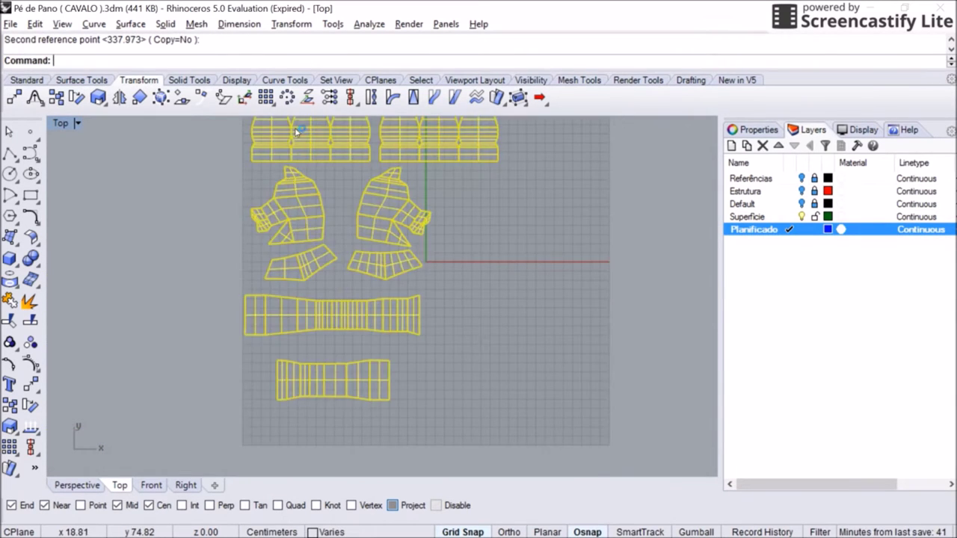
Step: Reposition the patterns below the base strips and place the short strip in line with the end of the long strip
drag(449, 348, 190, 199)
drag(314, 366, 332, 367)
drag(322, 432, 494, 364)
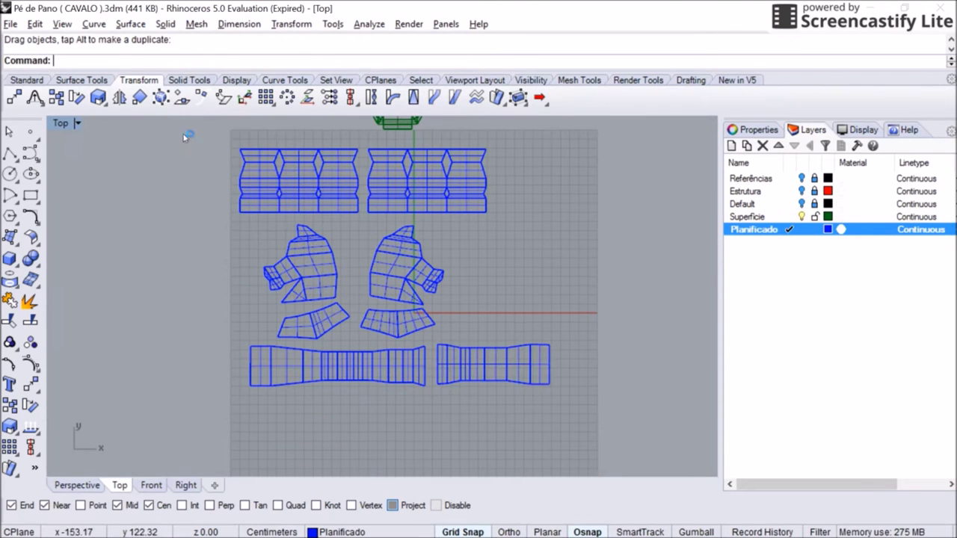
Step: Create a layer named "Linhas Planificadas", make it current, and lock the Superfície layer
click(82, 80)
text(DupBorder)
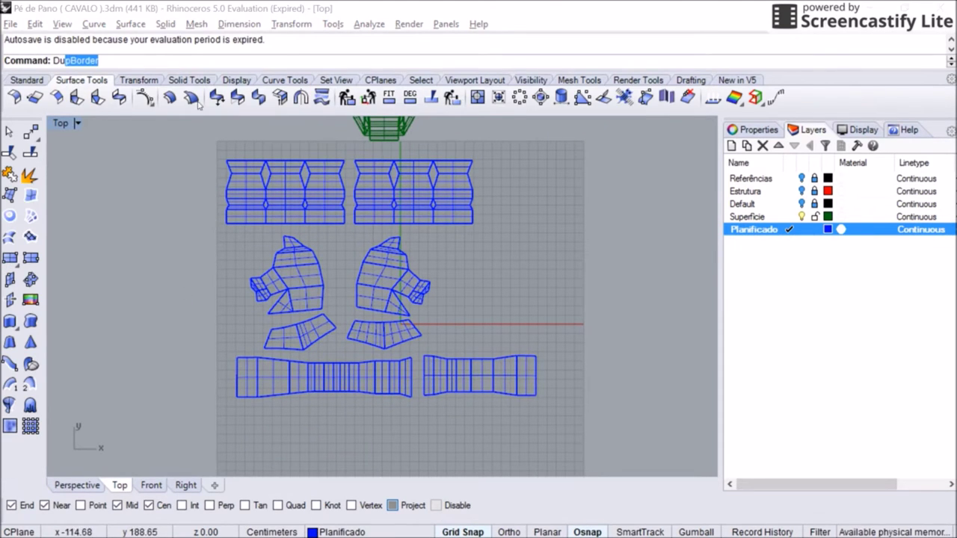
scroll(311, 157, up, 5)
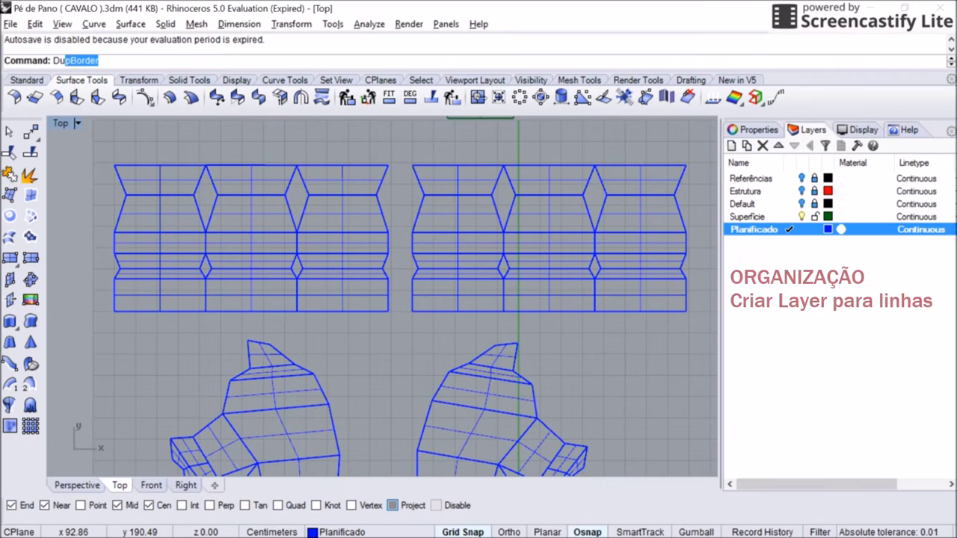
click(732, 146)
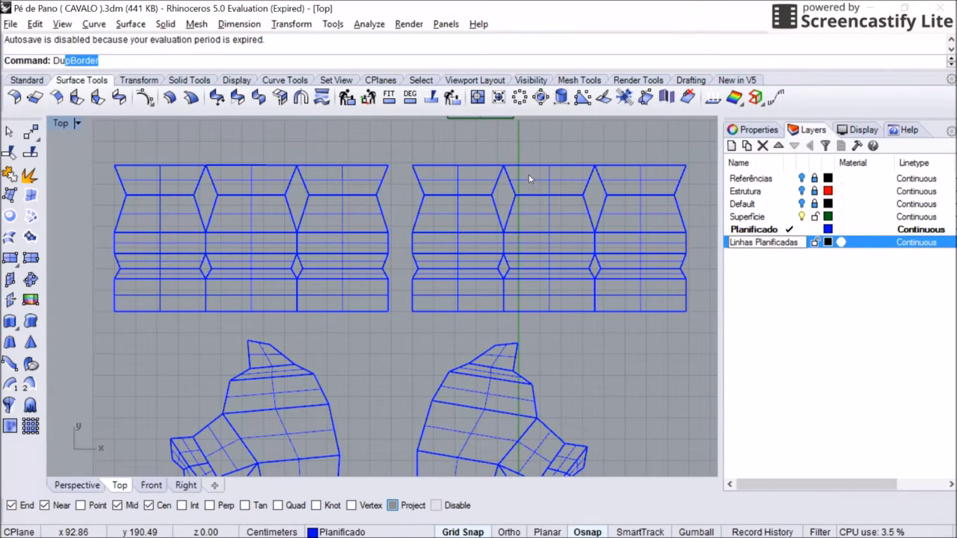
key(Return)
key(Up)
key(Up)
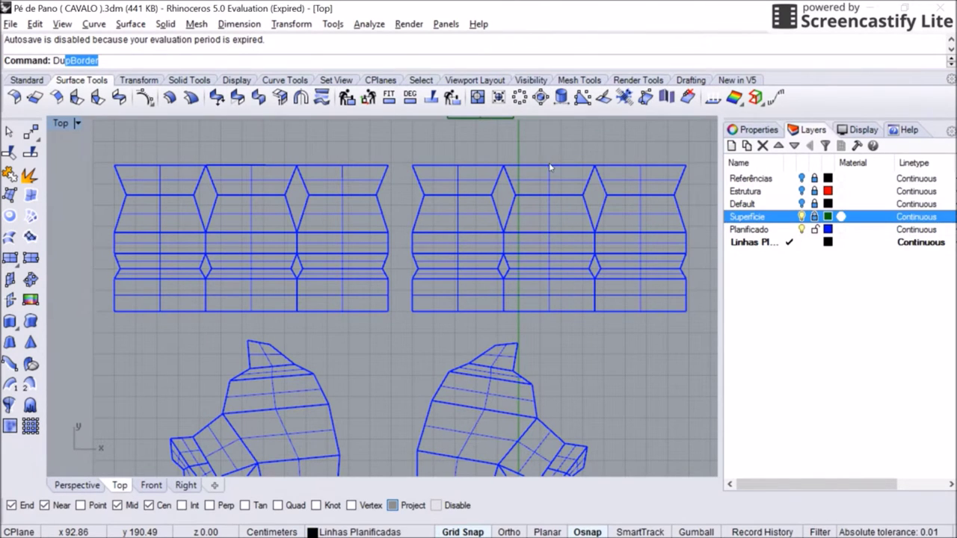
Step: Set the colour of the Linhas Planificadas layer to Red
key(Down)
key(Down)
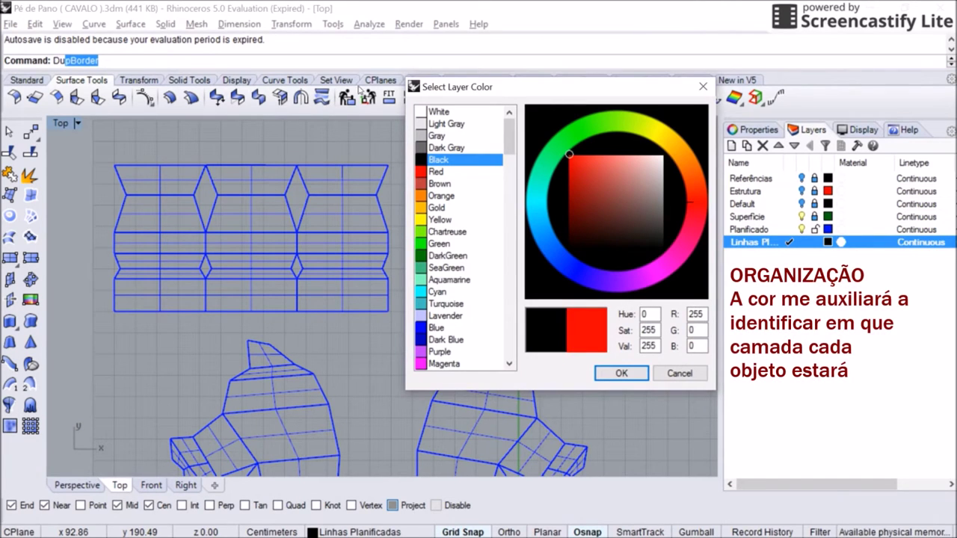
key(Return)
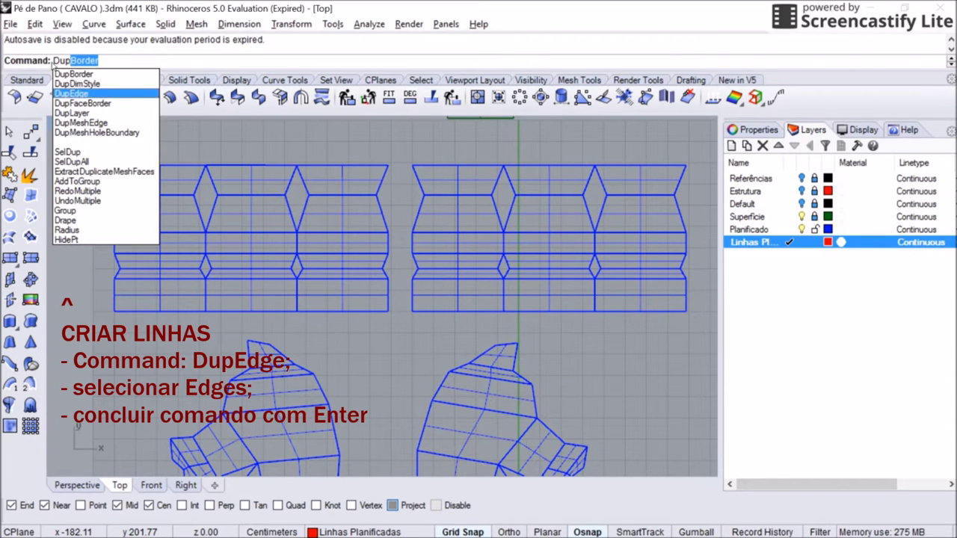
Step: Start DupEdge and pick the first base strip's outline, upper diamond cutouts and upper fold edges
click(72, 94)
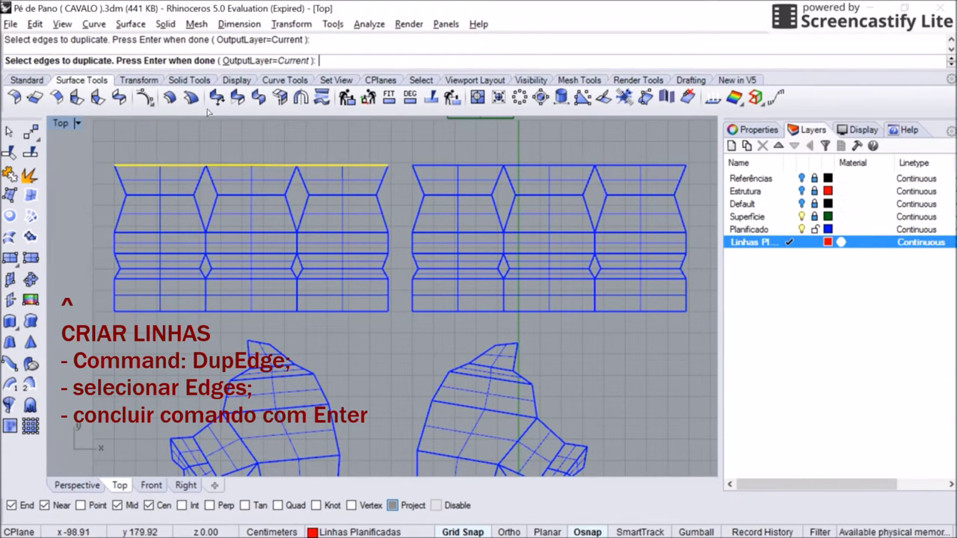
scroll(71, 130, up, 5)
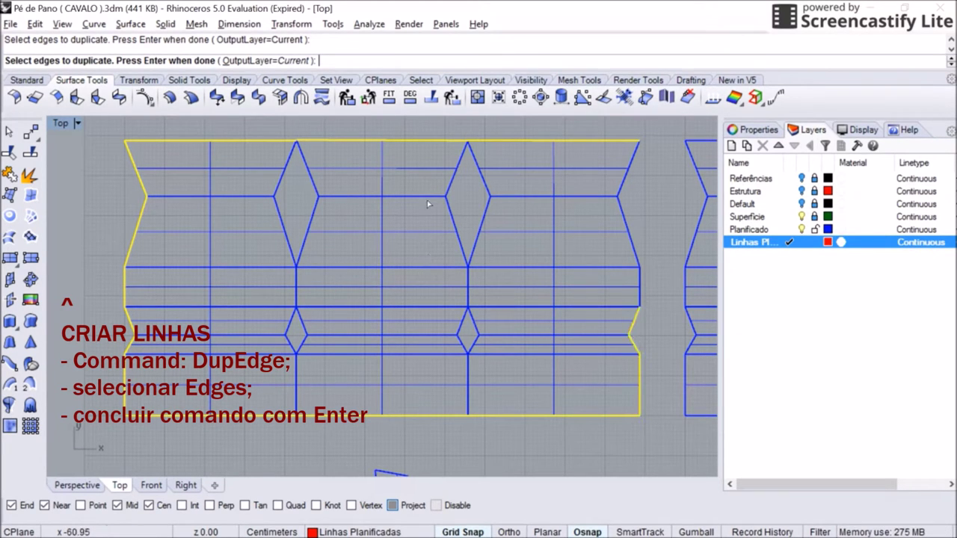
click(628, 169)
click(479, 169)
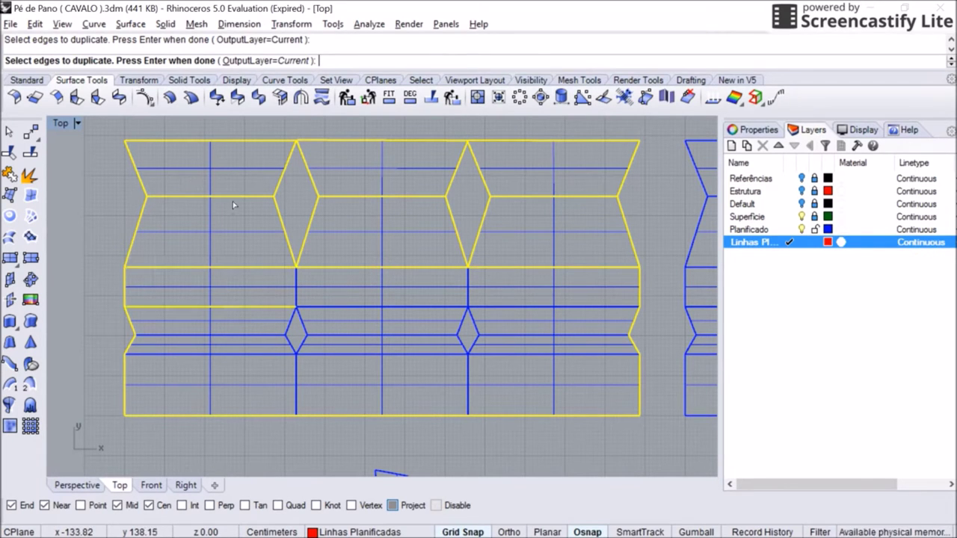
Step: Add the first base strip's shared vertical edges, lower diamonds and remaining fold edges, and finish duplicating them onto the current layer
click(469, 292)
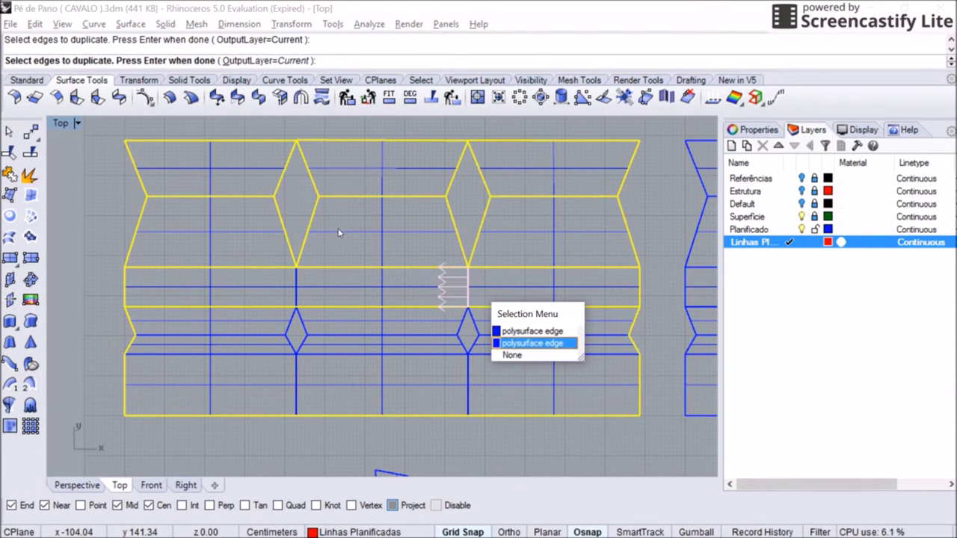
key(Return)
click(297, 291)
key(Return)
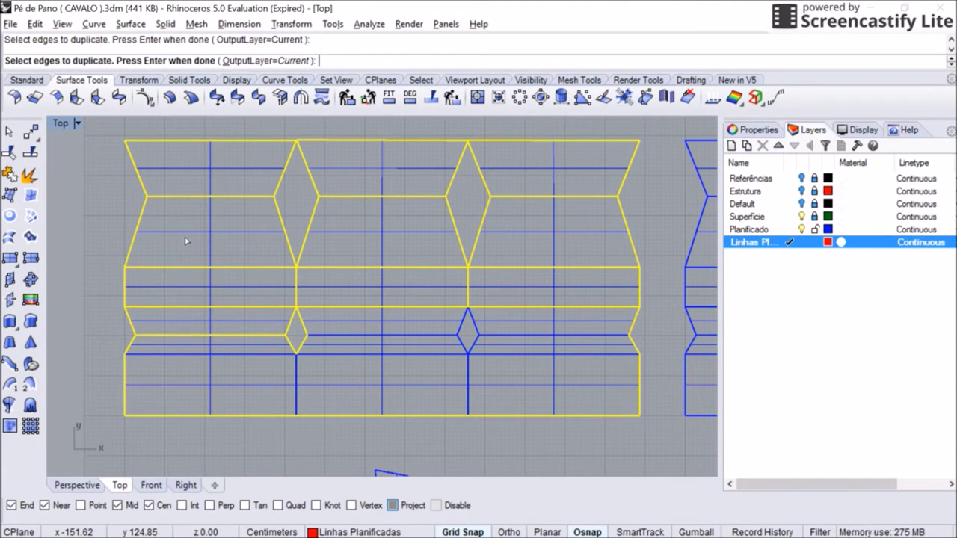
click(297, 385)
key(Return)
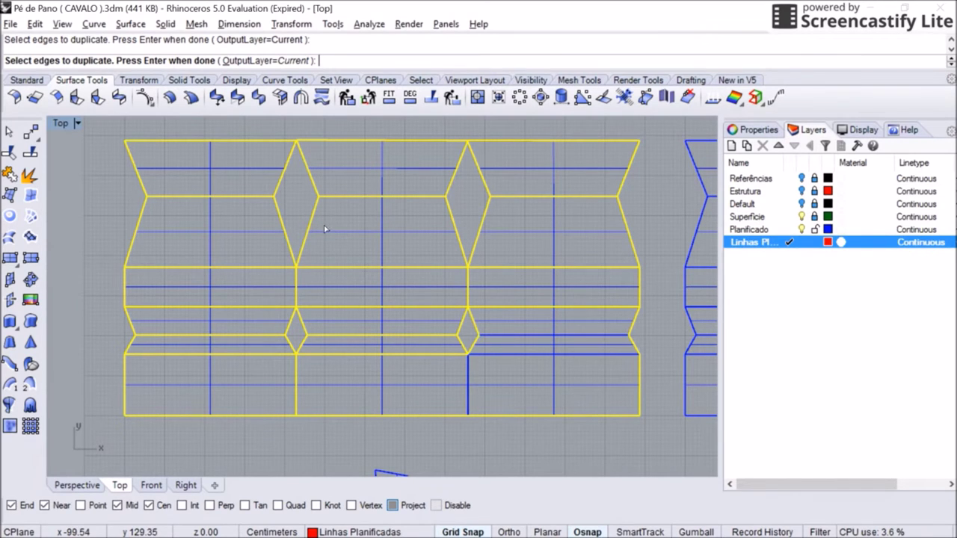
click(468, 385)
key(Return)
scroll(431, 167, down, 2)
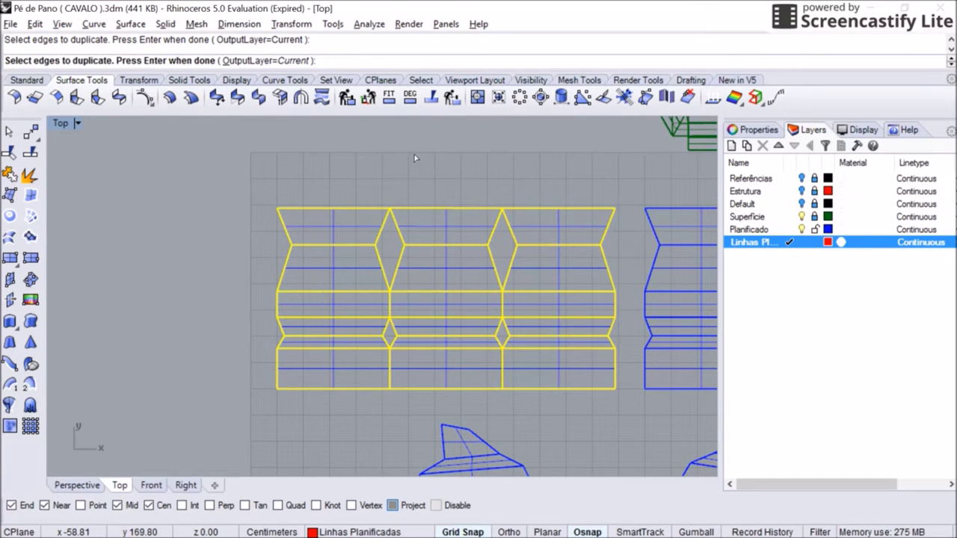
key(Return)
Step: Hide the Planificado layer to check the duplicated lines of the first base strip, and show the layer again
click(750, 229)
click(802, 229)
click(288, 132)
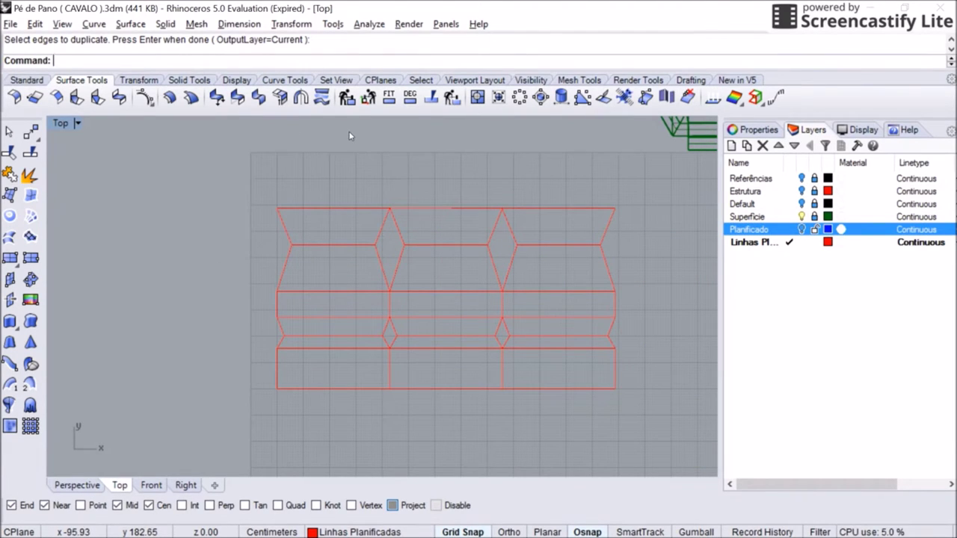
click(801, 229)
right_drag(450, 136, 161, 125)
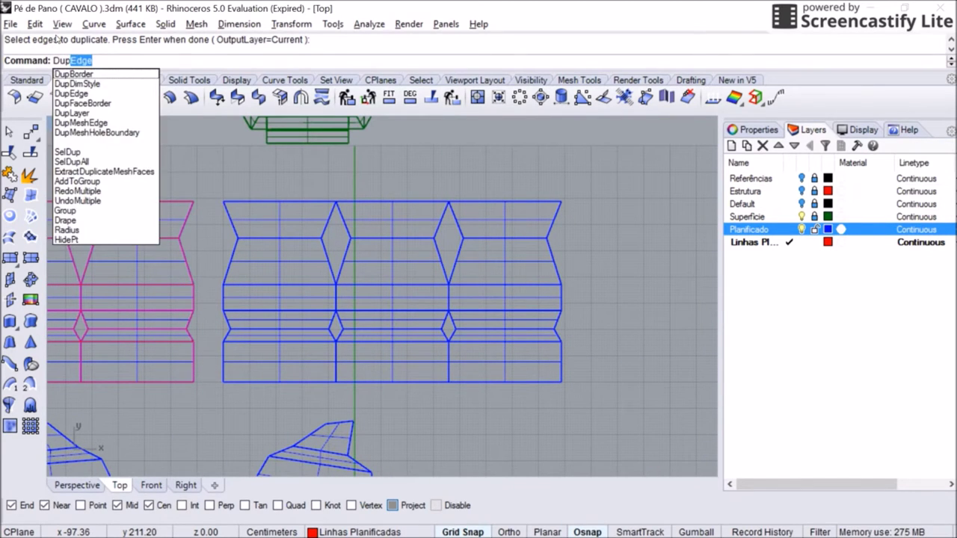
Step: Duplicate the outline, diamond cutouts and fold edges of the second base strip with DupEdge onto the current layer
key(Return)
click(359, 201)
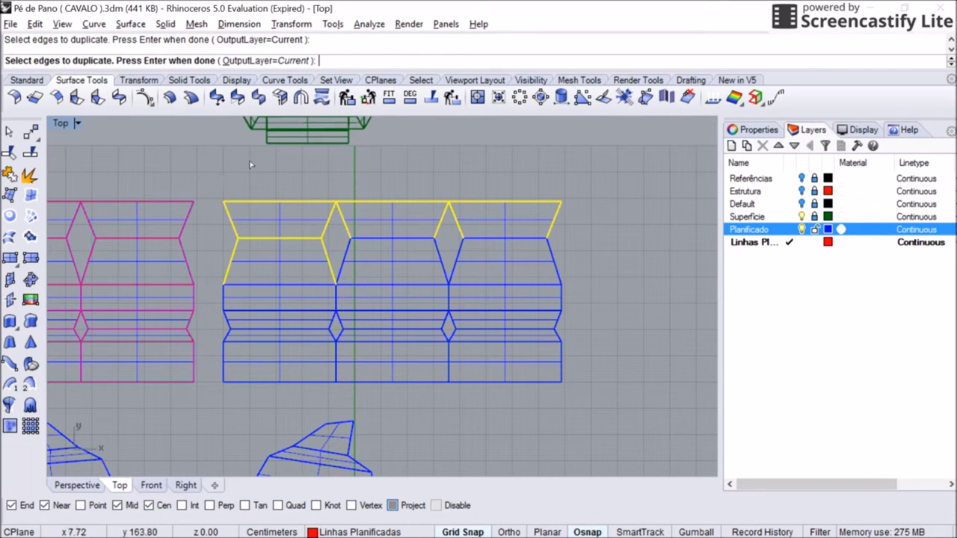
click(277, 311)
click(338, 300)
click(374, 336)
click(450, 299)
click(486, 329)
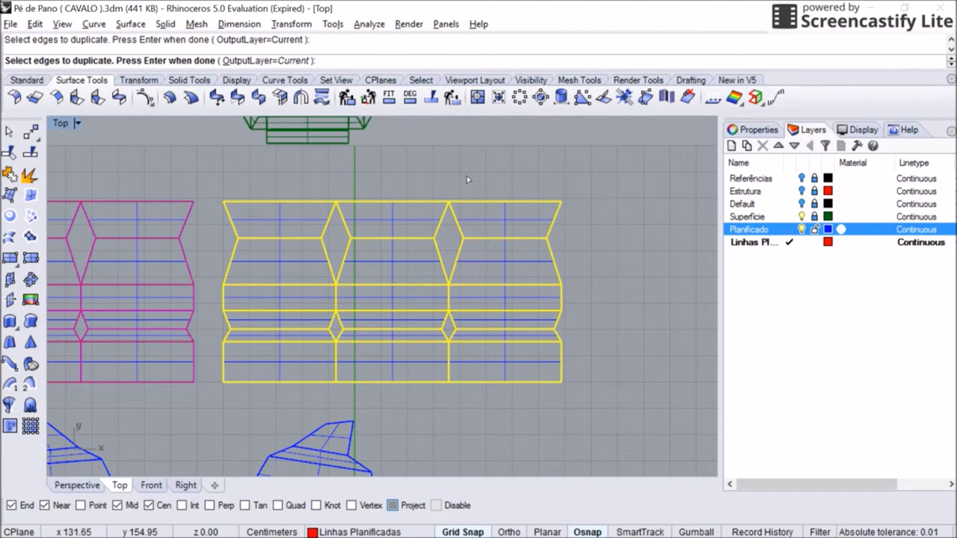
key(Return)
Step: Examine the head side patterns and the model in perspective to determine which face lines are actual folds
key(Down)
key(Down)
key(Down)
key(Down)
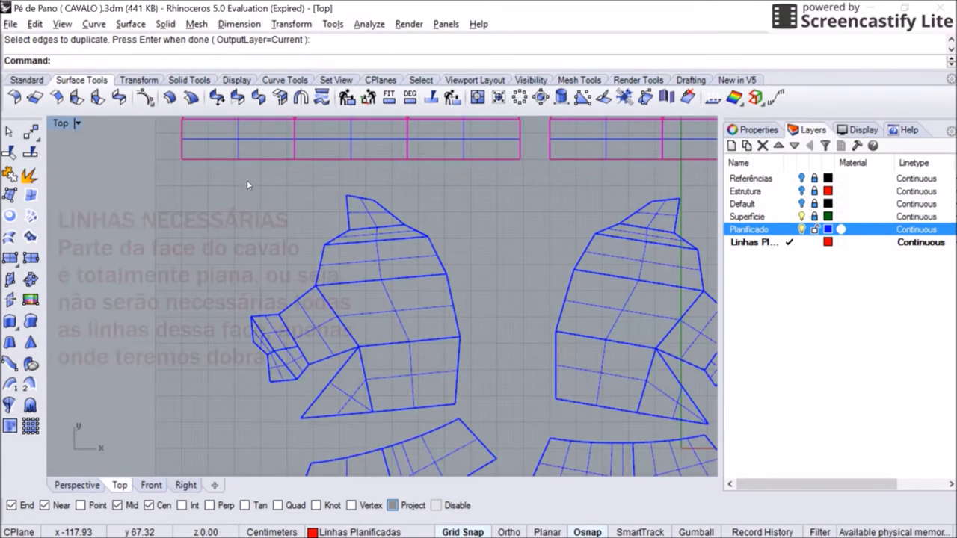
scroll(246, 181, down, 2)
right_drag(247, 180, 241, 161)
scroll(237, 182, up, 2)
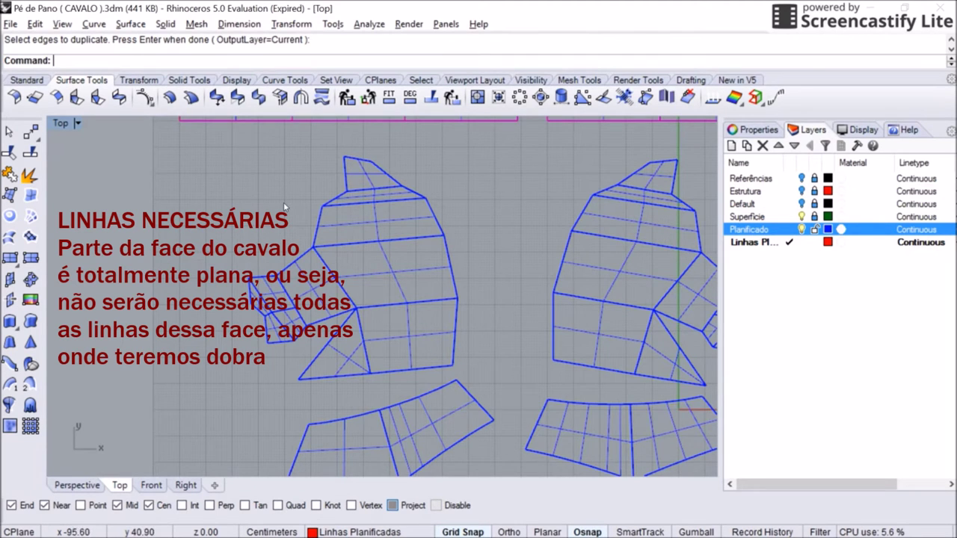
scroll(284, 206, down, 2)
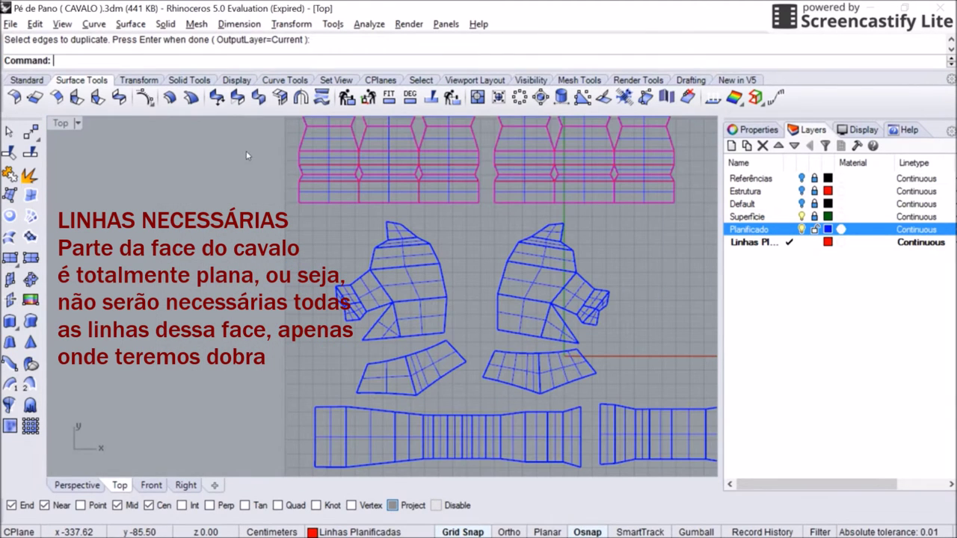
click(77, 485)
scroll(404, 298, up, 3)
right_drag(404, 224, 299, 187)
scroll(404, 298, up, 2)
key(ctrl+Tab)
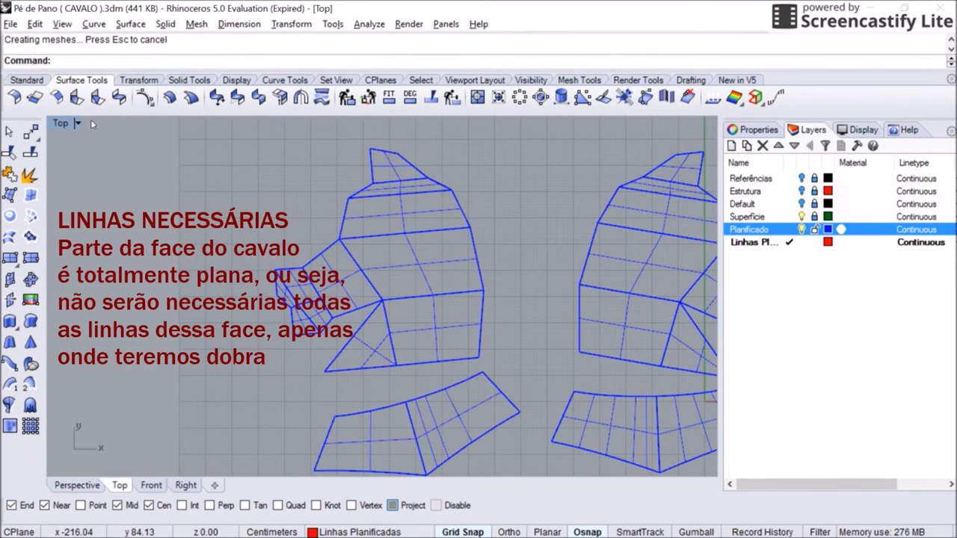
Step: Start DupEdge and pick the first head side's outline together with its lower panel and triangle fold edges
text(DupEdge)
key(Return)
click(433, 296)
scroll(374, 322, up, 2)
click(354, 335)
click(449, 370)
click(505, 325)
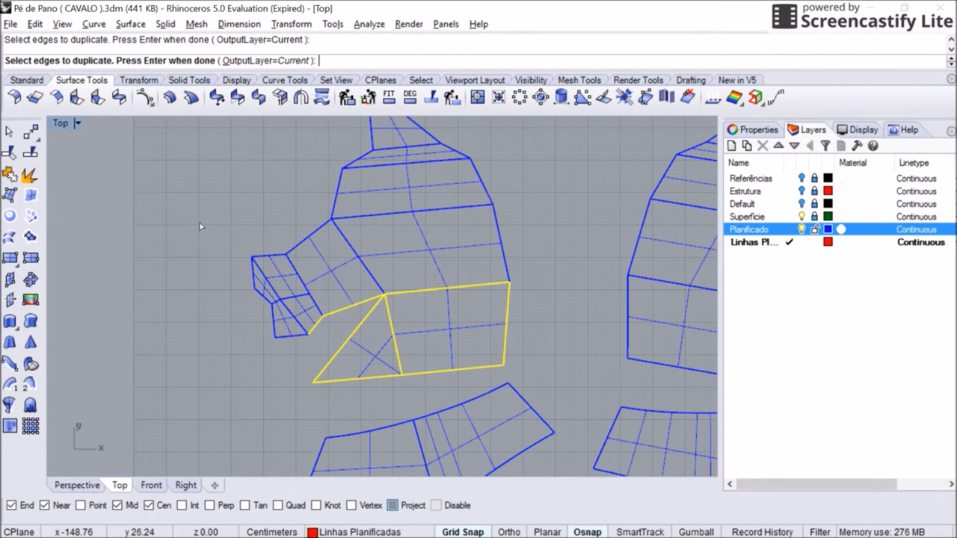
right_drag(301, 119, 303, 110)
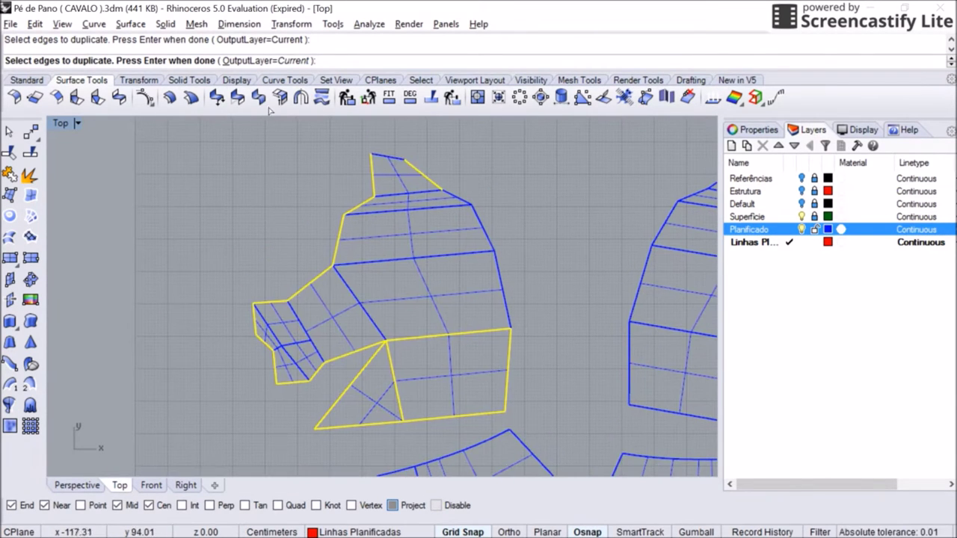
Step: Add the second head side's outline and lower fold edges, plus the first curved neck piece's outline and fold, to the edge selection
right_drag(435, 198, 266, 166)
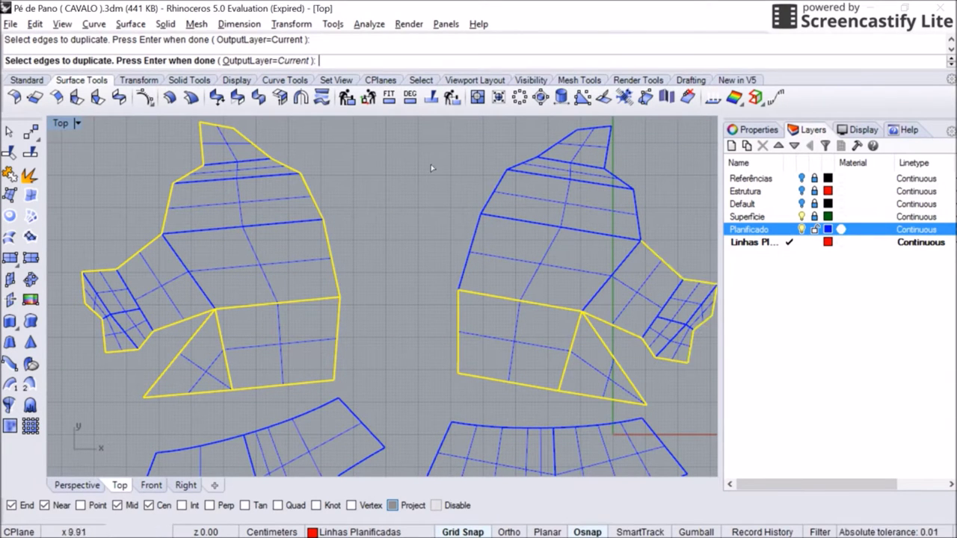
scroll(316, 161, down, 4)
scroll(310, 181, up, 2)
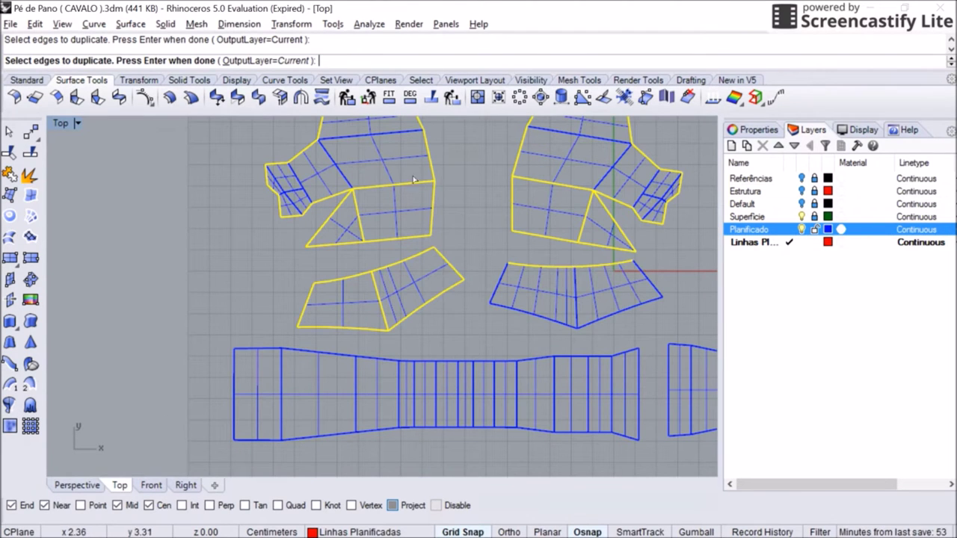
Step: Add the second curved neck piece and both long strips' outlines and fold edges, and finish duplicating the selected edges
right_drag(385, 193, 217, 177)
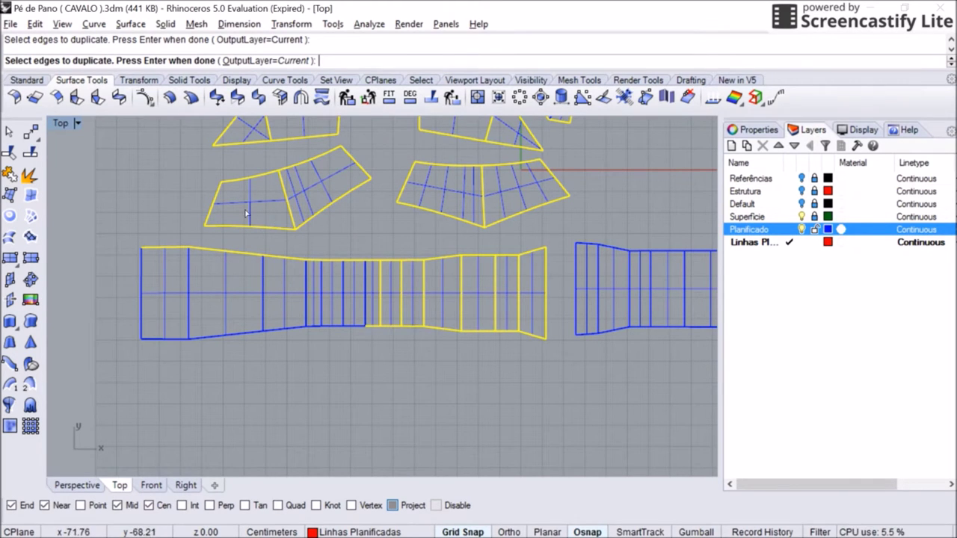
right_drag(650, 191, 348, 176)
scroll(348, 176, up, 2)
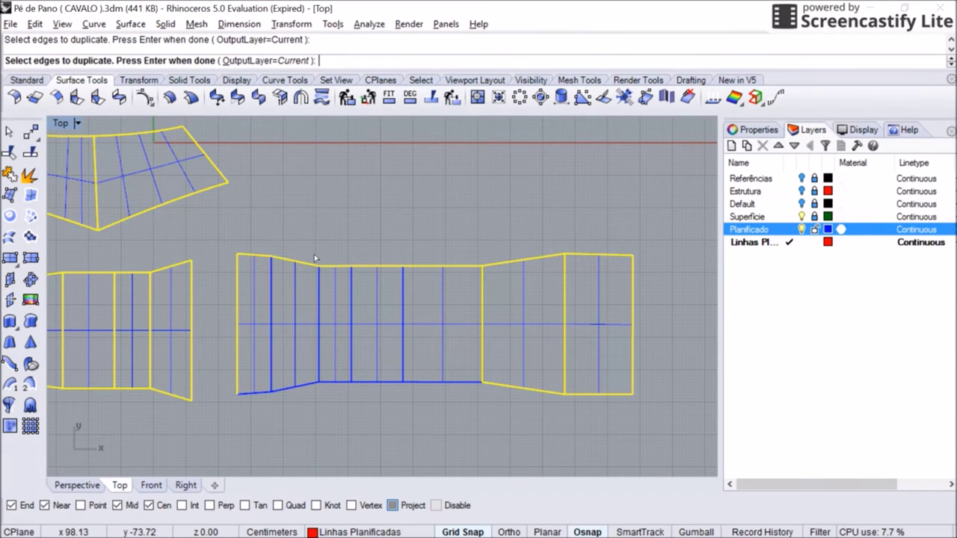
scroll(203, 259, down, 5)
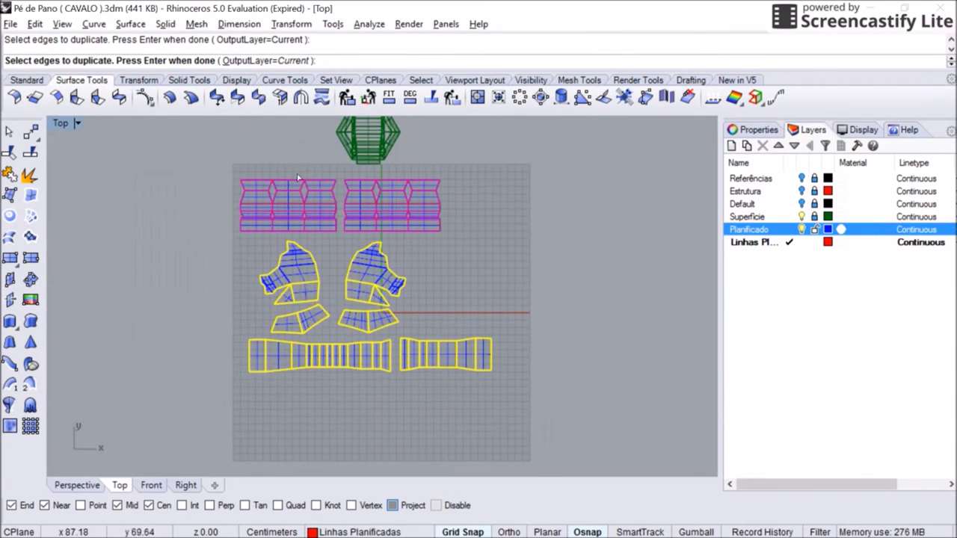
key(Return)
Step: Hide the Planificado layer so only the duplicated lines of the flattened patterns are shown
click(802, 229)
key(Escape)
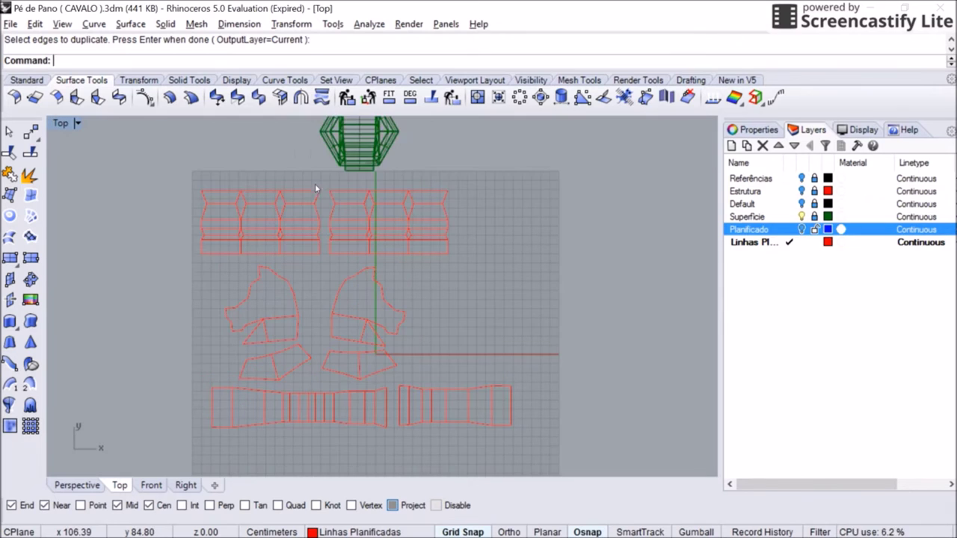
click(789, 216)
Step: Draw an open trapezoid glue tab with Polyline, about 6 cm wide and 4 cm high, above the first long strip's upper edge
scroll(531, 147, up, 1)
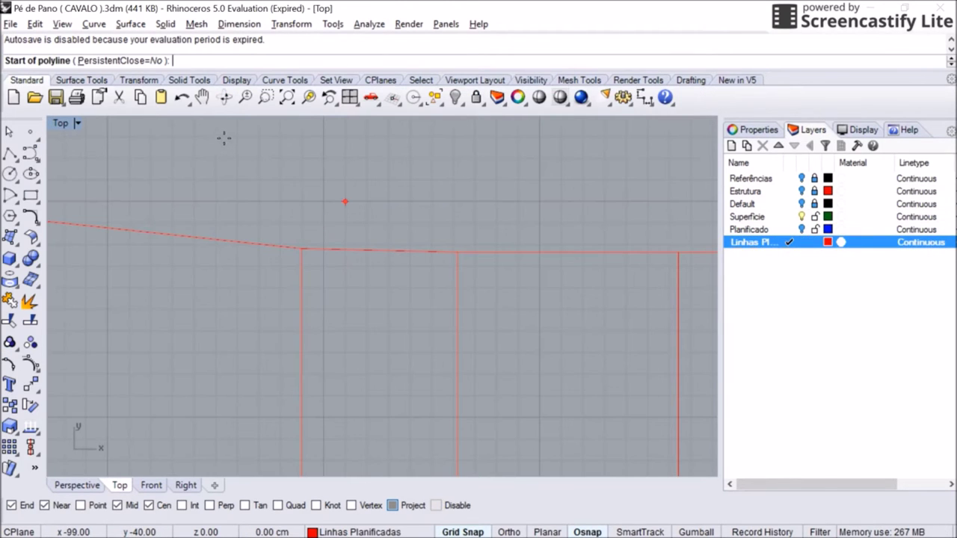
click(323, 223)
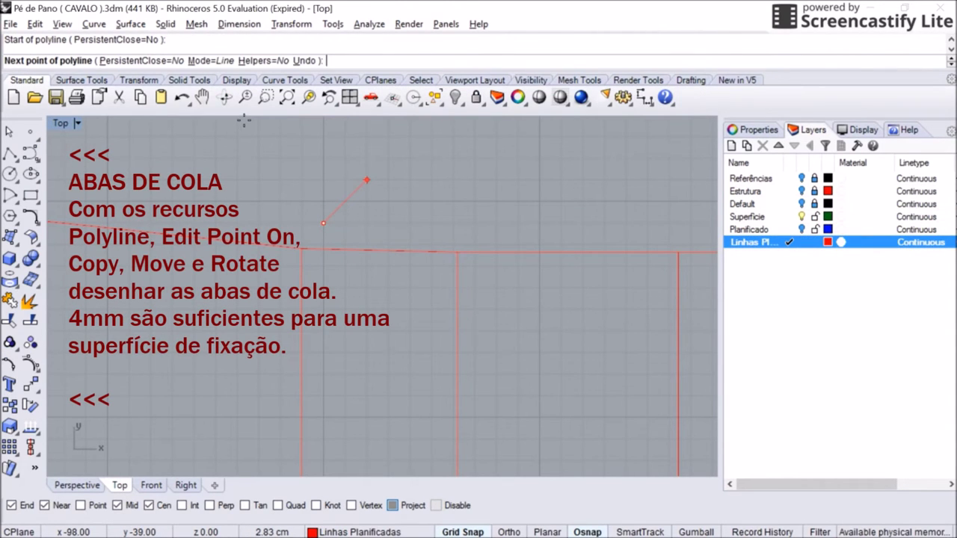
scroll(367, 180, down, 2)
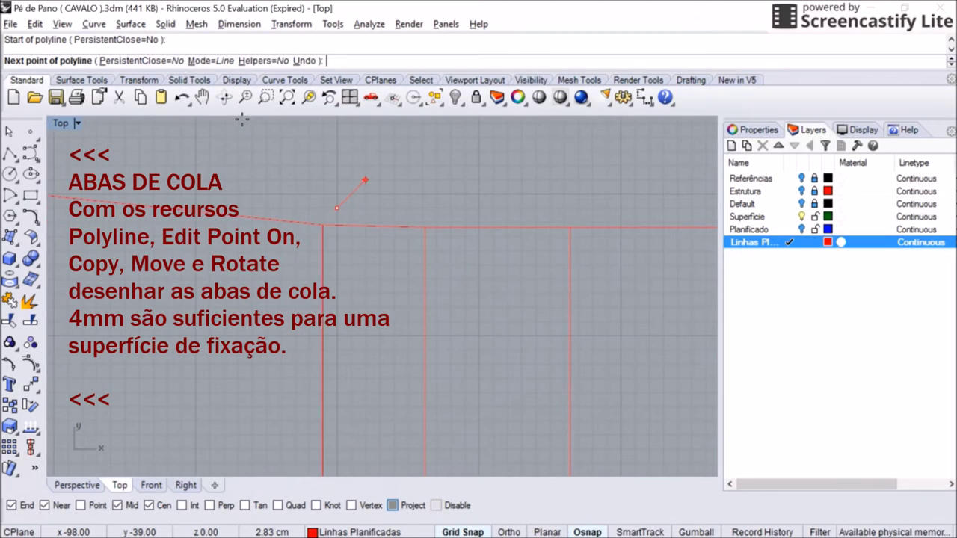
click(351, 152)
click(409, 152)
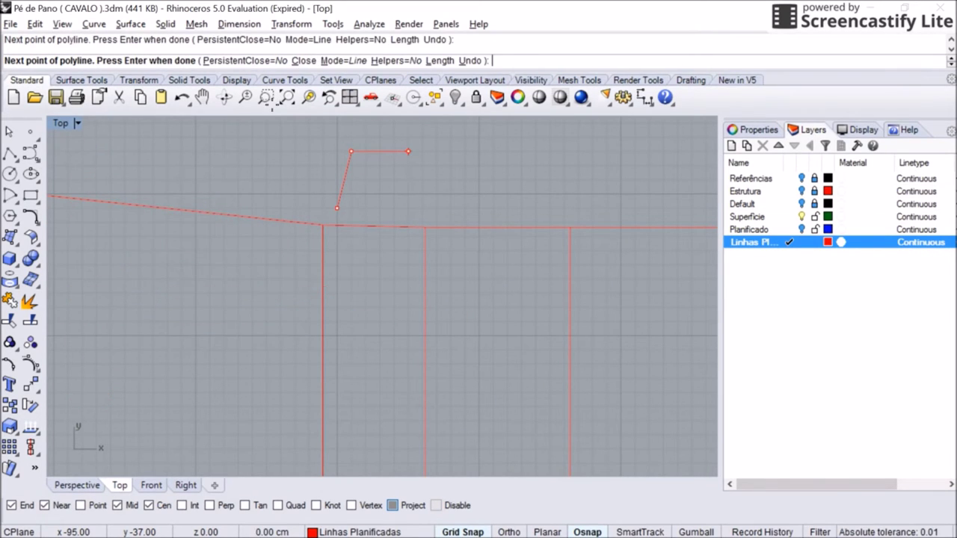
click(422, 208)
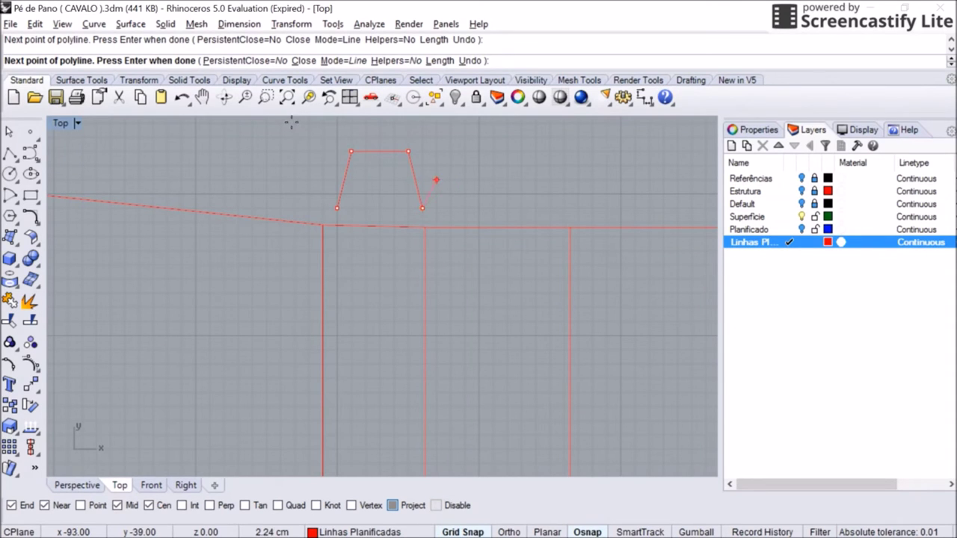
key(Return)
Step: Move the glue tab so its lower start point sits on the nearby fold-line corner of the long strip
scroll(279, 120, up, 1)
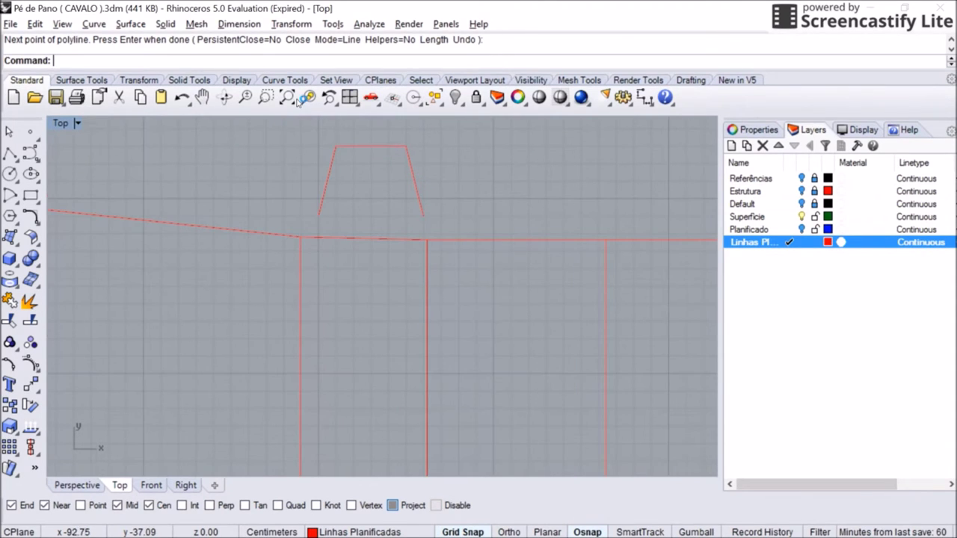
drag(200, 146, 197, 146)
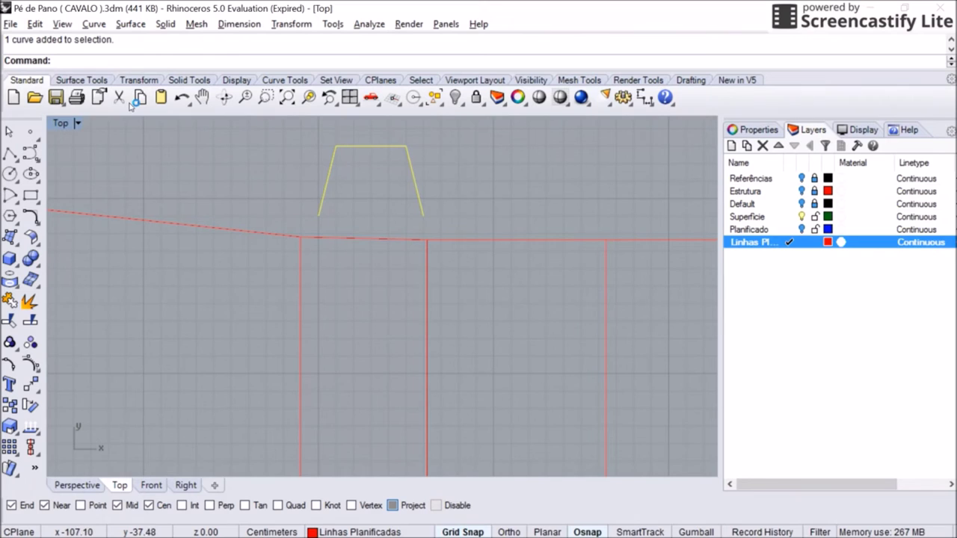
scroll(288, 196, up, 2)
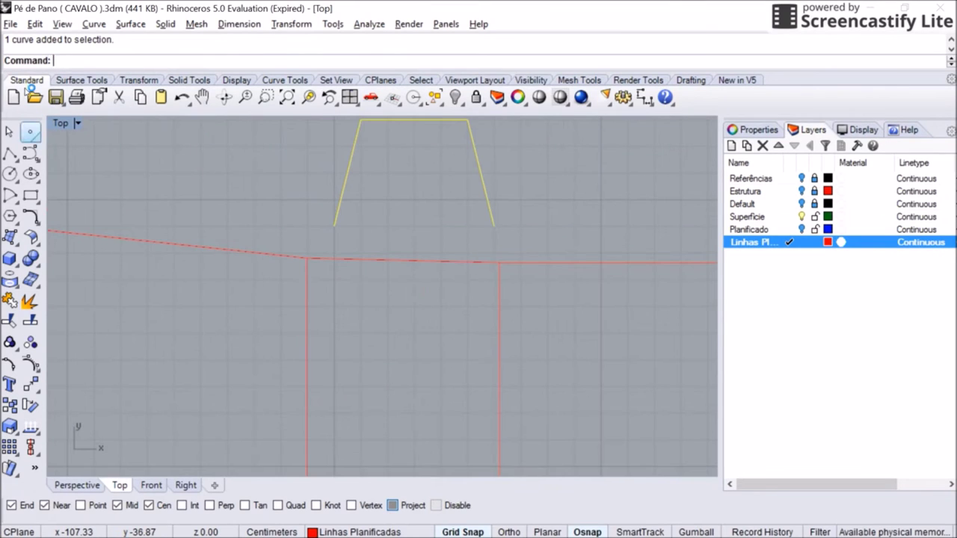
click(81, 80)
click(138, 80)
click(13, 97)
click(223, 151)
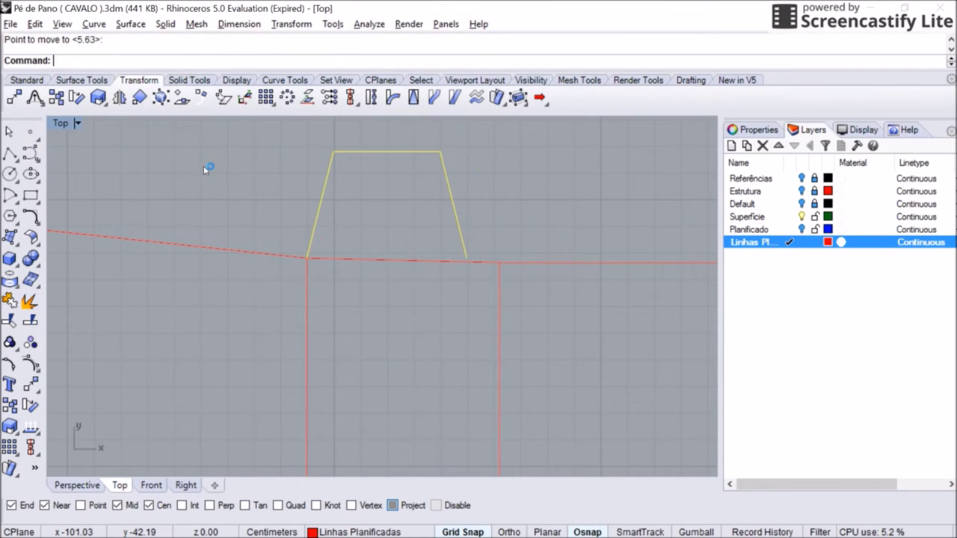
key(Escape)
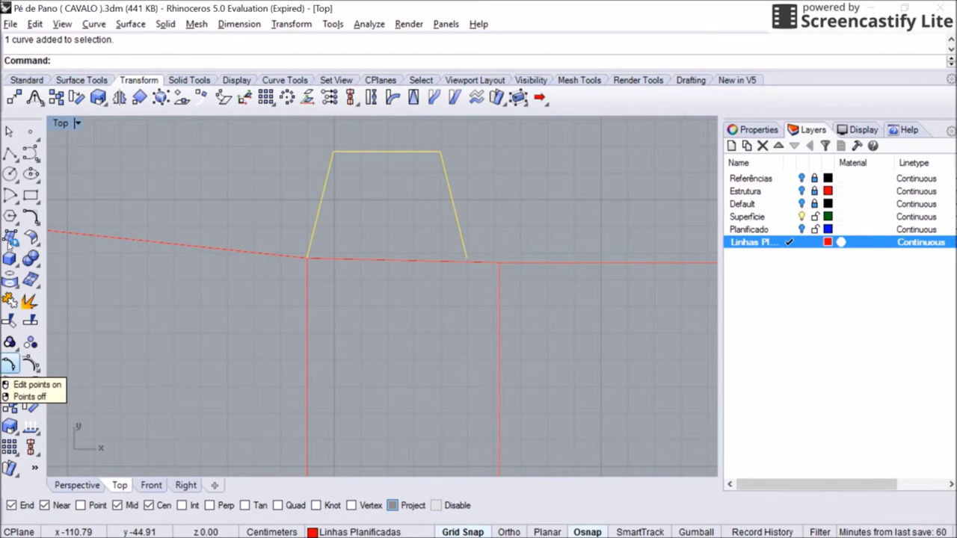
Step: Turn on the tab's edit points and move its far side's two points so the tab spans the whole panel edge
click(9, 364)
click(440, 152)
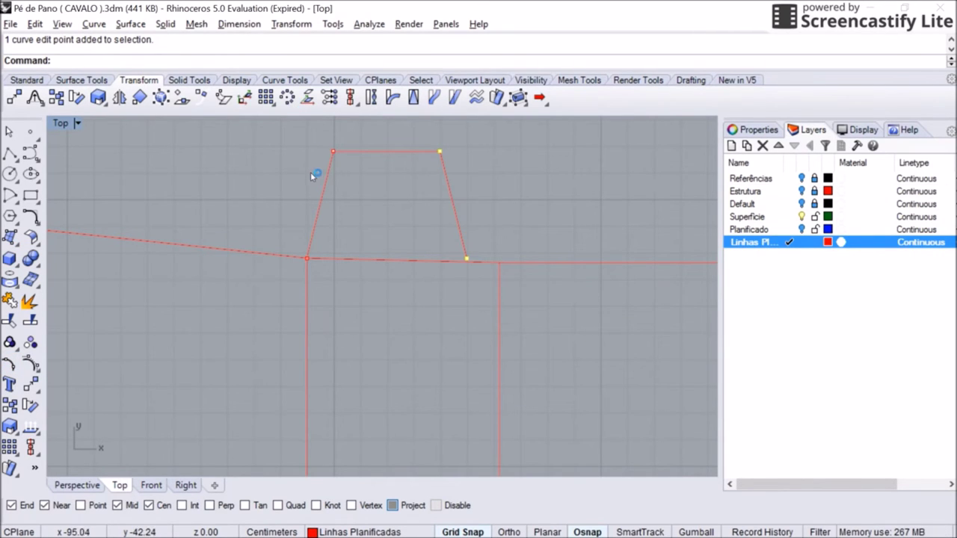
click(14, 97)
click(290, 169)
click(323, 170)
scroll(197, 190, down, 3)
scroll(398, 181, up, 2)
Step: Copy the fitted glue tab onto the successive fold-line corners toward the flared end of the long strip's upper edge
click(56, 97)
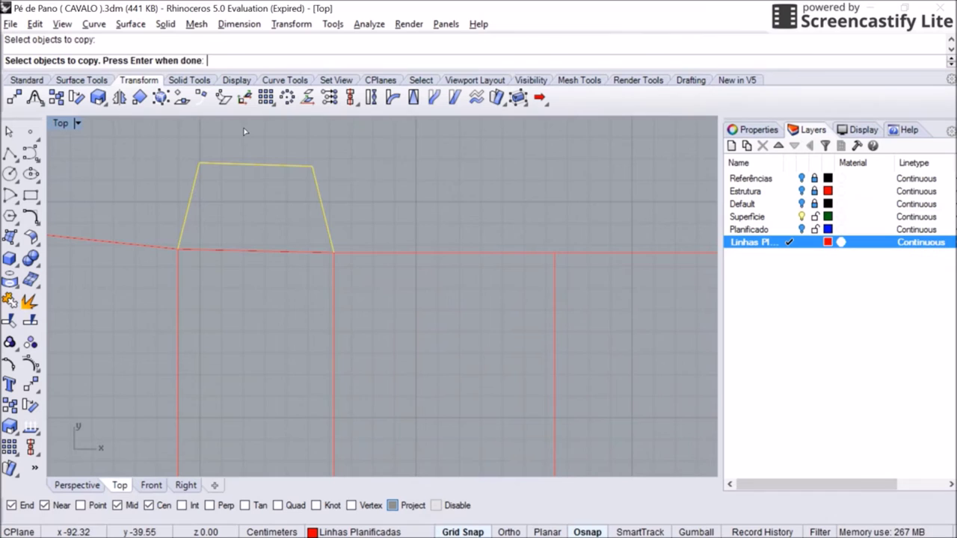
key(Return)
click(203, 163)
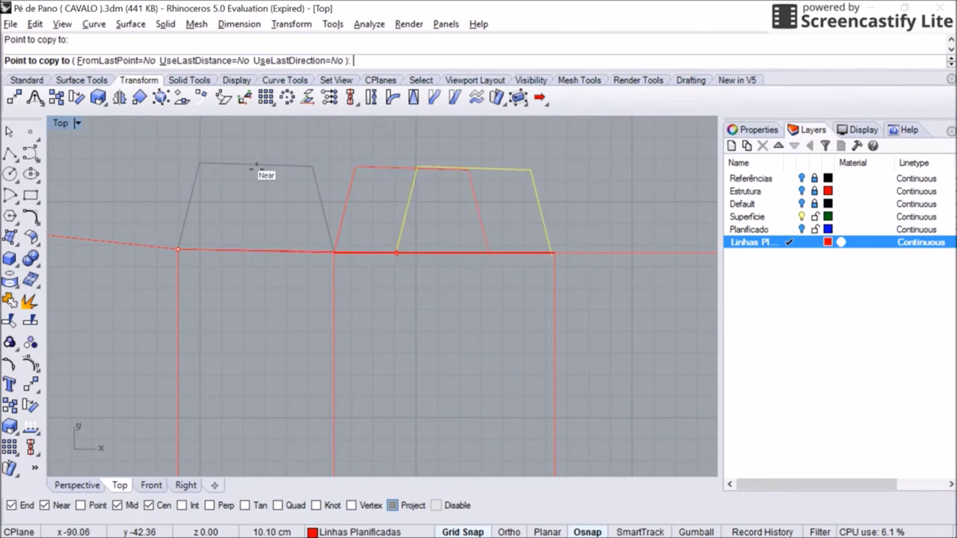
right_drag(366, 161, 267, 186)
scroll(263, 182, down, 5)
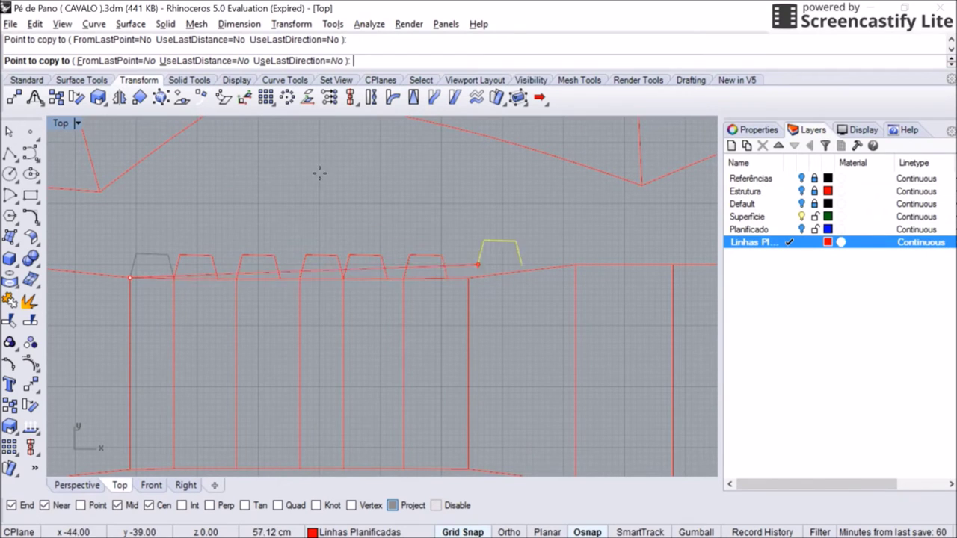
right_drag(387, 169, 306, 165)
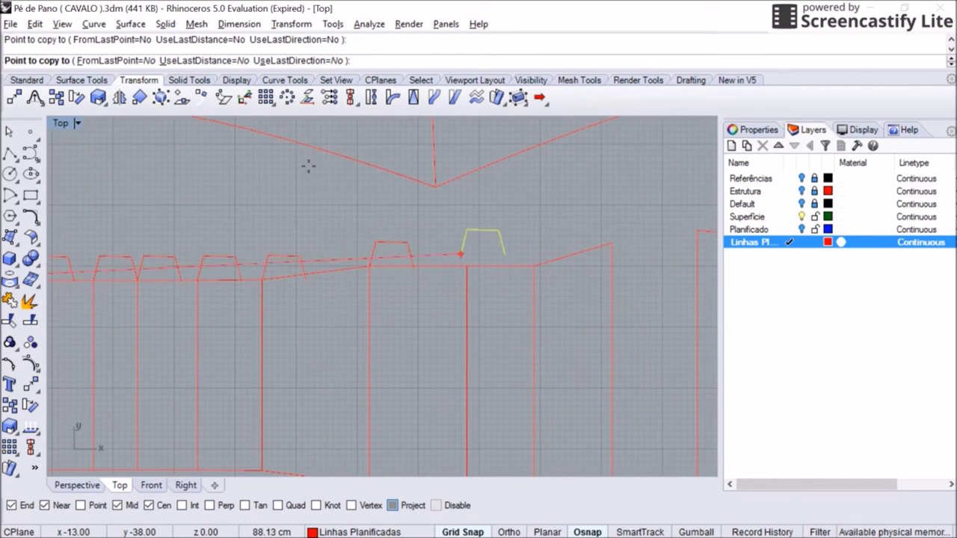
Step: Copy the tab onto the remaining fold corners toward the strip's wide rectangular end, and finish copying
right_drag(365, 177, 210, 132)
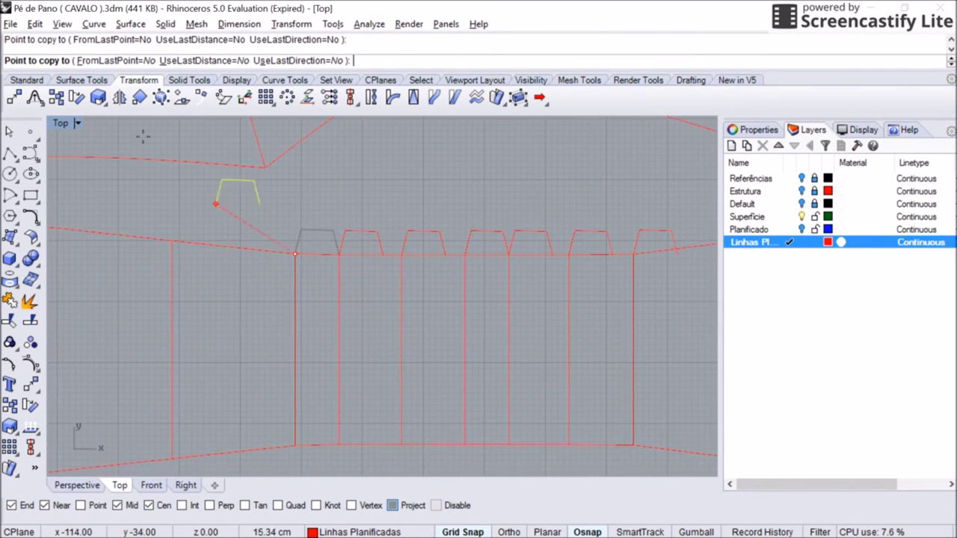
key(Left)
key(Left)
key(Left)
key(Left)
key(Left)
key(Left)
key(Left)
key(Left)
key(Left)
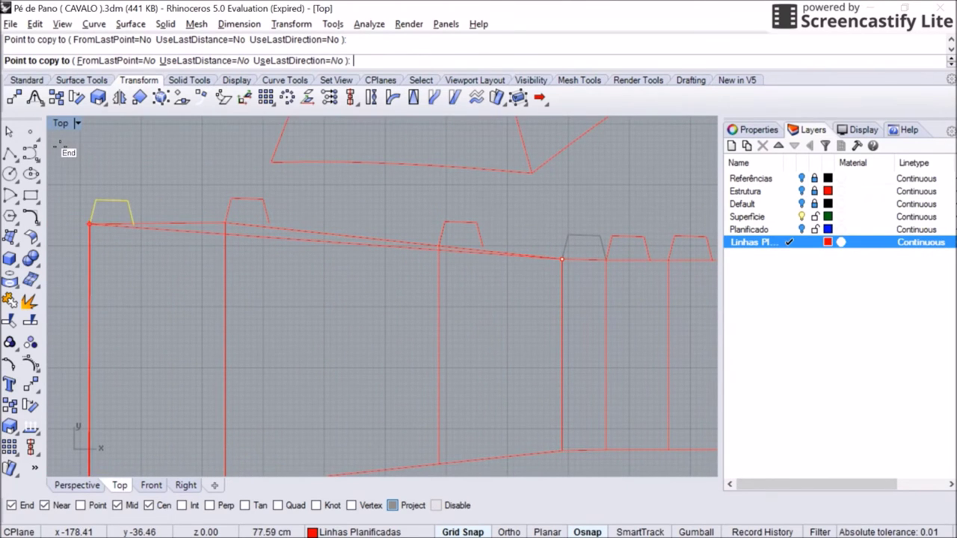
key(Escape)
Step: Turn on the outermost tab's edit points at the rectangular end and move its far side along the panel edge
scroll(241, 131, down, 2)
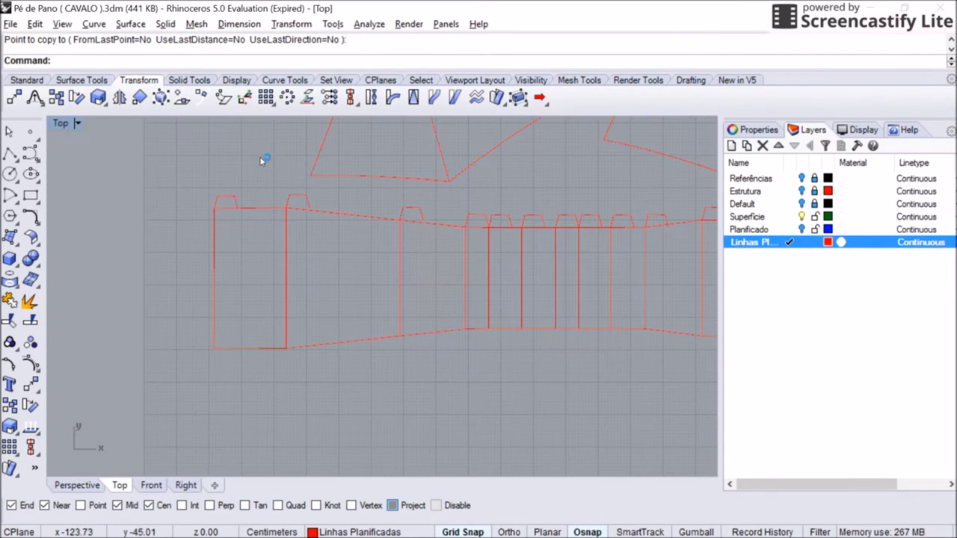
scroll(146, 140, up, 6)
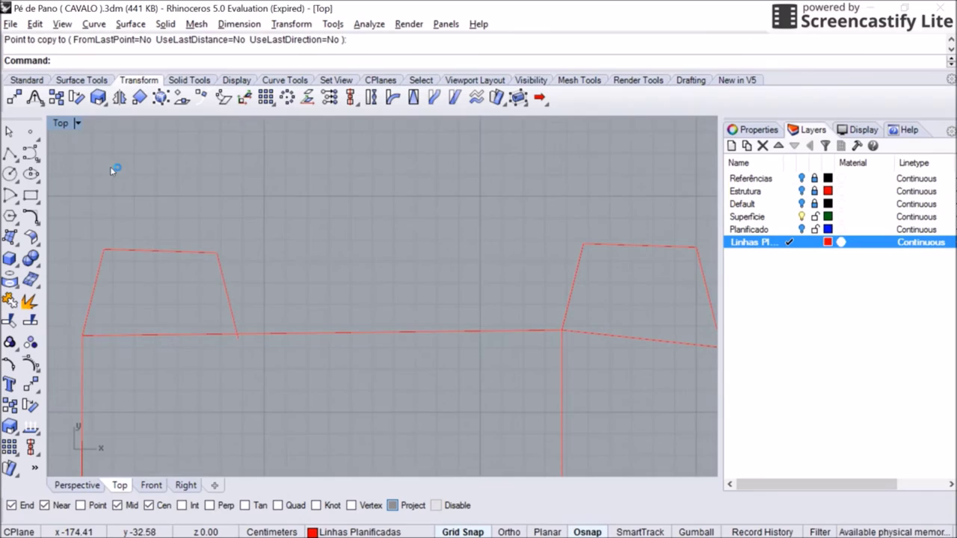
click(161, 250)
key(F10)
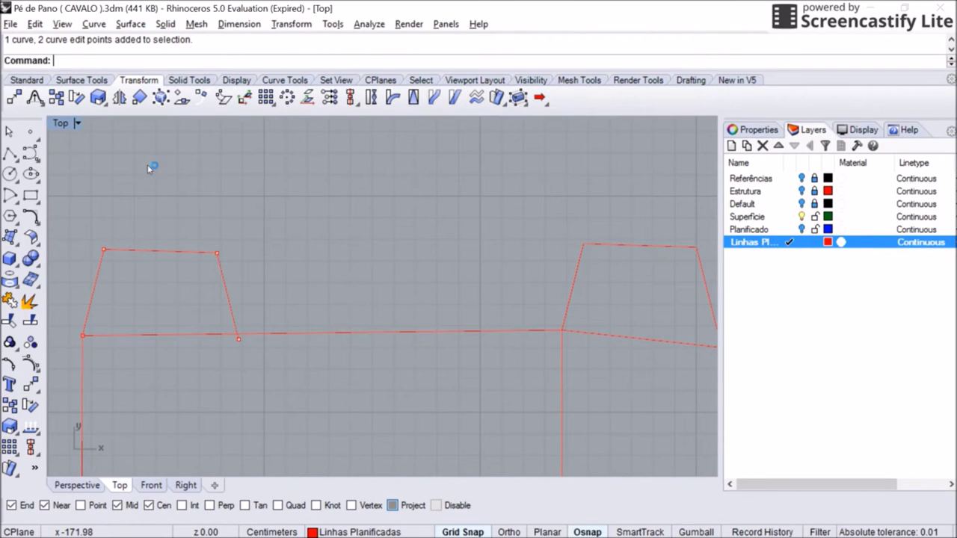
click(14, 97)
click(217, 253)
scroll(207, 154, down, 3)
Step: Stretch the second tab along its sloping panel by moving its far side's edit points to the next fold corner
click(162, 212)
click(35, 98)
click(162, 212)
click(171, 152)
key(Return)
click(247, 221)
click(14, 97)
click(247, 221)
click(564, 256)
right_click(442, 178)
right_drag(441, 178, 205, 158)
key(Escape)
Step: Stretch the next sloping panel's tab on the strip's upper edge by moving its far side's edit points to the fold corner
click(250, 280)
click(277, 171)
right_click(277, 171)
click(257, 199)
click(14, 97)
right_drag(397, 145, 293, 183)
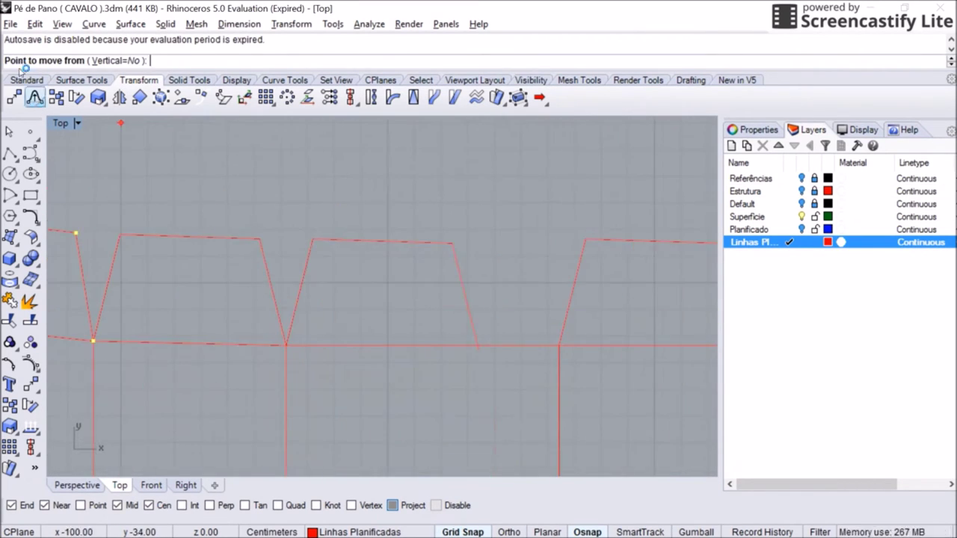
Step: Turn on edit points for the remaining upper-edge tabs and move their far sides to the adjacent fold corners
key(Escape)
click(299, 181)
key(F10)
click(412, 207)
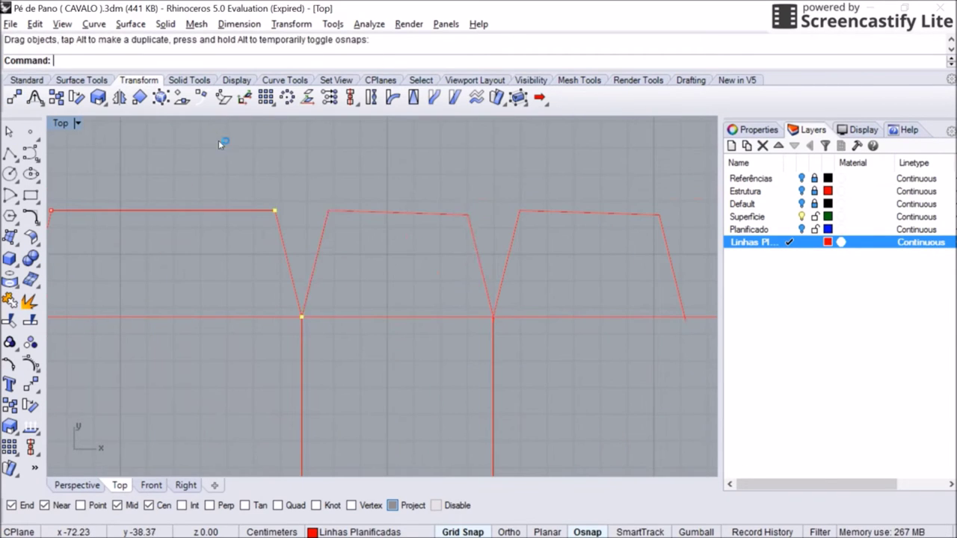
click(356, 203)
drag(224, 196, 235, 214)
click(122, 220)
click(331, 177)
Step: Try to adjust the last upper-edge tab's edit points and undo the unwanted moves
scroll(202, 140, up, 2)
drag(203, 140, 222, 193)
click(231, 154)
key(ctrl+z)
key(ctrl+z)
scroll(246, 178, down, 3)
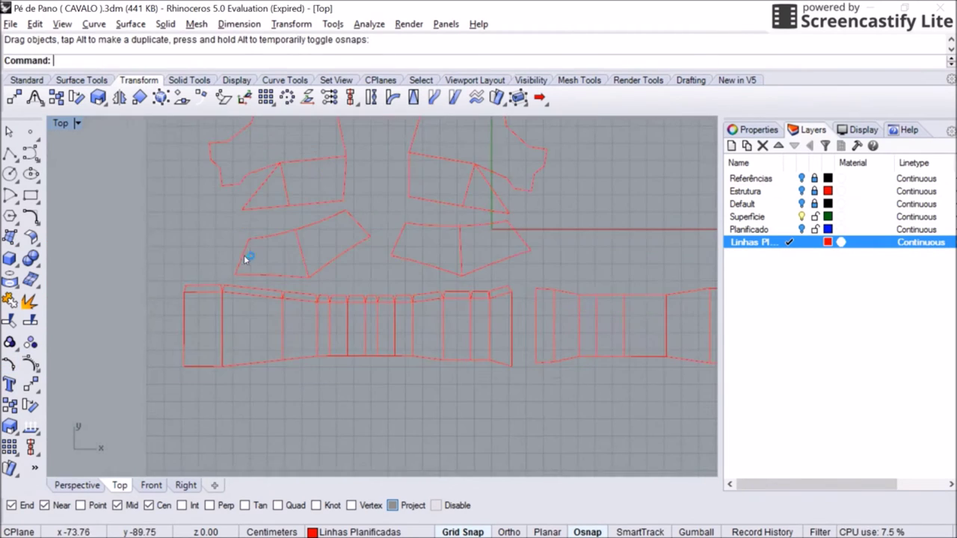
key(ctrl+z)
Step: Mirror the row of upper-edge glue tabs onto the long strip's lower edge
click(118, 97)
click(104, 221)
scroll(136, 237, up, 5)
click(139, 209)
scroll(142, 195, up, 3)
Step: Move the mirrored tabs' edit points onto the fold corners along the lower edge, starting from the rectangular end
click(344, 281)
click(232, 194)
scroll(270, 185, up, 2)
scroll(271, 185, up, 4)
click(305, 198)
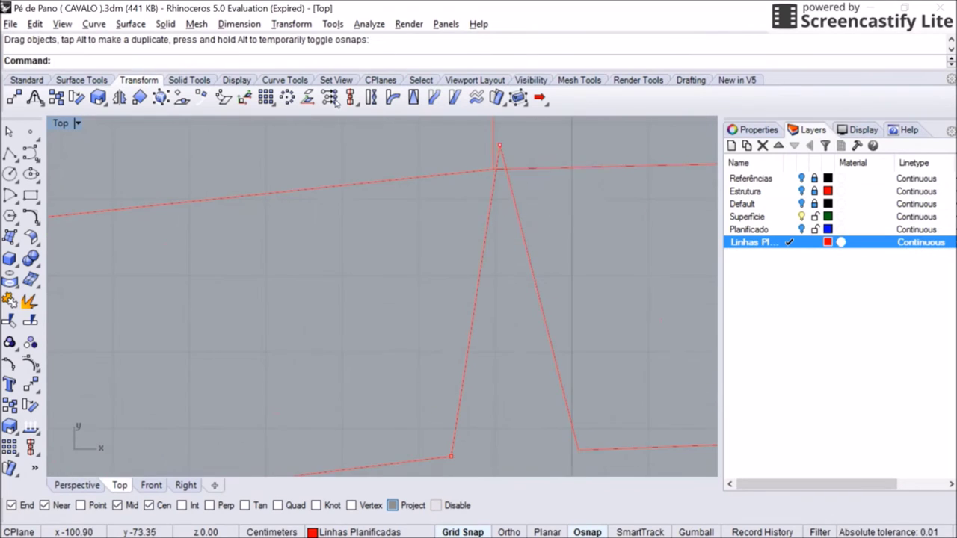
scroll(295, 186, down, 3)
scroll(284, 152, up, 3)
scroll(224, 189, down, 2)
click(241, 208)
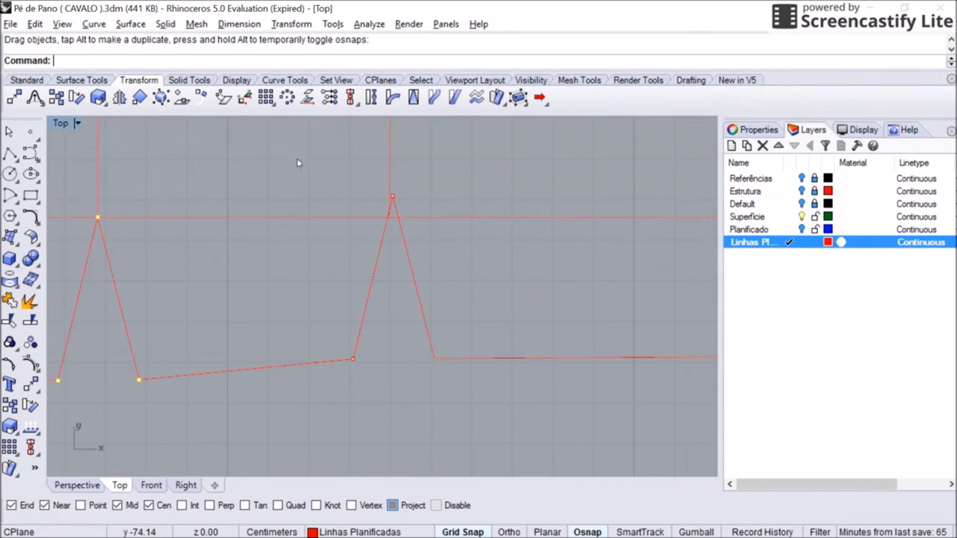
Step: Undo the last edit-point move and realign the lower-edge tabs with their fold corners toward the strip's flared end
key(ctrl+z)
scroll(243, 122, up, 2)
scroll(229, 236, down, 2)
drag(309, 169, 193, 166)
click(282, 183)
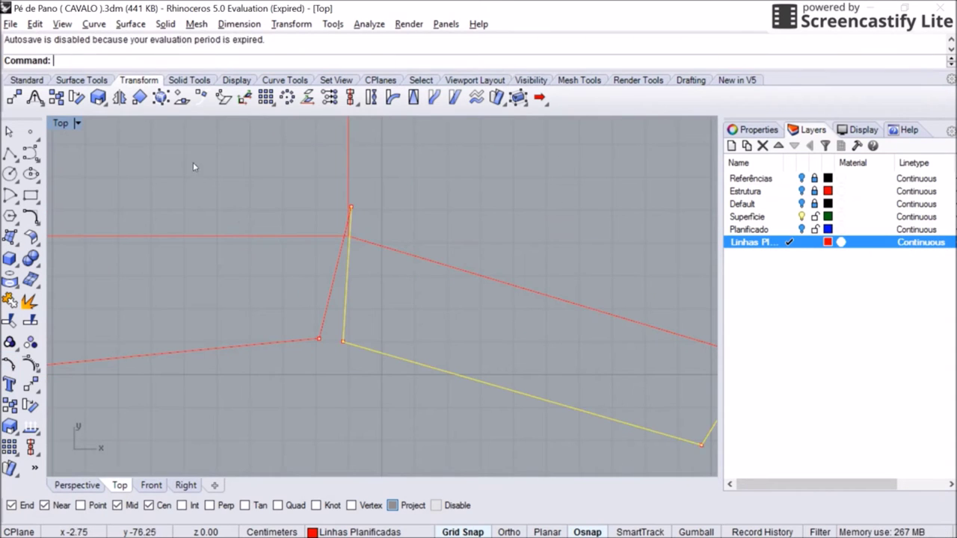
scroll(235, 192, down, 5)
scroll(329, 168, down, 2)
scroll(187, 149, up, 3)
Step: Copy the rectangular panel's tab, then rotate and move the copy onto the lower corner of the long strip's end edge
click(240, 133)
click(56, 98)
click(180, 142)
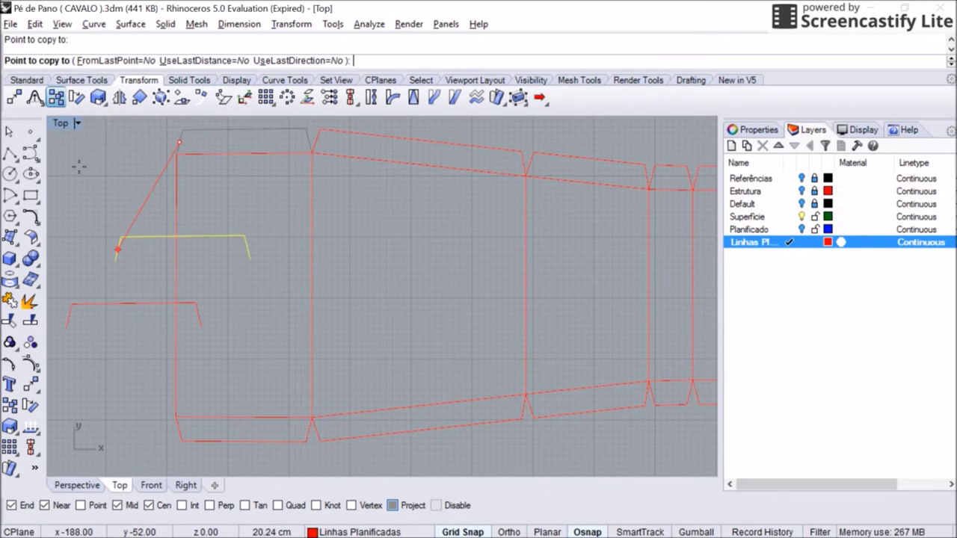
key(Escape)
click(134, 303)
click(14, 97)
click(144, 358)
click(176, 416)
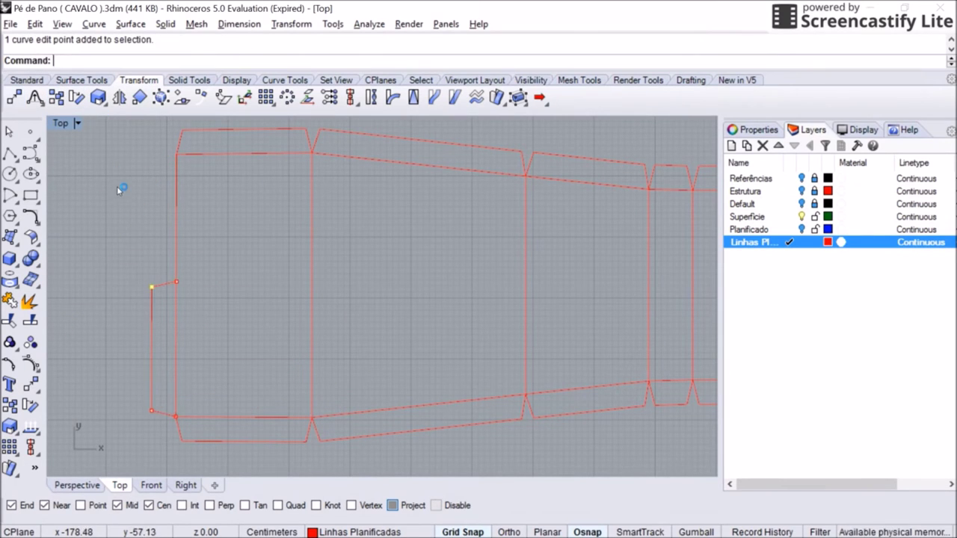
Step: Copy the long strip's end tab to its flared end and to the adjacent end of the short strip
scroll(150, 154, down, 4)
click(56, 98)
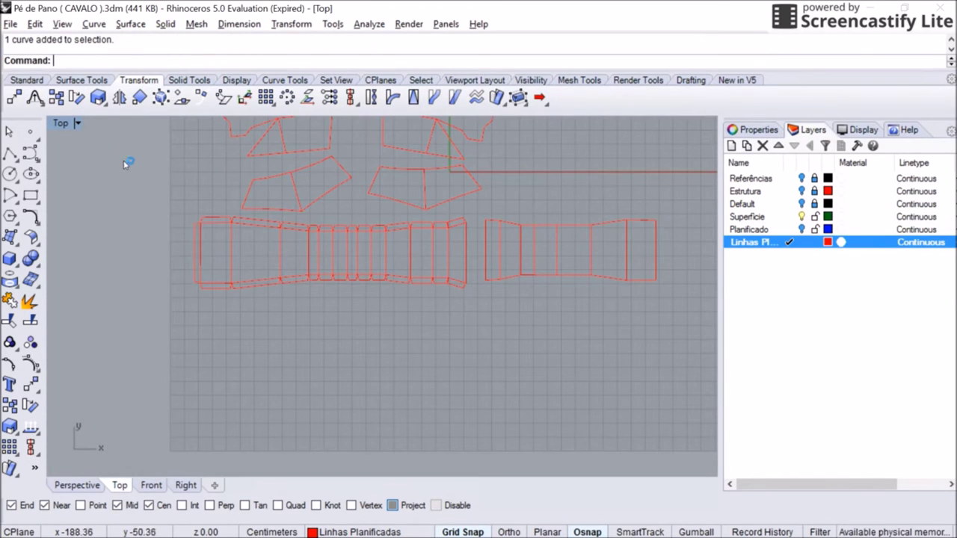
click(321, 160)
key(Return)
scroll(478, 249, up, 3)
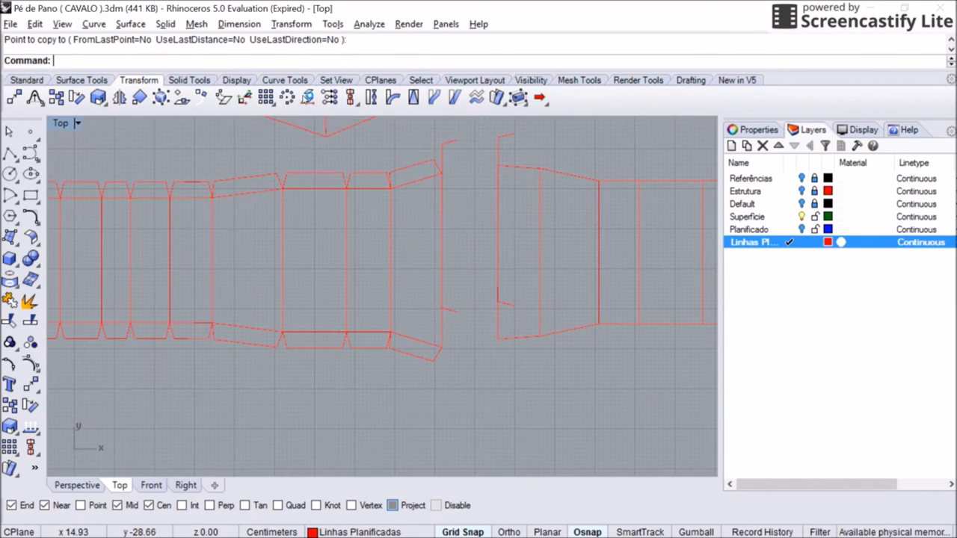
Step: Turn the copied end tab outward and fit it to the long strip's flared end
click(464, 258)
key(Escape)
ctrl+click(278, 289)
scroll(302, 184, up, 5)
click(246, 166)
key(Return)
scroll(267, 209, down, 4)
Step: Rotate a copied end tab to face outward and place it on the short strip's wide rectangular end
key(Escape)
click(631, 224)
scroll(632, 225, up, 3)
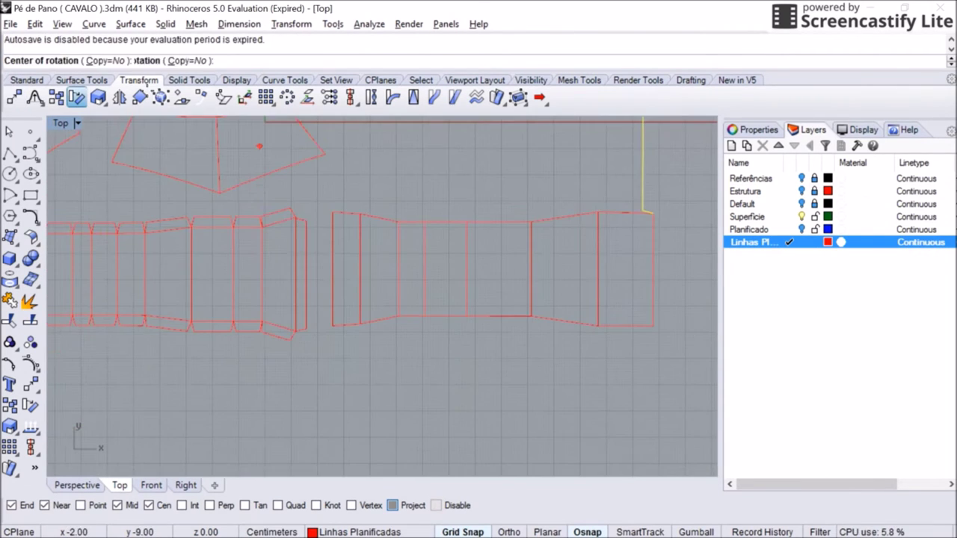
scroll(349, 274, down, 3)
key(Escape)
click(316, 177)
scroll(320, 207, up, 3)
scroll(336, 162, down, 4)
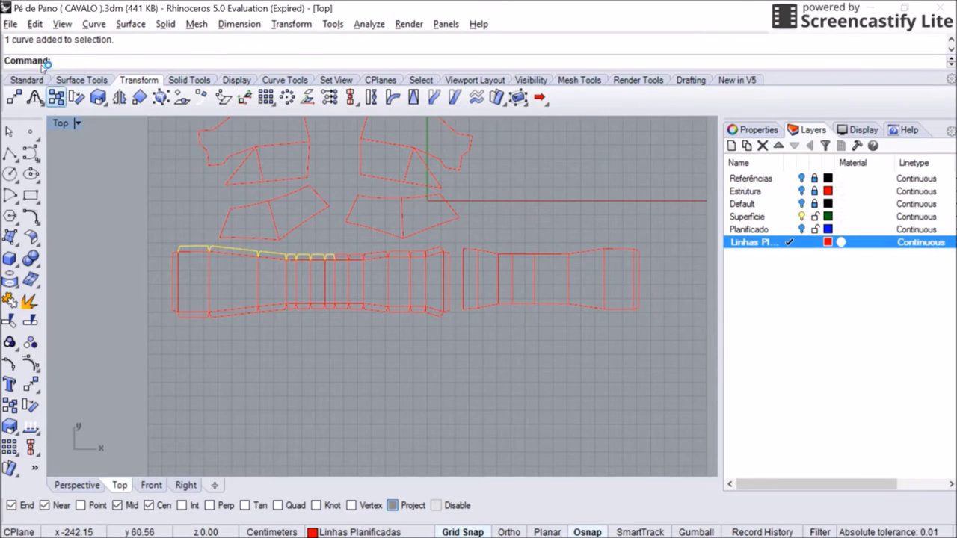
Step: Copy the selected upper-edge tabs to the short strip and turn on their edit points for fitting
click(119, 169)
scroll(363, 132, up, 3)
key(Escape)
scroll(229, 143, up, 2)
key(F10)
scroll(243, 173, up, 5)
drag(444, 291, 487, 349)
Step: Move the copied tabs' edit points to the fold corners along the short strip's upper edge
scroll(369, 139, down, 3)
scroll(101, 172, up, 2)
scroll(101, 172, down, 2)
drag(407, 193, 457, 170)
scroll(143, 177, up, 3)
drag(203, 210, 237, 188)
click(341, 184)
drag(342, 184, 304, 204)
Step: Mirror the short strip's upper-edge tabs onto its lower edge
scroll(276, 219, down, 4)
click(194, 127)
scroll(235, 173, up, 3)
click(179, 99)
click(64, 222)
click(245, 231)
scroll(195, 150, up, 6)
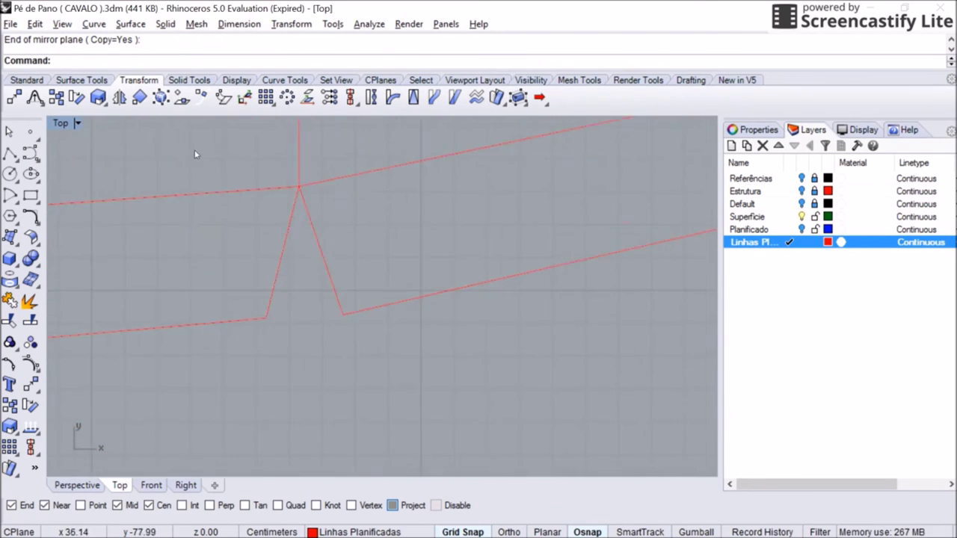
Step: Fit the ends of the mirrored tabs to the fold corners along the short strip's lower edge
click(616, 273)
click(572, 282)
click(621, 323)
scroll(323, 142, down, 4)
right_drag(244, 173, 151, 338)
click(88, 155)
key(Escape)
scroll(150, 410, up, 5)
drag(403, 322, 349, 199)
scroll(349, 199, down, 4)
Step: Copy a glue tab to the upper edge of the faceted base-panel pattern
click(252, 224)
click(265, 196)
key(Return)
click(201, 239)
scroll(334, 211, up, 3)
scroll(334, 211, down, 5)
Step: Stretch the copied tab by its edit points to span the first base panel's upper edge
drag(388, 309, 163, 235)
scroll(220, 194, down, 5)
drag(254, 232, 264, 221)
drag(178, 150, 214, 241)
scroll(213, 241, up, 3)
click(274, 261)
click(196, 211)
Step: Copy the fitted tab panel by panel along the upper edges of both base patterns
scroll(210, 171, up, 3)
scroll(210, 171, up, 3)
drag(225, 241, 229, 202)
scroll(229, 202, down, 3)
right_click(246, 154)
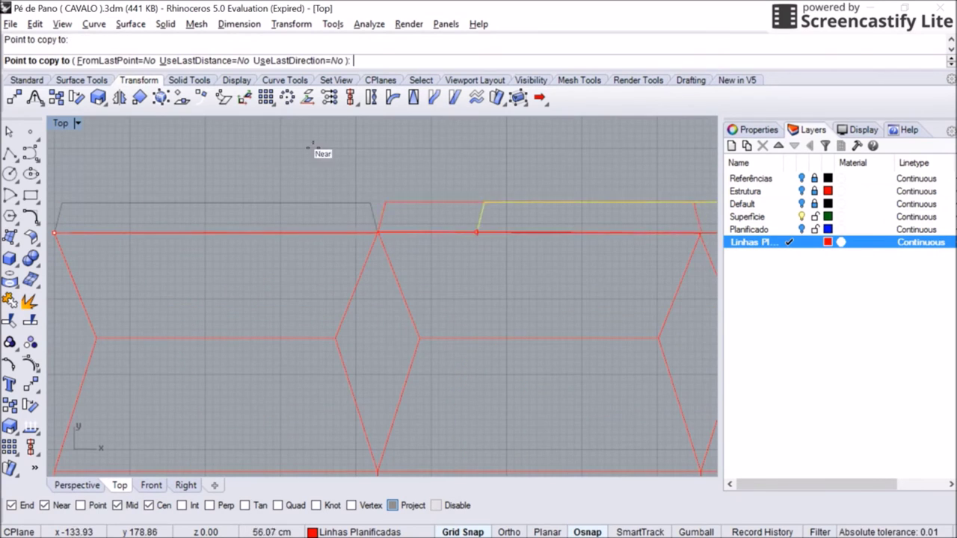
scroll(342, 175, up, 4)
scroll(294, 272, down, 3)
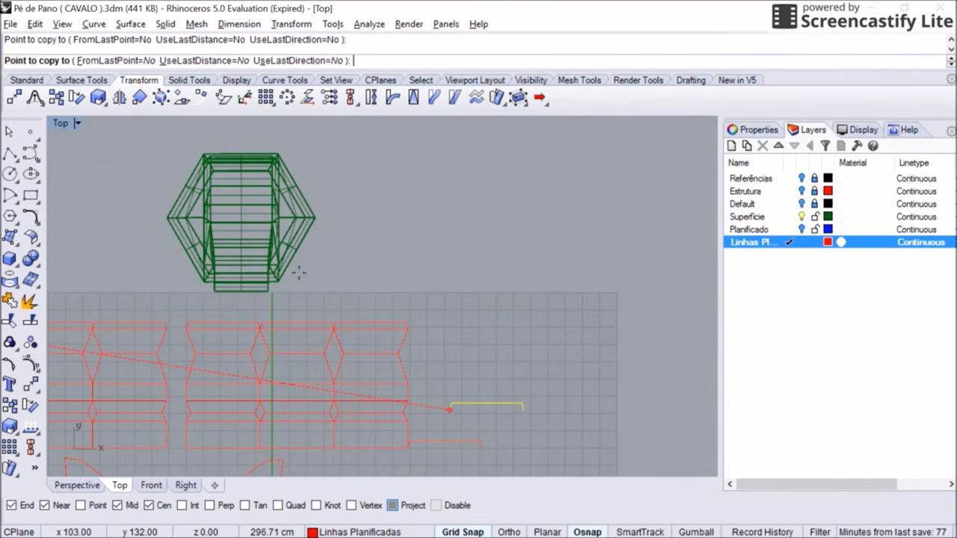
click(305, 294)
Step: Examine how the copied glue tabs meet the panel corners along the upper edges of both base patterns
scroll(150, 199, up, 4)
scroll(216, 185, down, 3)
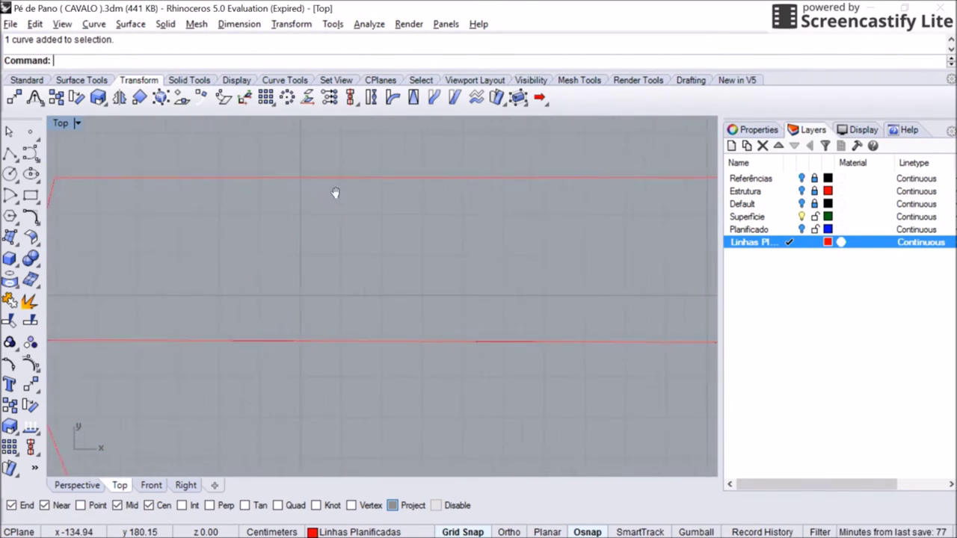
click(336, 194)
scroll(199, 166, up, 3)
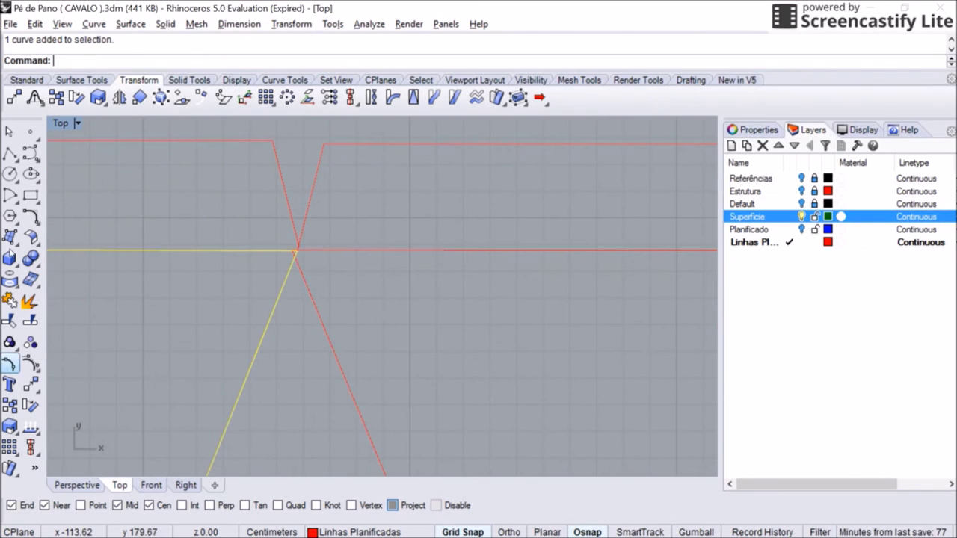
click(187, 165)
scroll(183, 165, up, 3)
drag(224, 172, 348, 169)
scroll(354, 142, down, 2)
scroll(243, 184, up, 3)
click(254, 202)
right_drag(254, 203, 227, 203)
scroll(436, 188, down, 4)
scroll(169, 188, up, 1)
scroll(170, 187, down, 3)
Step: Place a glue tab on the first base pattern's outer side edge, at the band between its large and small diamond gaps
click(276, 278)
click(56, 98)
click(179, 164)
click(179, 164)
key(Return)
scroll(184, 192, up, 5)
scroll(248, 239, down, 5)
scroll(182, 211, up, 6)
scroll(219, 121, up, 2)
Step: Copy the side tab down to the lowest panel of the first base pattern and stretch it to span that panel's full side edge
click(56, 97)
click(246, 198)
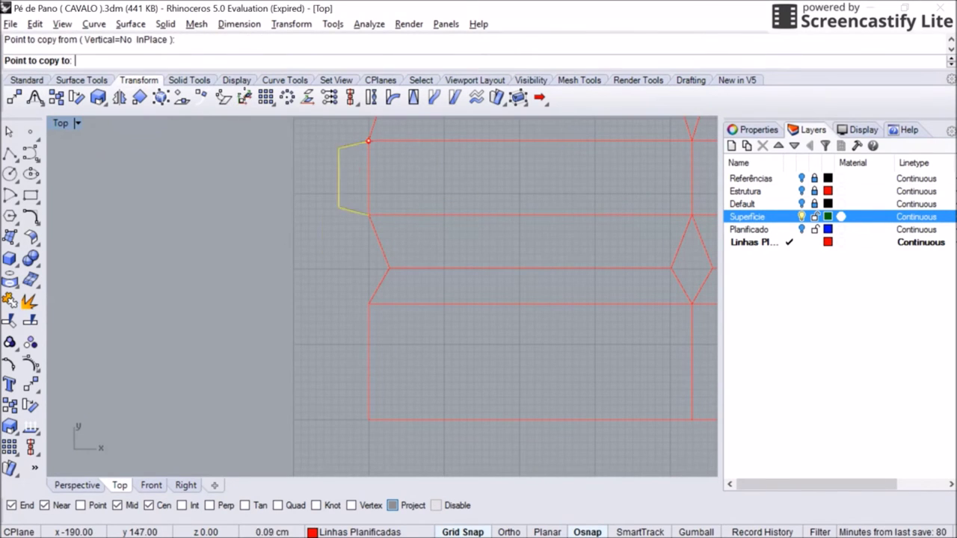
click(244, 207)
key(Return)
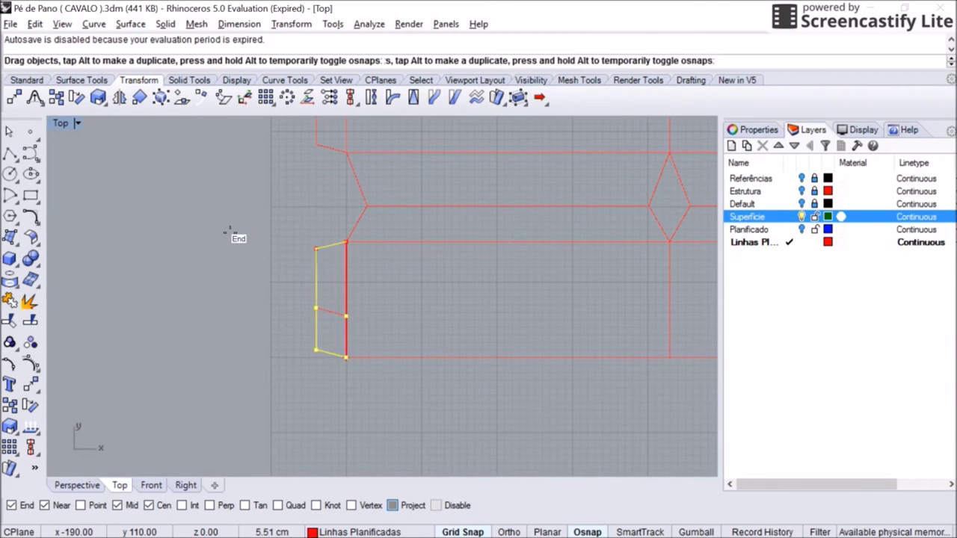
click(269, 207)
scroll(266, 205, down, 3)
Step: Draw a notched polyline tab outline inside the first base pattern's small diamond gap, running from its upper to its lower corner via the side vertex
right_drag(265, 205, 197, 205)
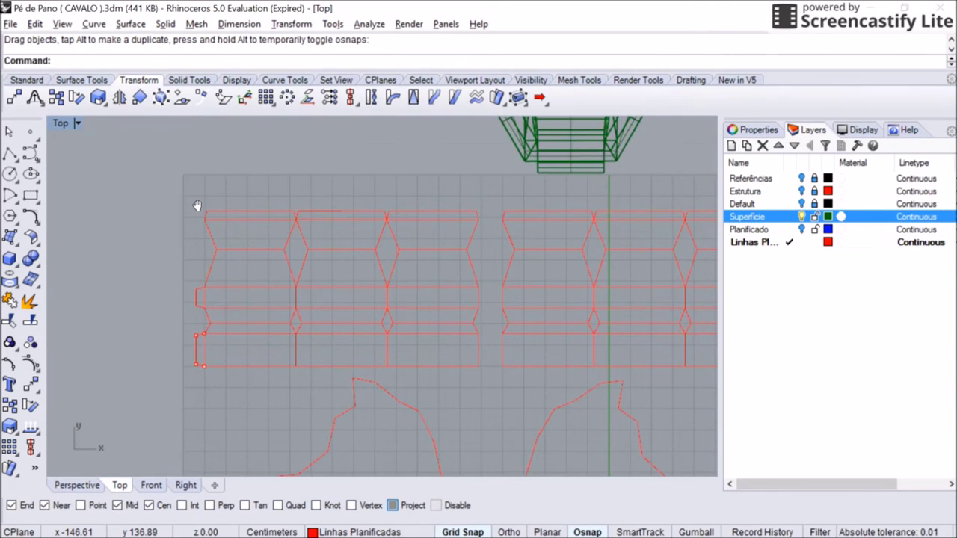
scroll(198, 200, up, 4)
scroll(193, 214, up, 5)
click(10, 153)
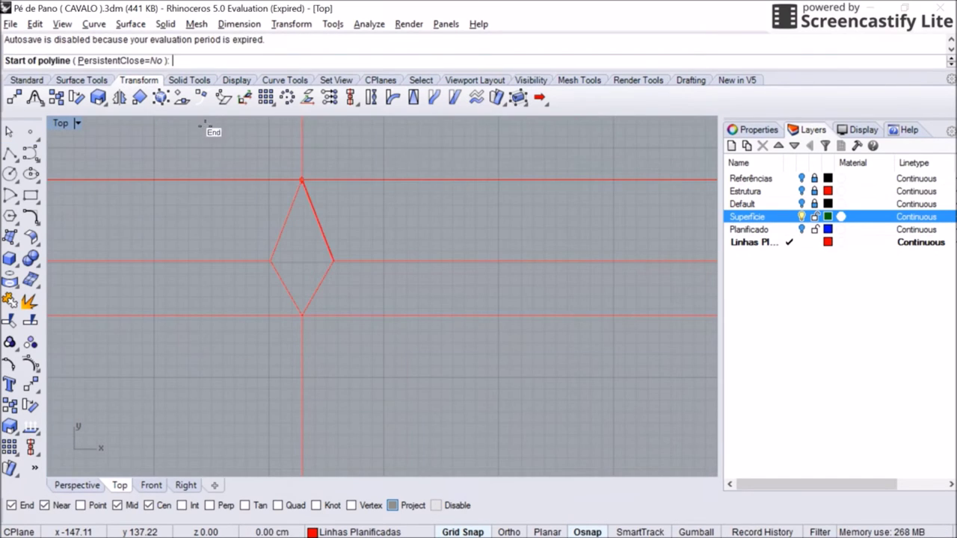
click(204, 132)
scroll(191, 169, up, 5)
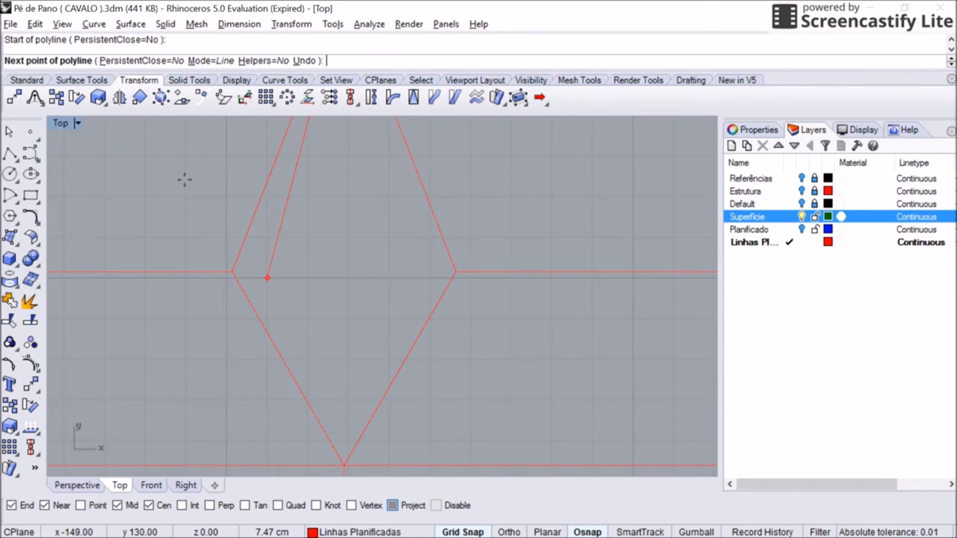
click(267, 237)
click(455, 272)
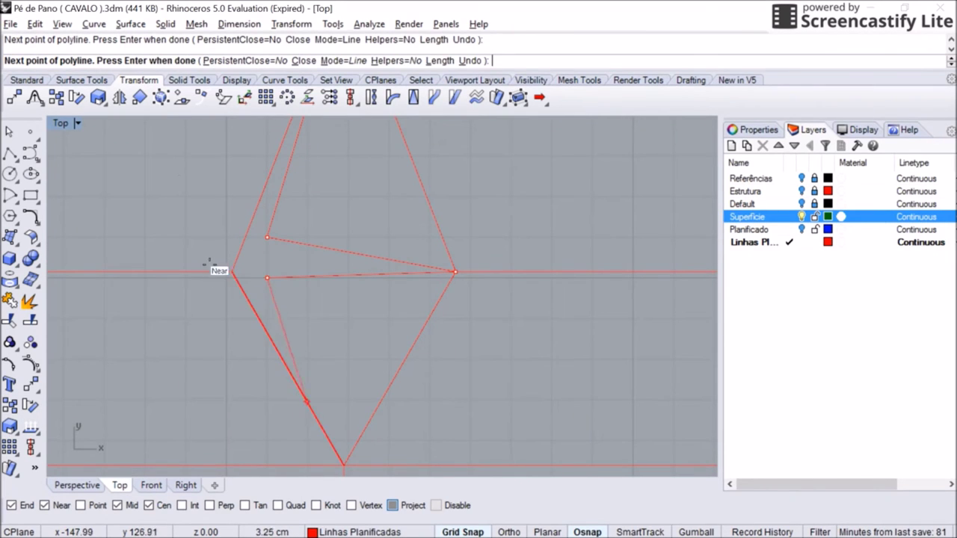
key(Return)
scroll(224, 169, down, 7)
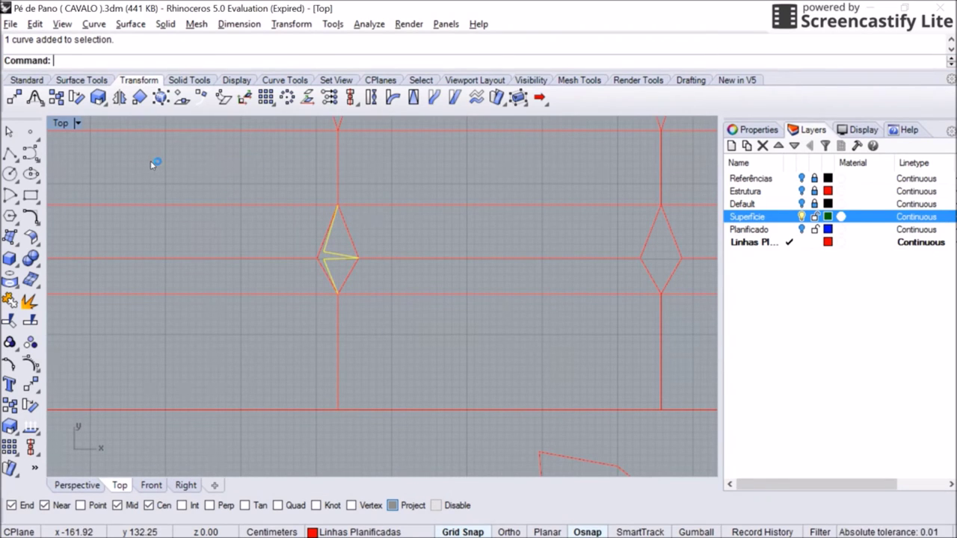
Step: Copy the small notched tab outline to the other small diamond gaps and the outer side notches of both base patterns
click(34, 98)
click(338, 293)
click(440, 192)
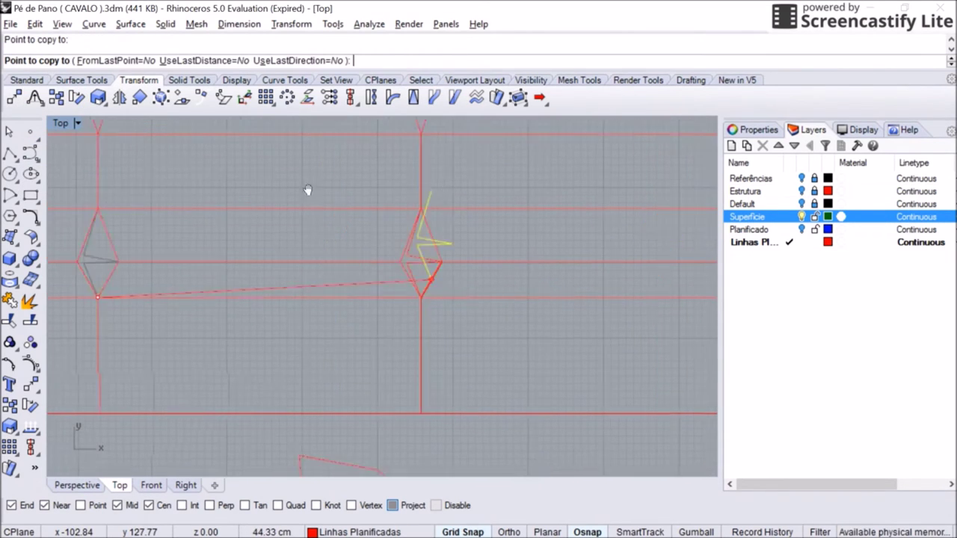
right_drag(405, 196, 261, 207)
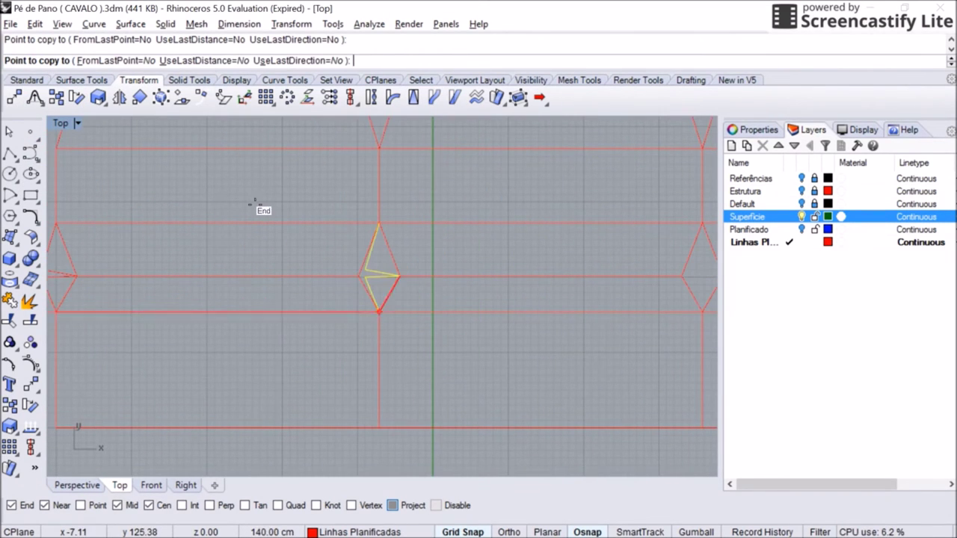
right_drag(421, 201, 306, 211)
scroll(305, 211, down, 3)
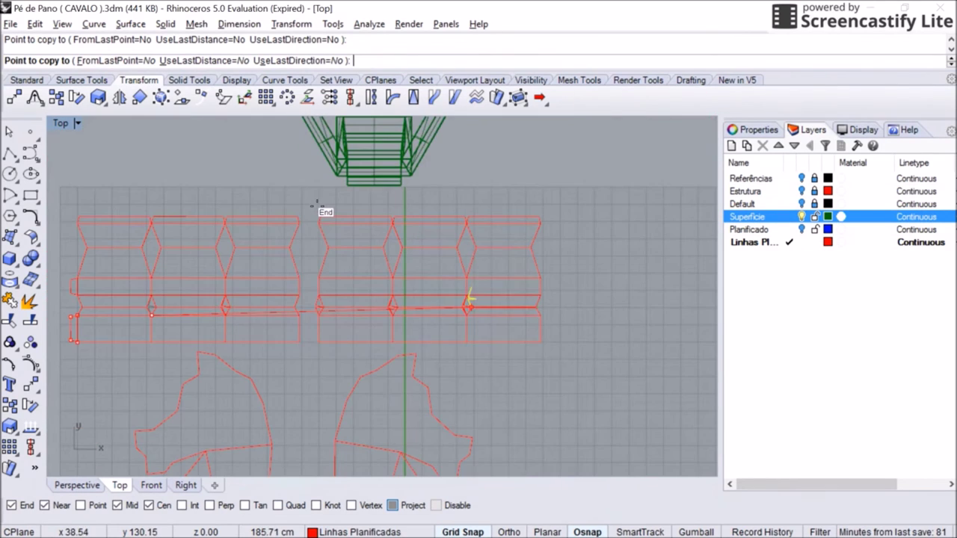
scroll(262, 183, up, 3)
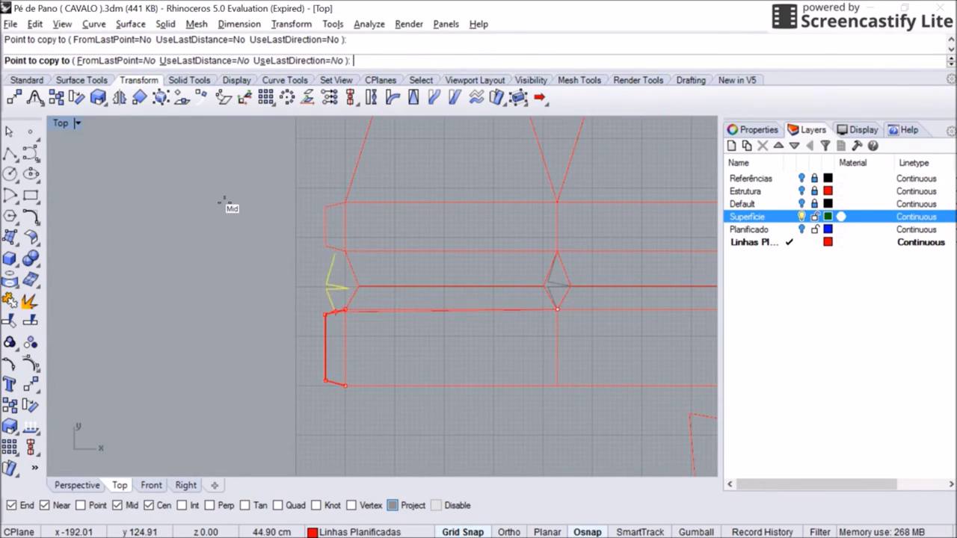
right_click(210, 182)
scroll(217, 182, up, 3)
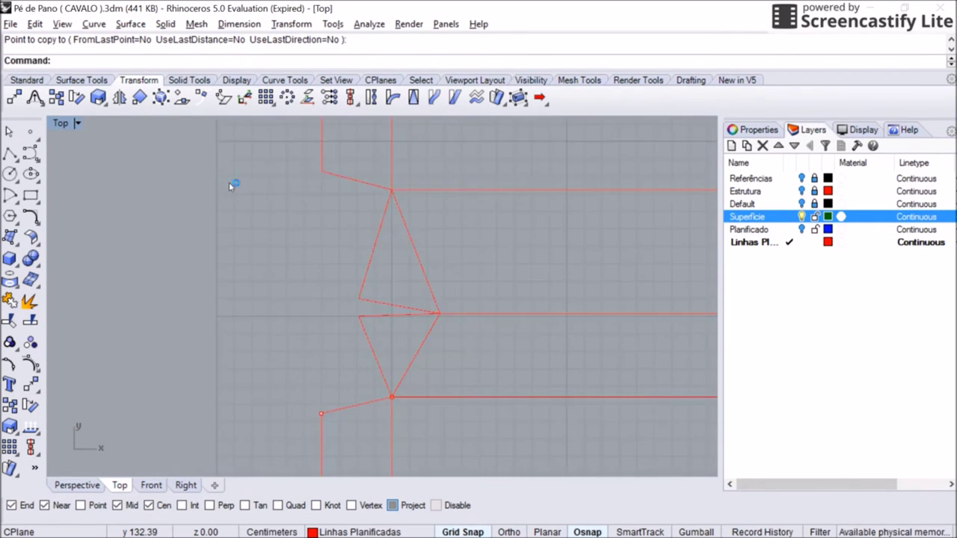
Step: Draw a taller notched polyline tab outline inside a large diamond gap of the first base pattern, from its upper to its lower corner
right_drag(351, 147, 214, 147)
scroll(292, 120, down, 2)
scroll(231, 154, up, 4)
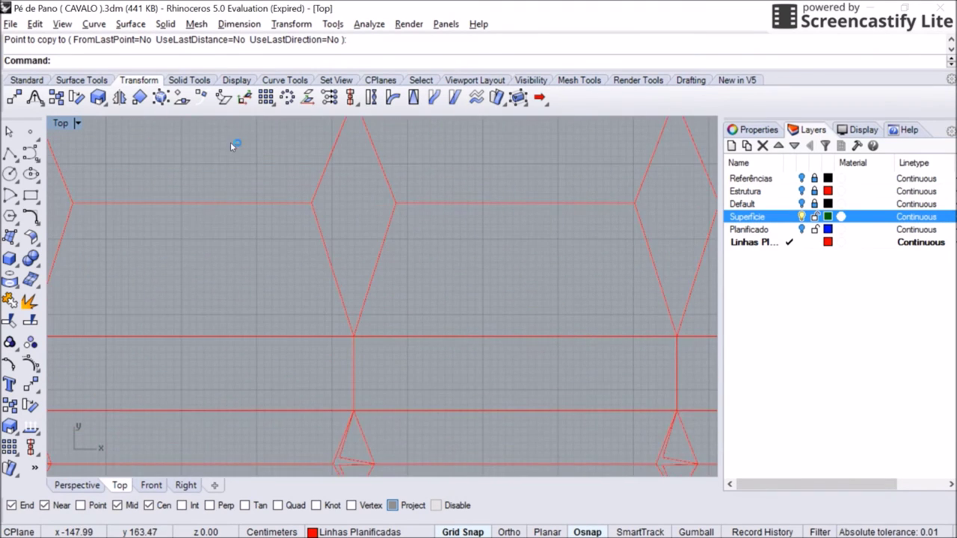
scroll(213, 188, up, 3)
scroll(210, 187, down, 3)
click(9, 153)
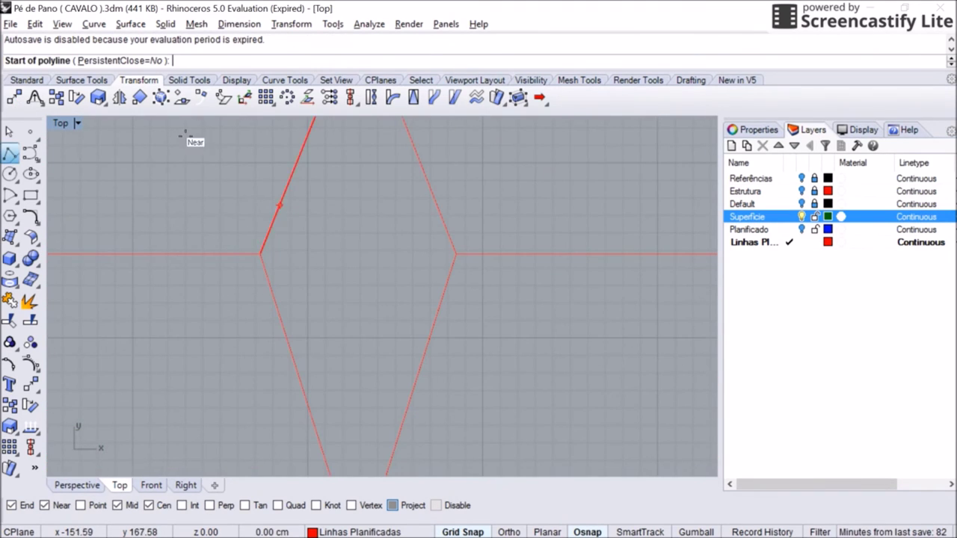
right_drag(213, 113, 266, 80)
click(398, 126)
scroll(267, 191, up, 3)
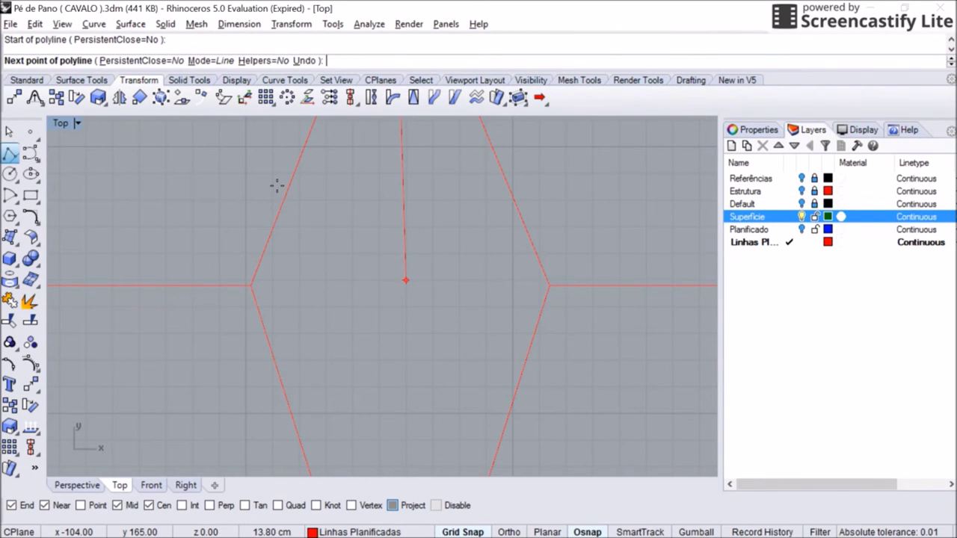
click(406, 280)
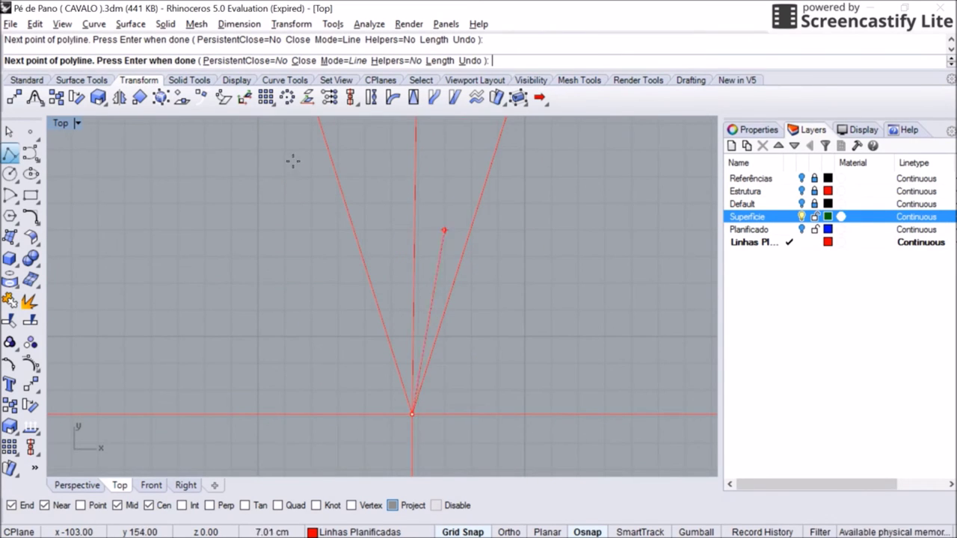
key(Return)
Step: Copy the tall notched tab outline to the remaining large diamond gaps and outer side notches of both base patterns
scroll(295, 193, down, 3)
click(421, 314)
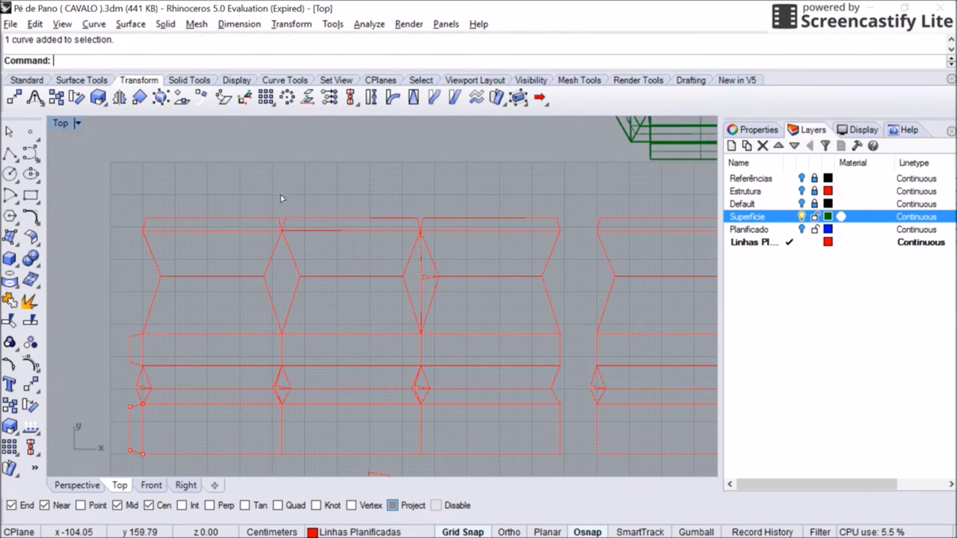
click(34, 97)
click(283, 219)
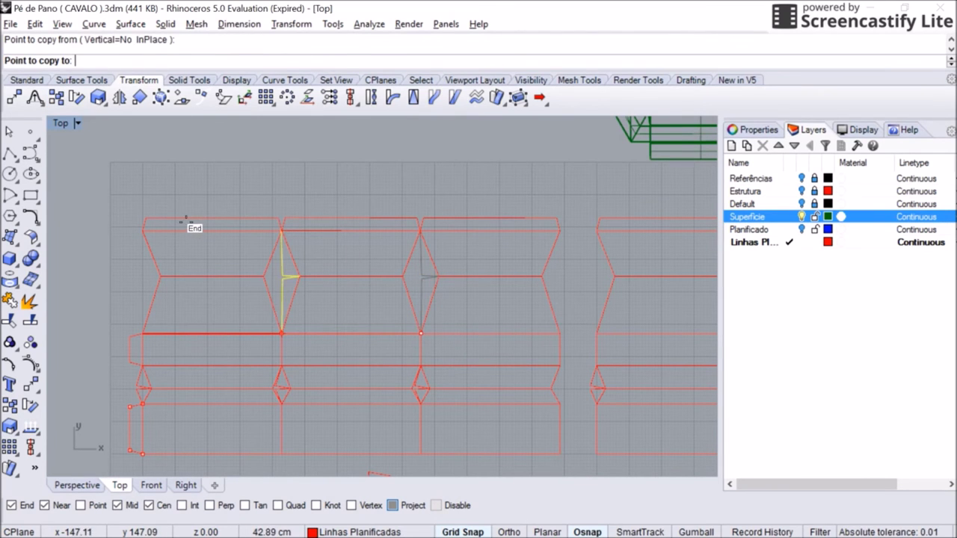
right_drag(396, 219, 171, 201)
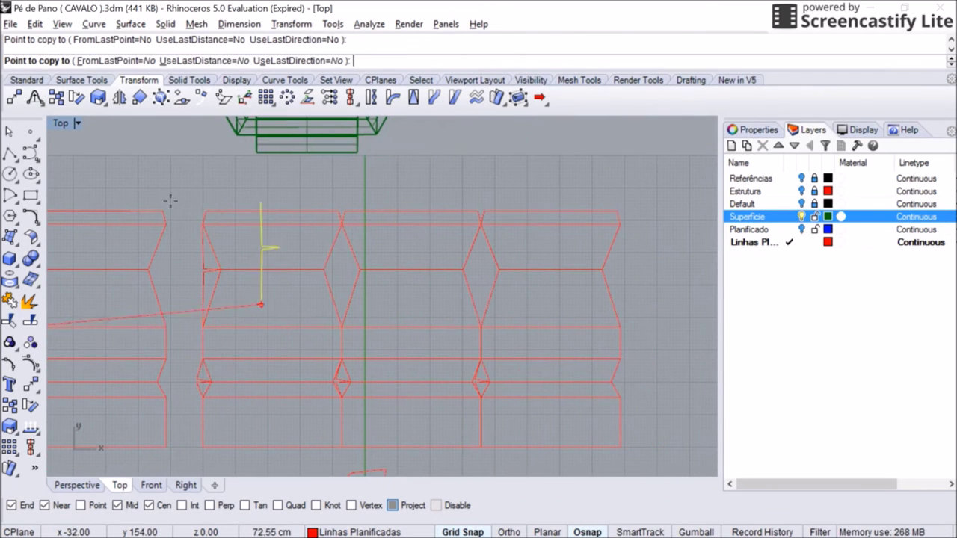
click(326, 213)
key(Return)
Step: Adjust the upper end points of the tall tab outlines in the second base pattern's two inner diamond gaps to meet the fold corners
scroll(330, 147, up, 5)
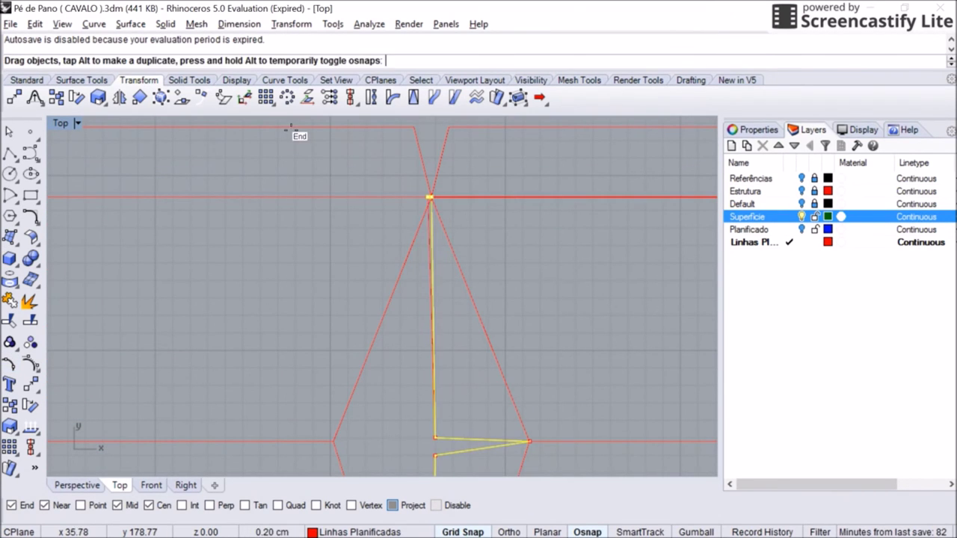
click(140, 182)
right_drag(140, 182, 492, 179)
click(362, 473)
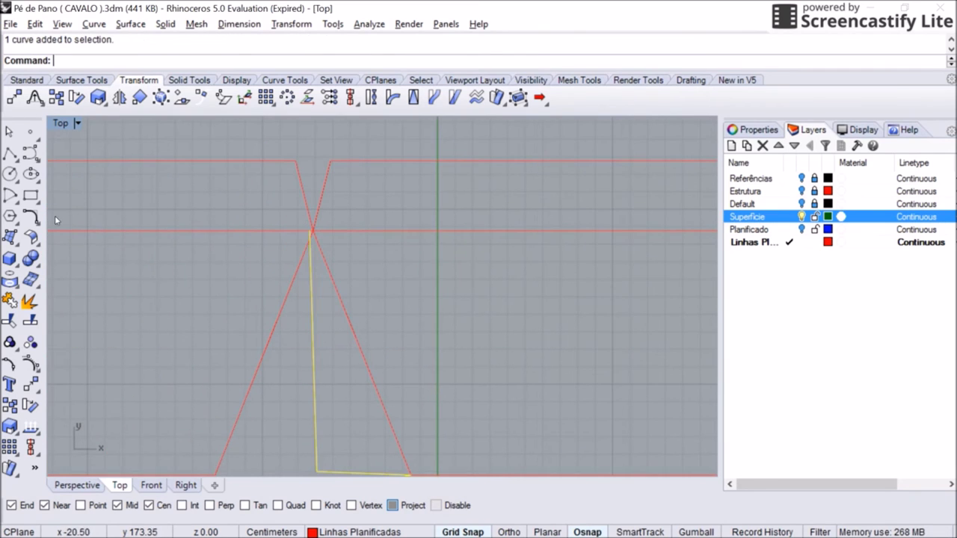
key(Escape)
click(309, 230)
click(363, 269)
drag(310, 231, 321, 251)
key(ctrl+z)
Step: Fit the upper end of the tall tab outline on the second base pattern's outer side to the fold corner
scroll(185, 182, down, 3)
scroll(192, 214, up, 6)
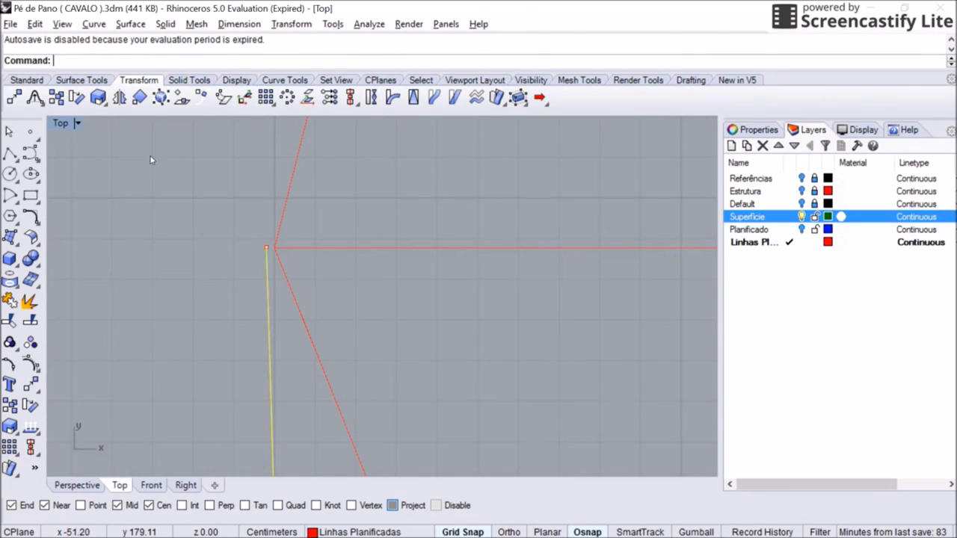
right_drag(182, 169, 137, 199)
scroll(137, 187, up, 3)
scroll(270, 186, down, 3)
scroll(386, 246, up, 2)
Step: Fit the upper ends of the copied tall tab outlines in the first base pattern to their fold corners
right_drag(387, 246, 172, 161)
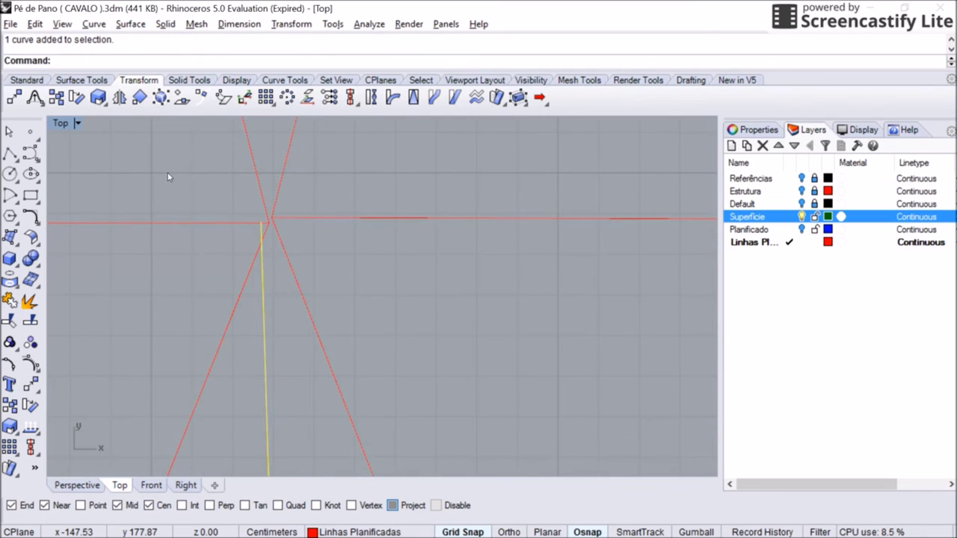
drag(262, 224, 270, 218)
key(Escape)
scroll(117, 151, down, 2)
scroll(117, 152, up, 2)
scroll(207, 150, up, 2)
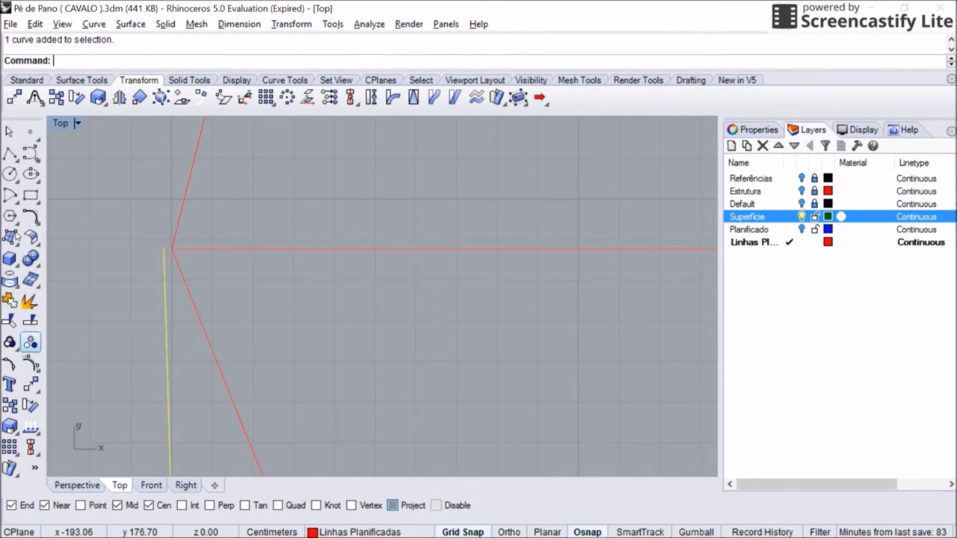
scroll(298, 186, down, 5)
right_drag(297, 186, 185, 159)
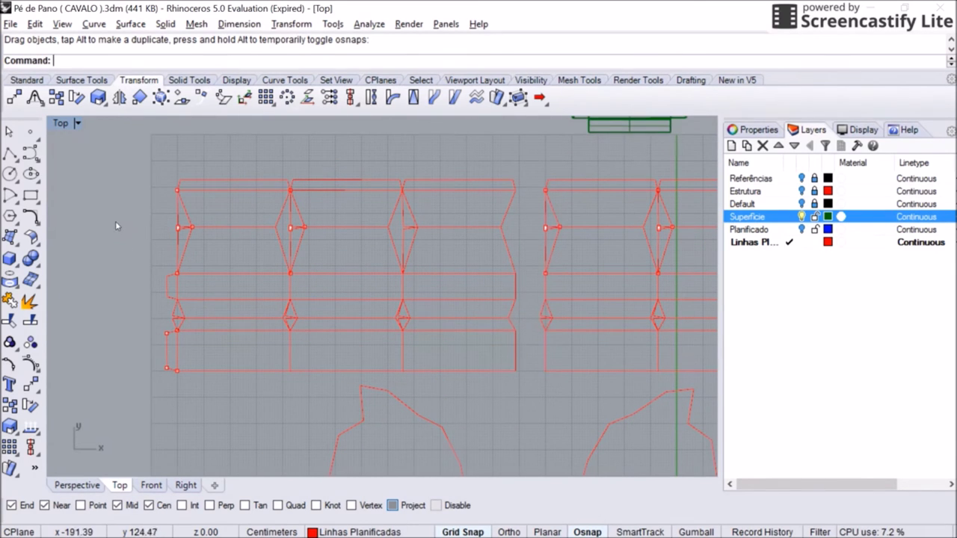
right_drag(356, 175, 204, 175)
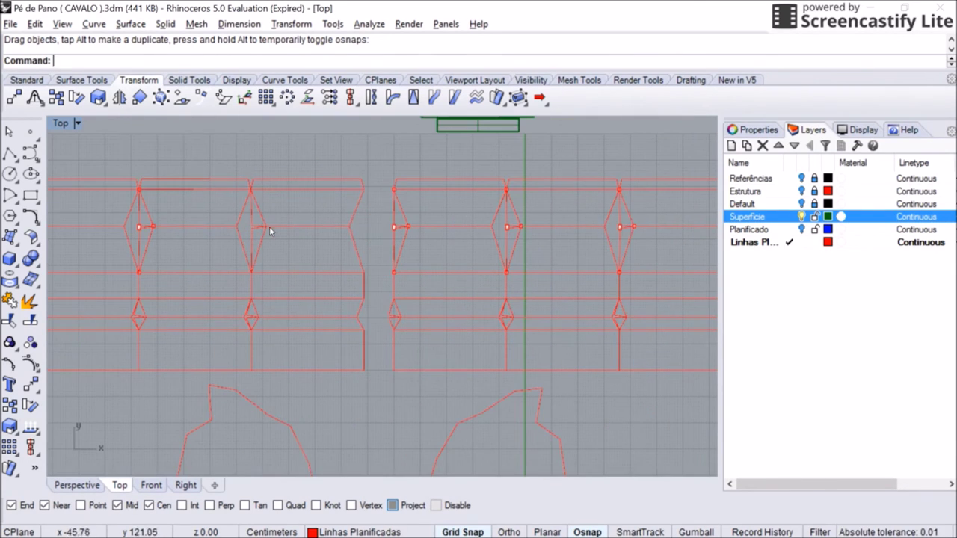
Step: Copy the two side-edge glue tabs from the first base pattern to the matching side edge of the second
scroll(244, 218, down, 3)
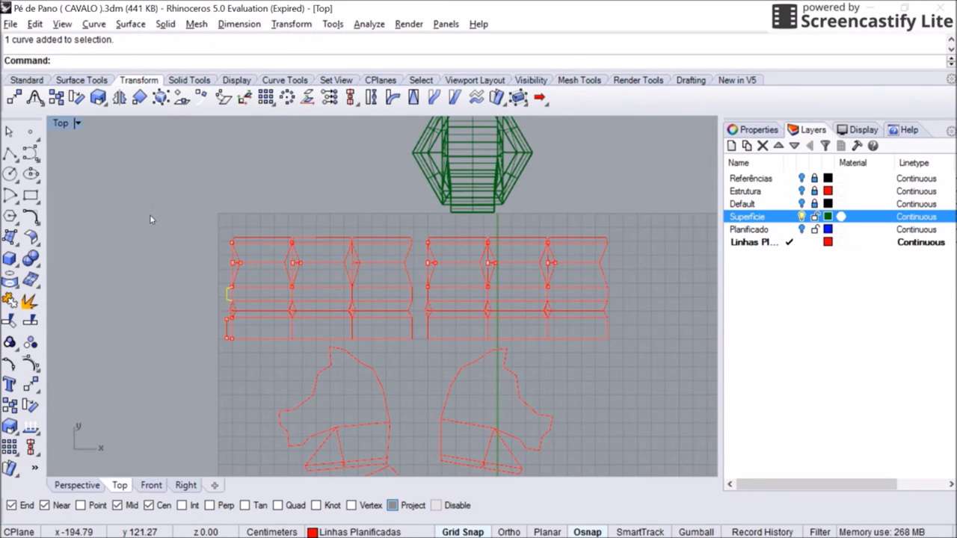
key(Return)
click(162, 192)
click(282, 187)
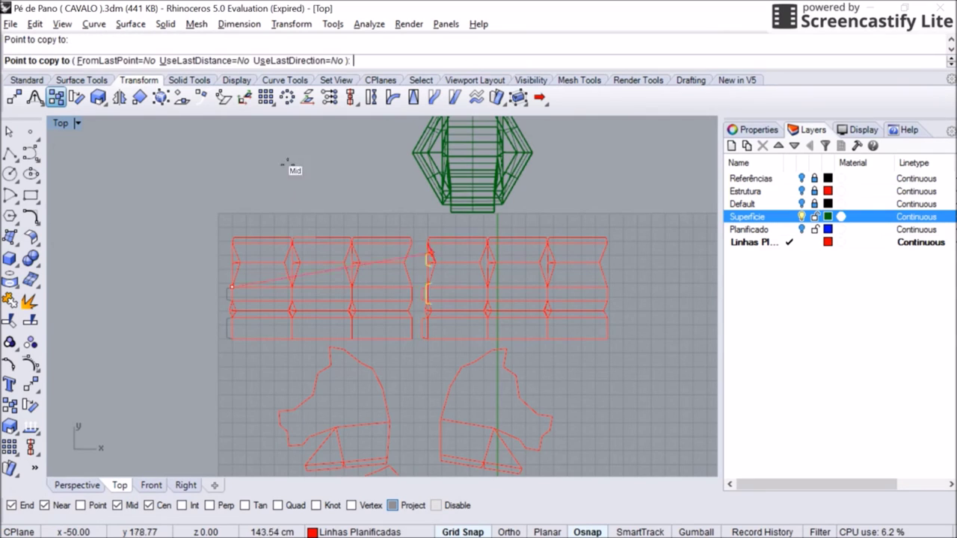
key(Return)
scroll(277, 192, up, 5)
scroll(271, 244, down, 6)
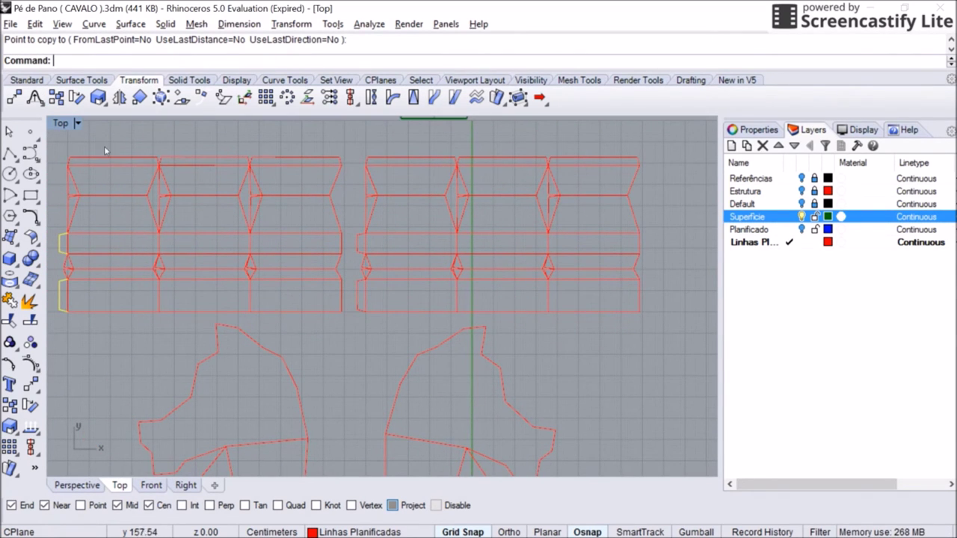
Step: Delete the glue tab at the left end of the longer strip pattern below the head pieces
scroll(232, 219, down, 3)
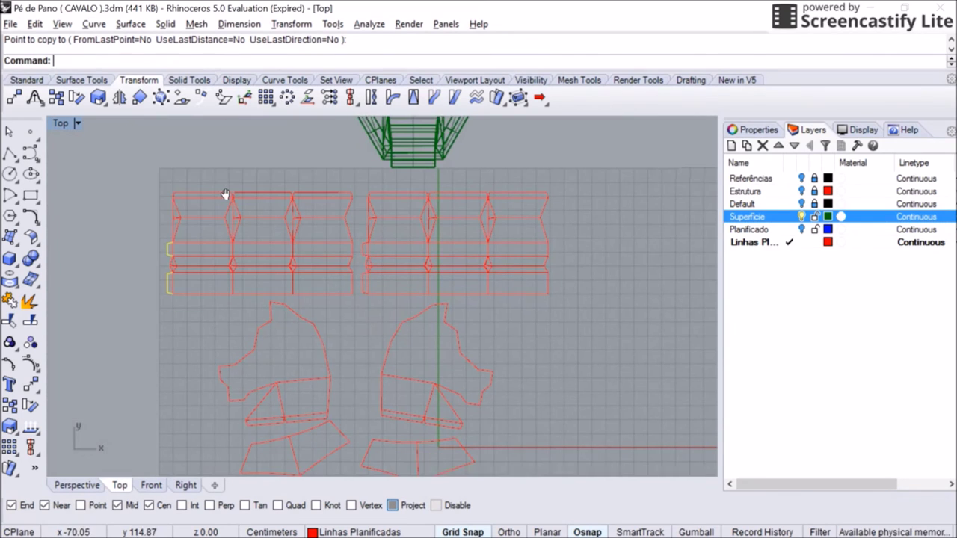
right_drag(284, 210, 279, 166)
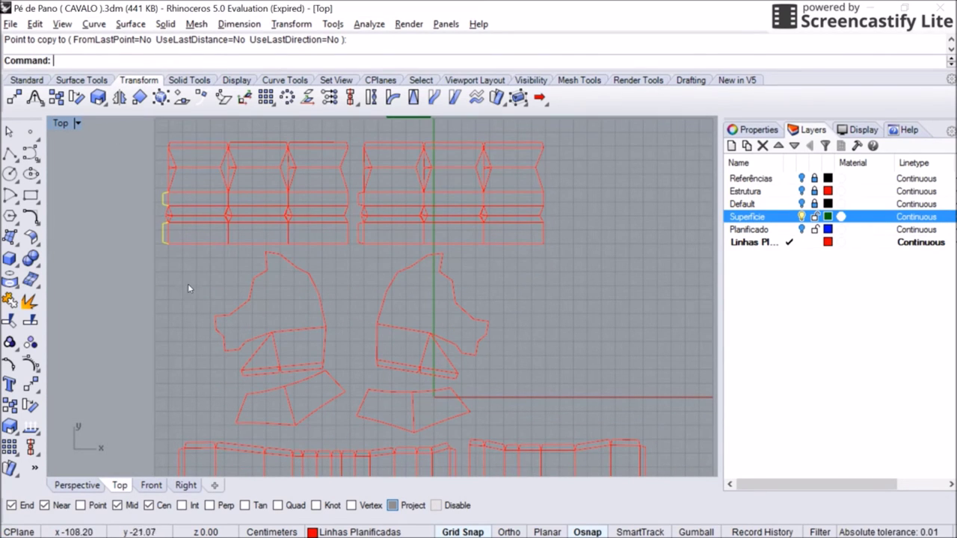
right_drag(216, 274, 252, 191)
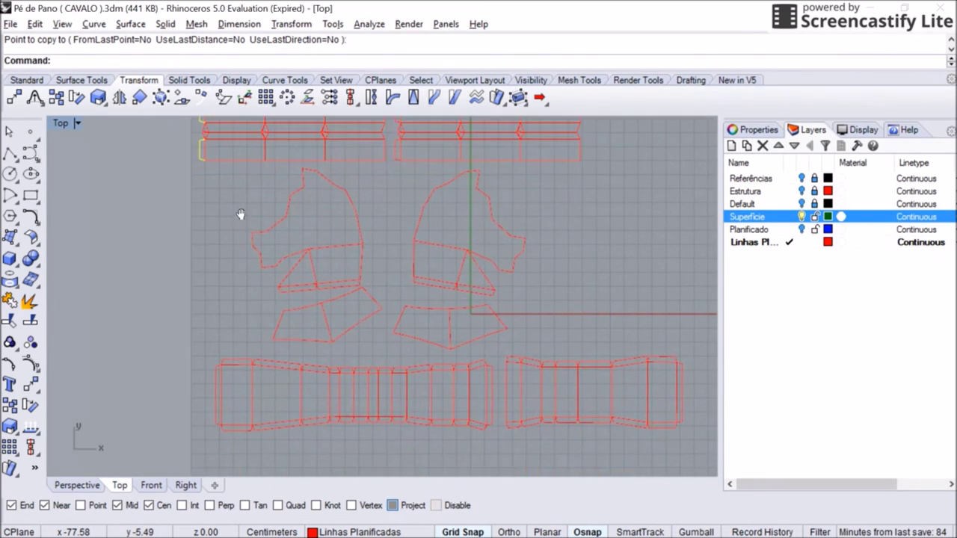
key(Up)
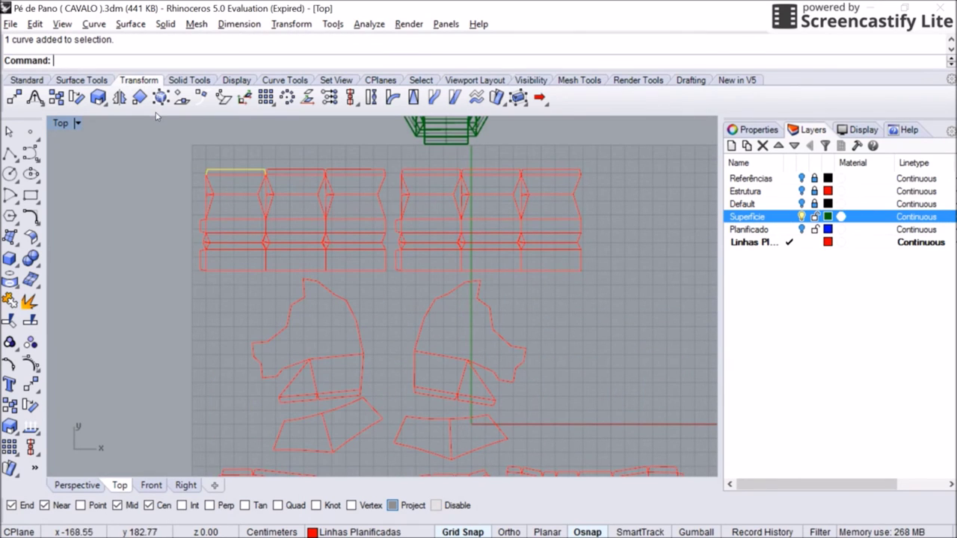
scroll(143, 224, down, 3)
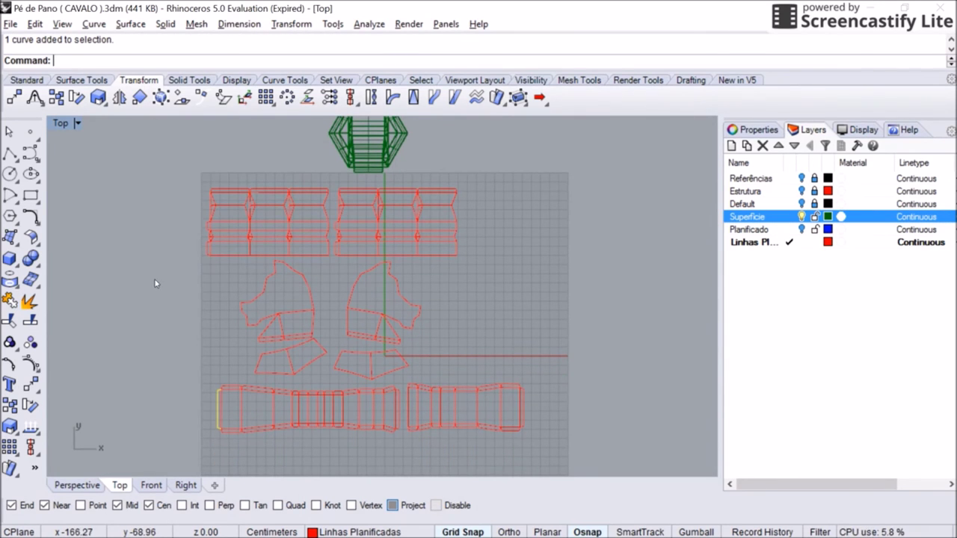
click(175, 283)
Step: Restore the glue tab at the longer strip's right end and delete the tab at the shorter strip's right end
click(397, 410)
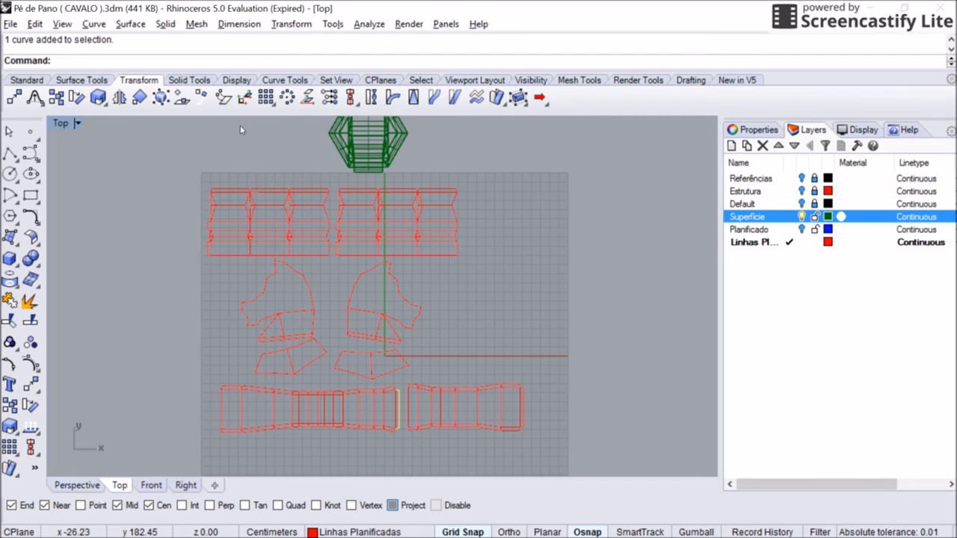
click(355, 282)
click(318, 214)
click(287, 229)
key(ctrl+z)
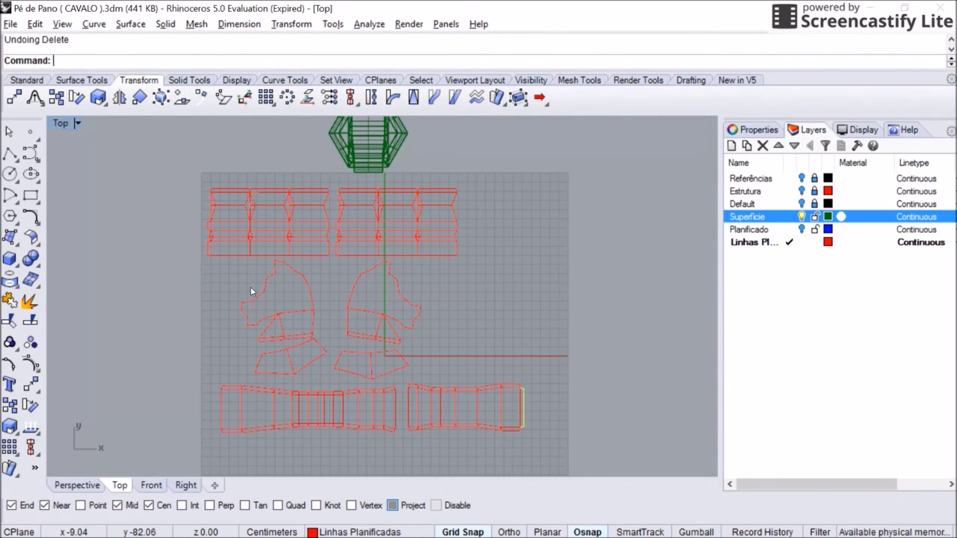
click(353, 275)
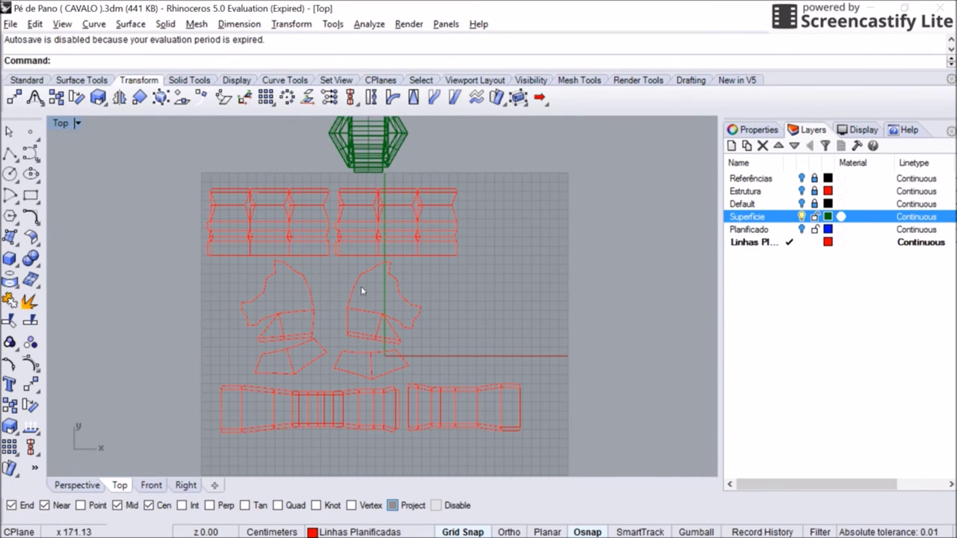
key(ctrl+l)
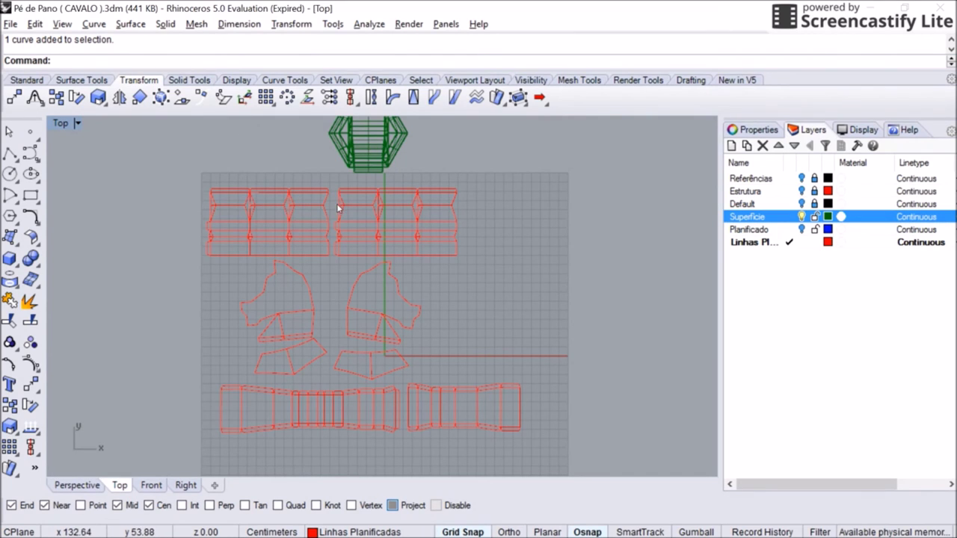
Step: Rename the current pattern-line layer as Linhas CORTE
right_drag(276, 217, 274, 211)
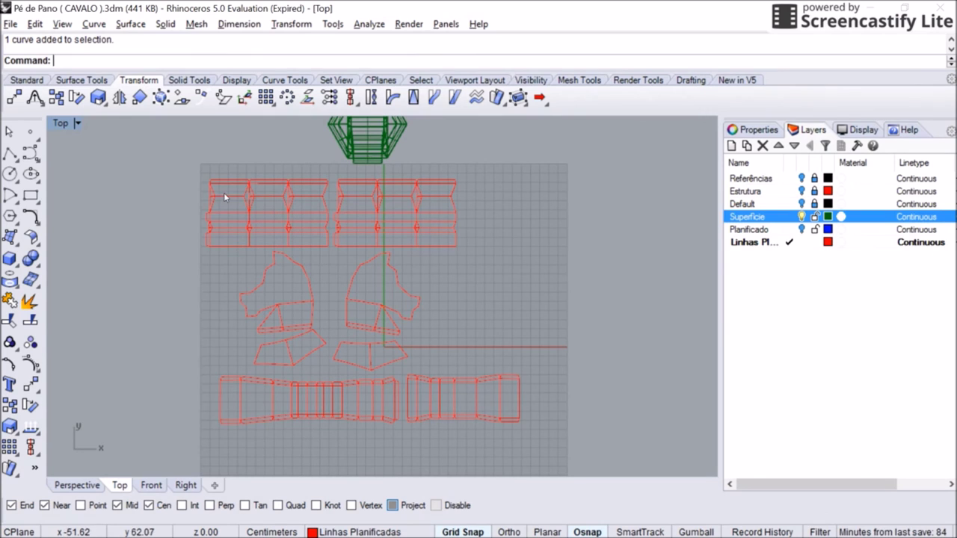
key(Down)
key(Down)
key(F2)
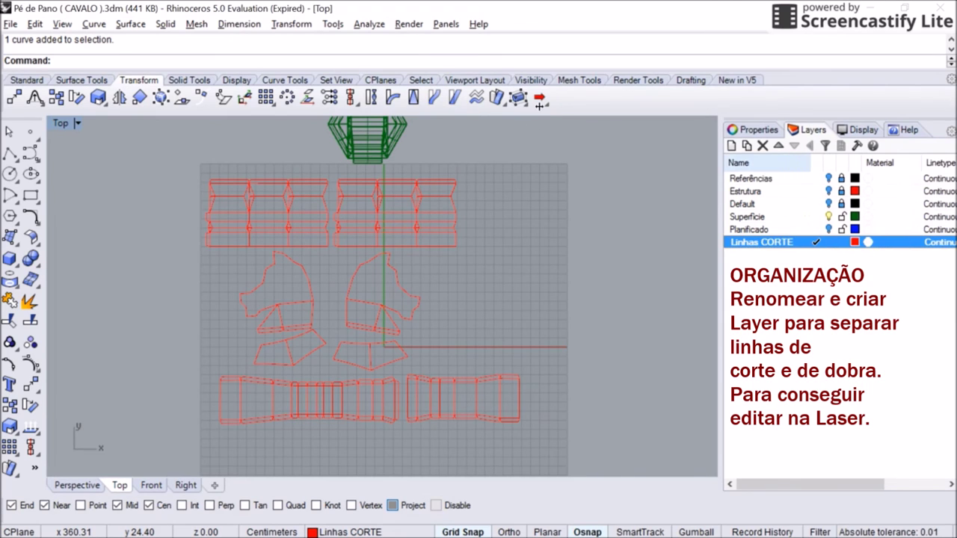
Step: Create a fold-line layer named Linhas DOBRA with a blue display color
click(731, 145)
text(Linhas DOBRA)
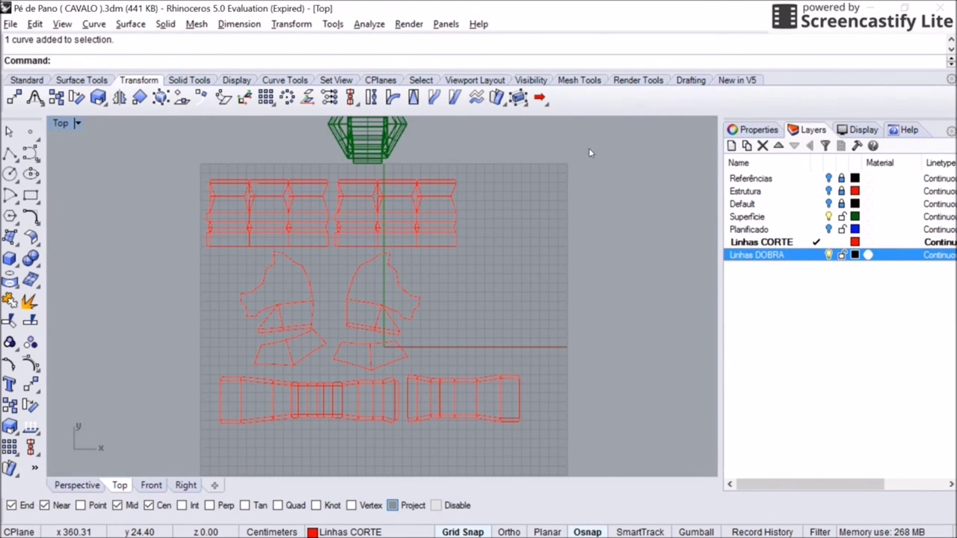
click(442, 195)
click(622, 373)
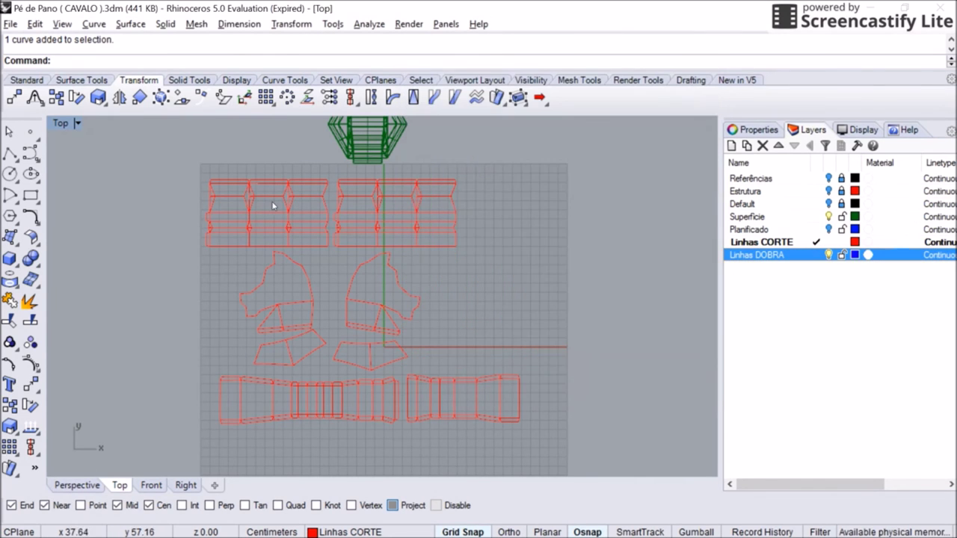
Step: Move the interior fold lines of the first base pattern to the Linhas DOBRA layer, leaving the outlines and tabs on Linhas CORTE
right_drag(142, 142, 214, 177)
scroll(157, 153, up, 6)
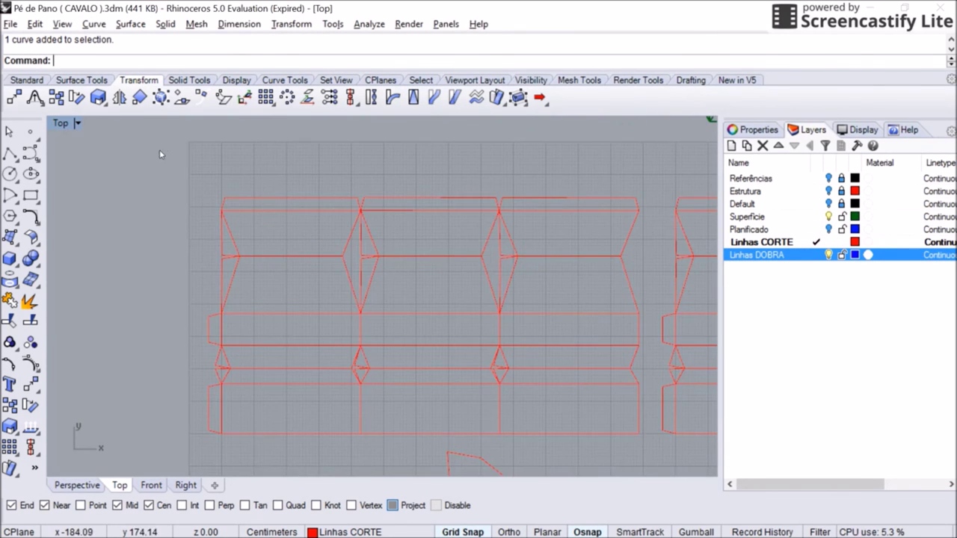
right_drag(170, 303, 215, 110)
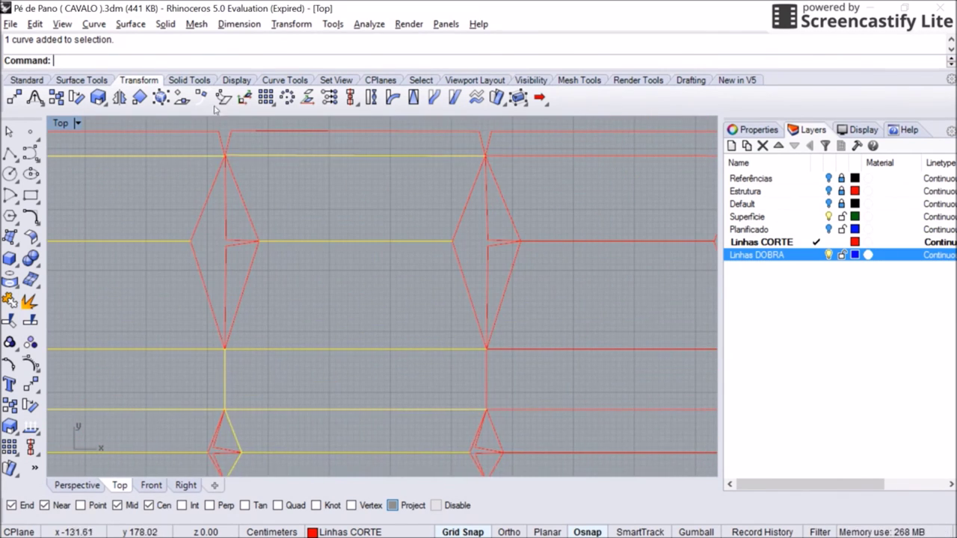
scroll(341, 182, down, 3)
drag(341, 183, 352, 132)
key(ctrl+z)
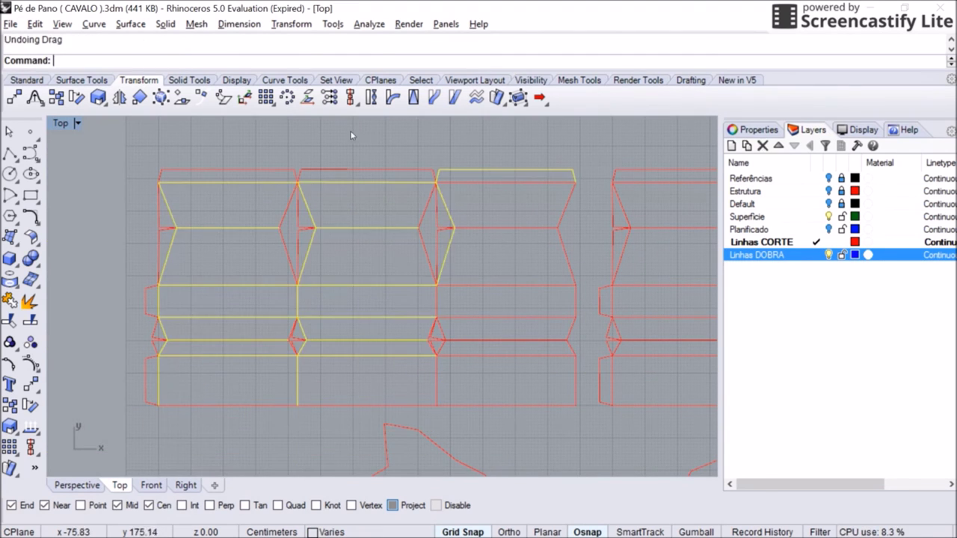
key(ctrl+z)
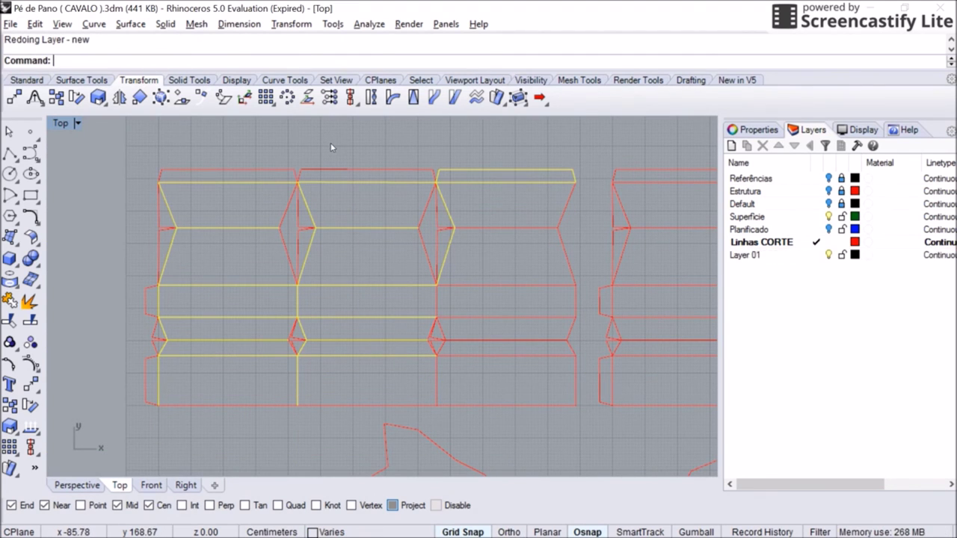
ctrl+click(324, 159)
shift+click(317, 216)
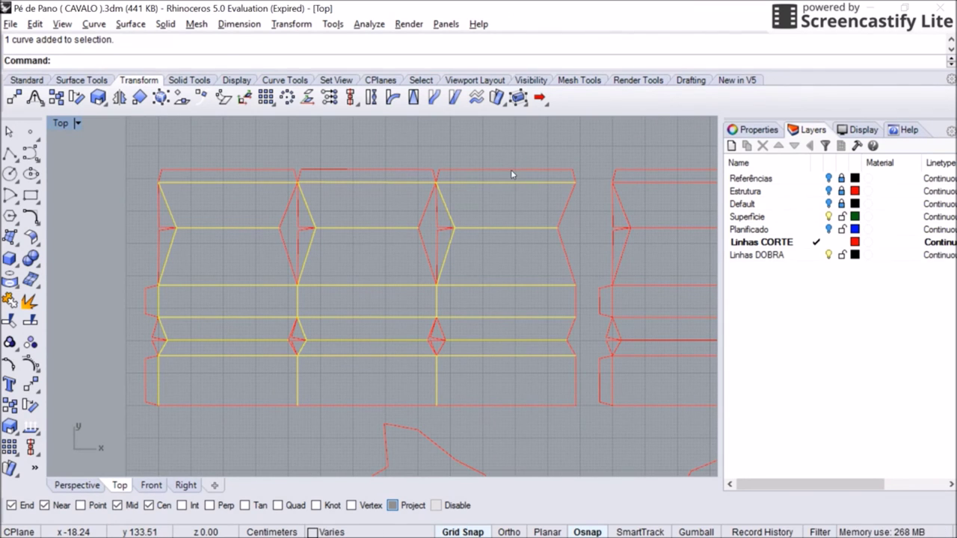
right_click(752, 255)
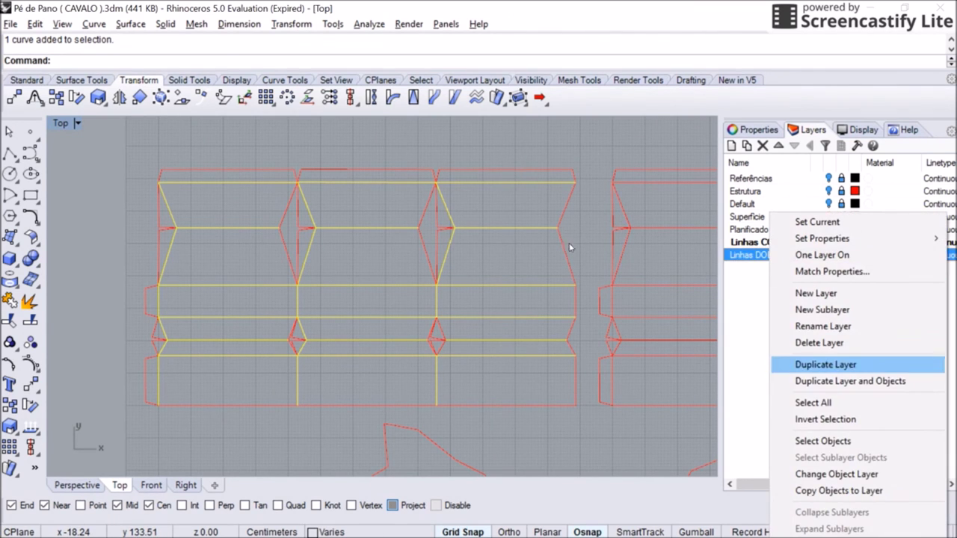
click(836, 474)
Step: Set the color of the Linhas DOBRA layer to blue
click(854, 255)
click(573, 184)
click(621, 373)
Step: Reassign the interior fold lines of the second base pattern's three sections to the Linhas DOBRA layer
scroll(333, 150, down, 2)
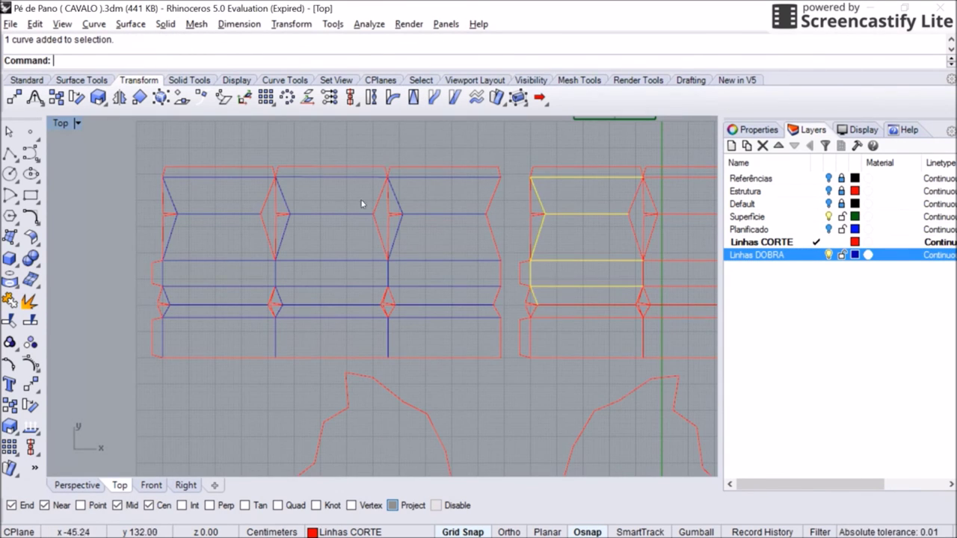
right_click(781, 255)
click(812, 471)
right_drag(520, 231, 379, 209)
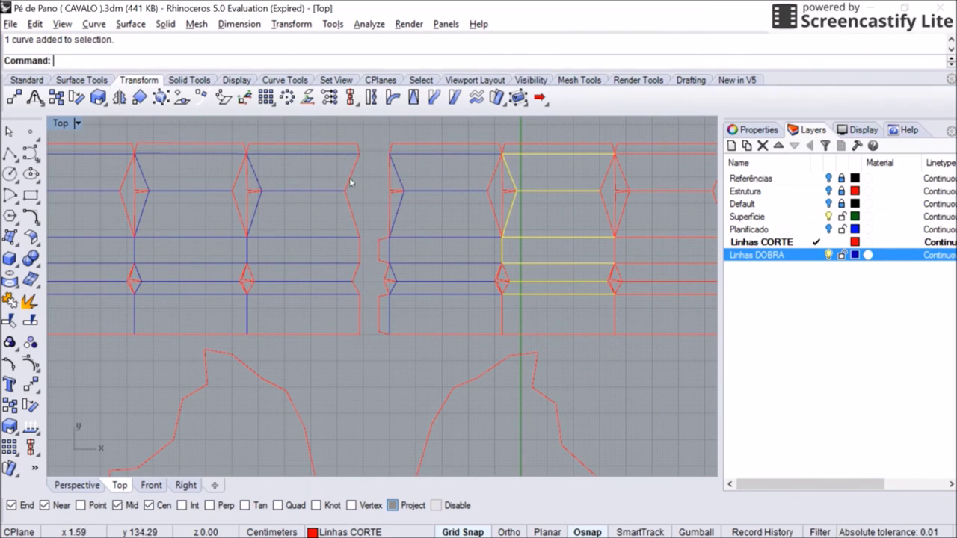
right_click(781, 255)
click(812, 471)
right_drag(488, 242, 359, 252)
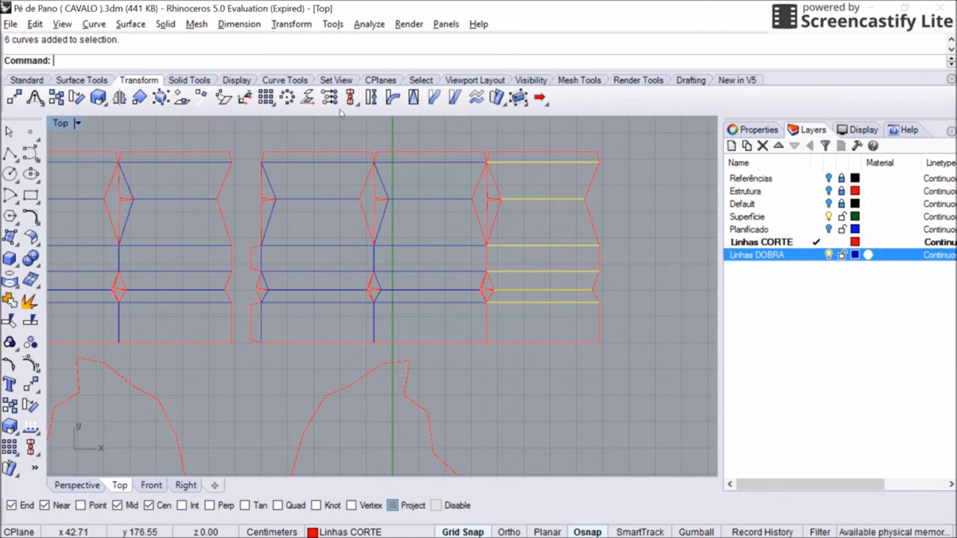
right_click(780, 255)
click(812, 471)
Step: Change the fold lines of the two horse-head patterns and the two smaller pieces below them to the Linhas DOBRA layer
right_drag(299, 216, 368, 170)
scroll(248, 207, up, 5)
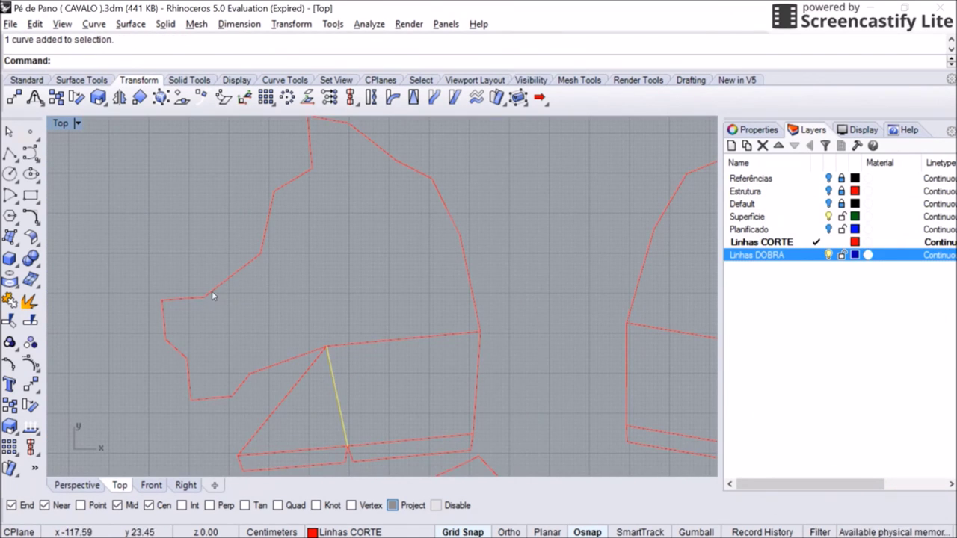
right_drag(448, 177, 278, 214)
scroll(304, 206, down, 6)
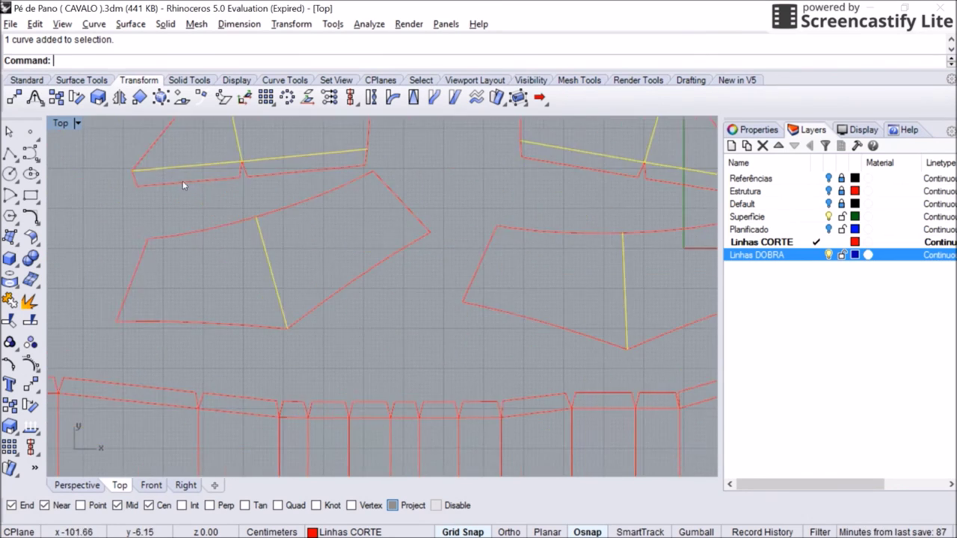
right_click(780, 255)
click(812, 472)
Step: Assign the longer strip's crosswise folds and tab fold lines to the Linhas DOBRA layer
scroll(192, 240, up, 4)
scroll(212, 132, down, 3)
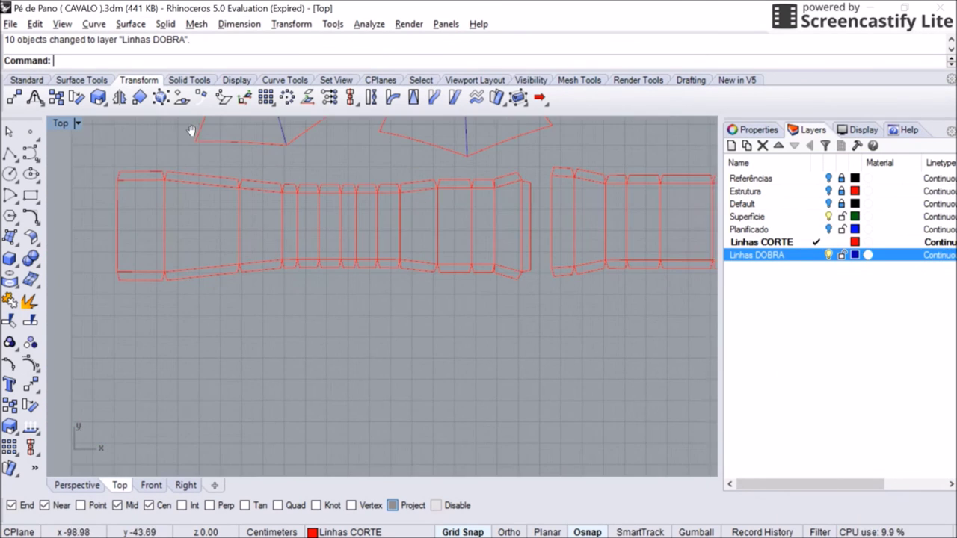
drag(320, 171, 348, 165)
key(ctrl+z)
scroll(188, 156, up, 2)
shift+click(88, 175)
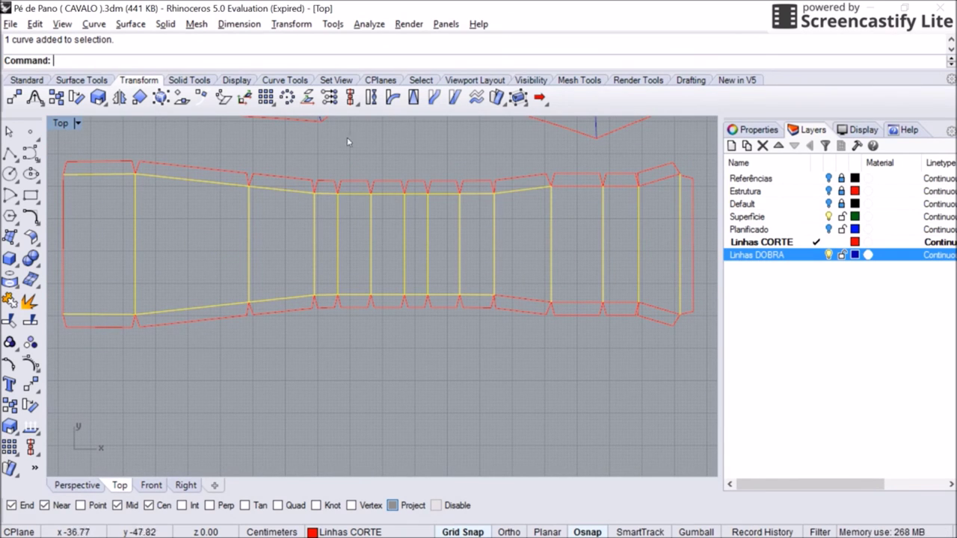
right_click(770, 255)
click(822, 352)
Step: Assign the shorter strip's crosswise folds and tab fold lines to the Linhas DOBRA layer
right_drag(590, 178, 240, 159)
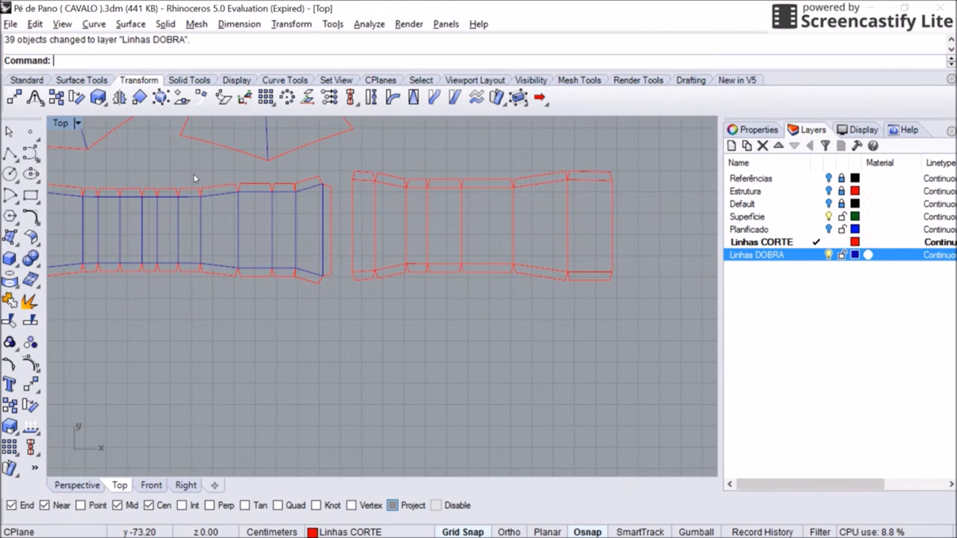
shift+click(375, 224)
shift+click(383, 183)
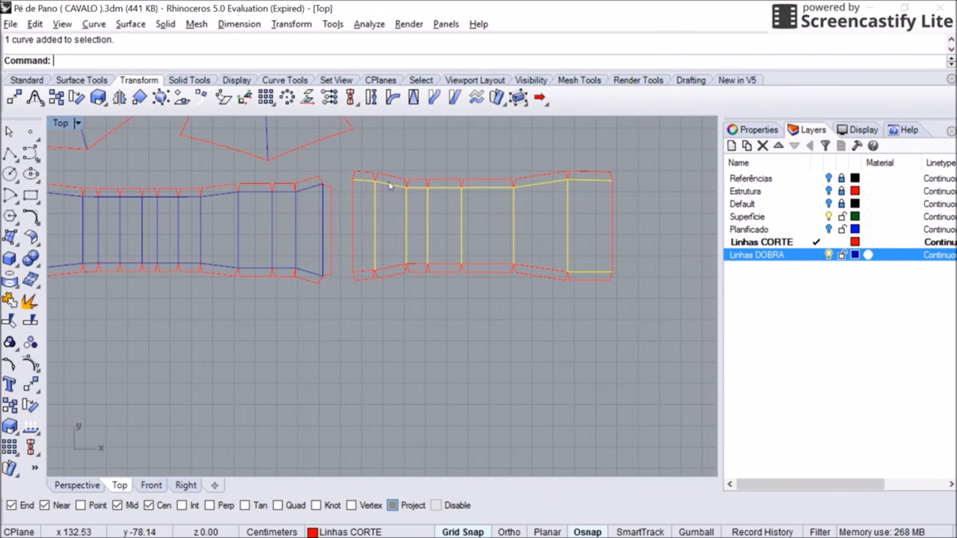
right_click(770, 255)
click(822, 352)
scroll(488, 295, down, 5)
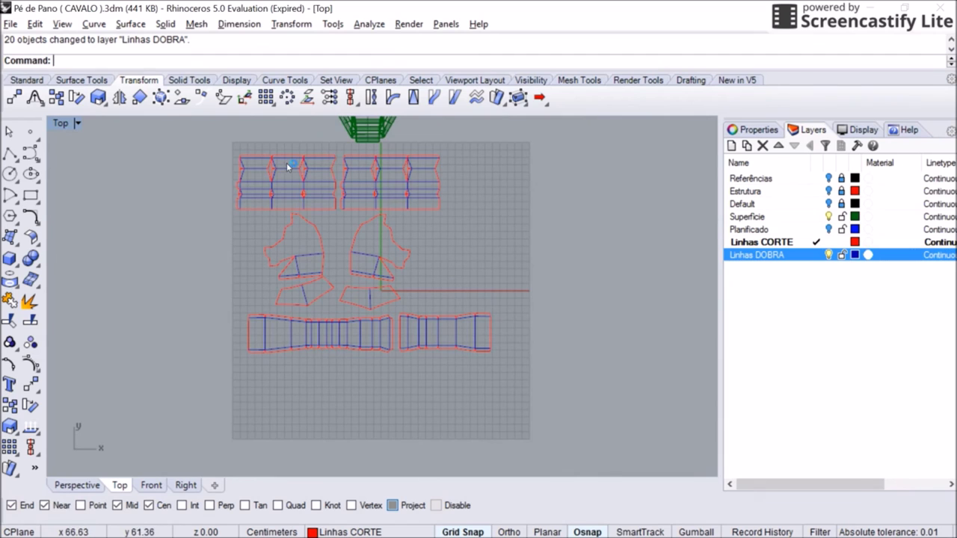
right_drag(284, 155, 290, 166)
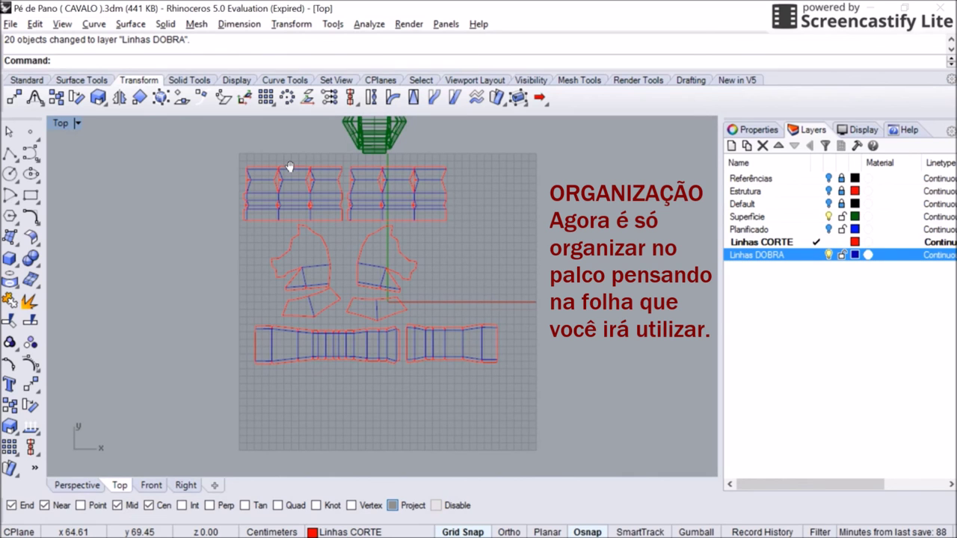
right_drag(290, 166, 292, 160)
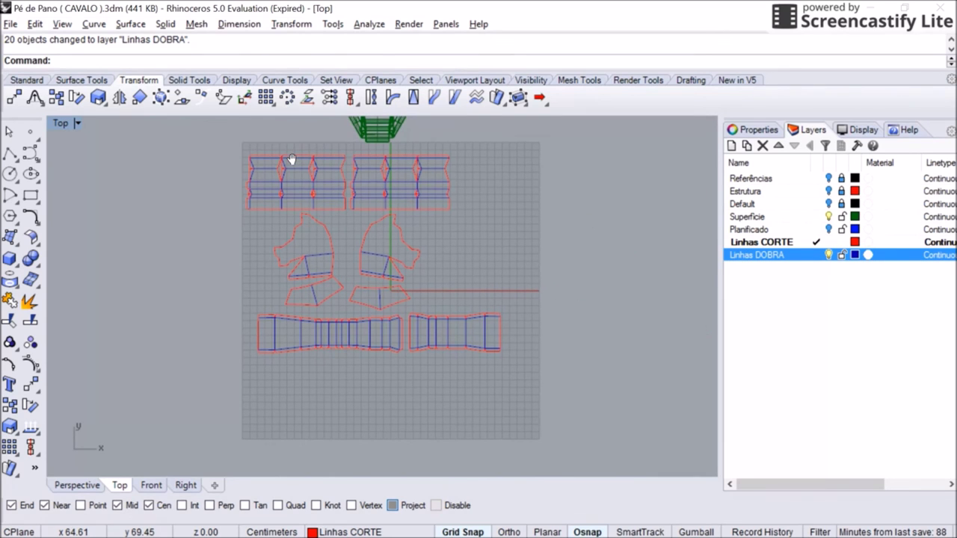